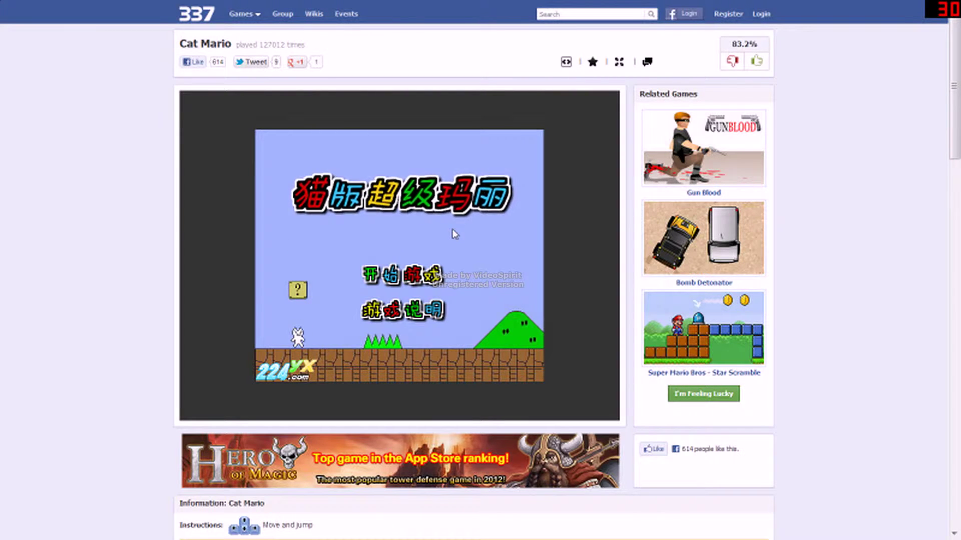
Make the cat jump twice on the title screen, then start the game.
{"action": "key", "text": "Up"}
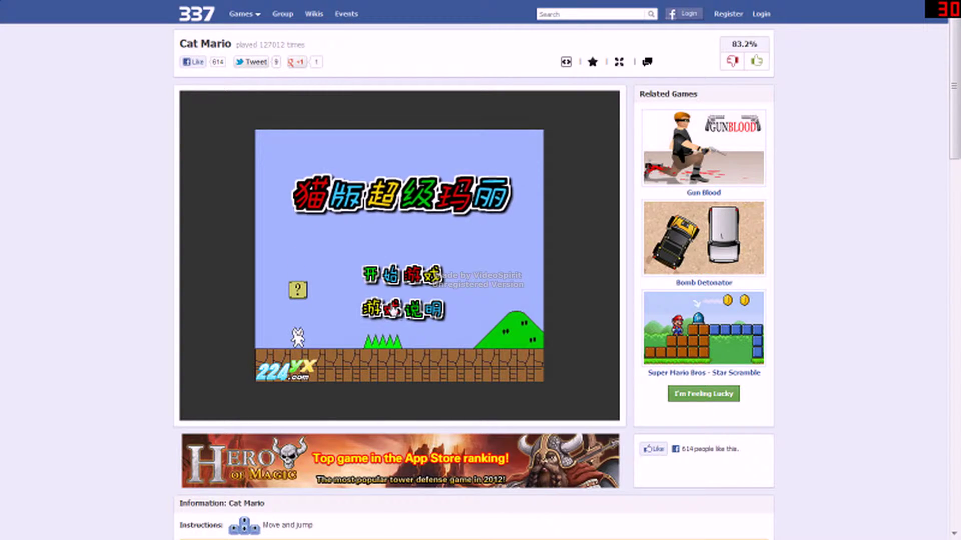
{"action": "key", "text": "Up"}
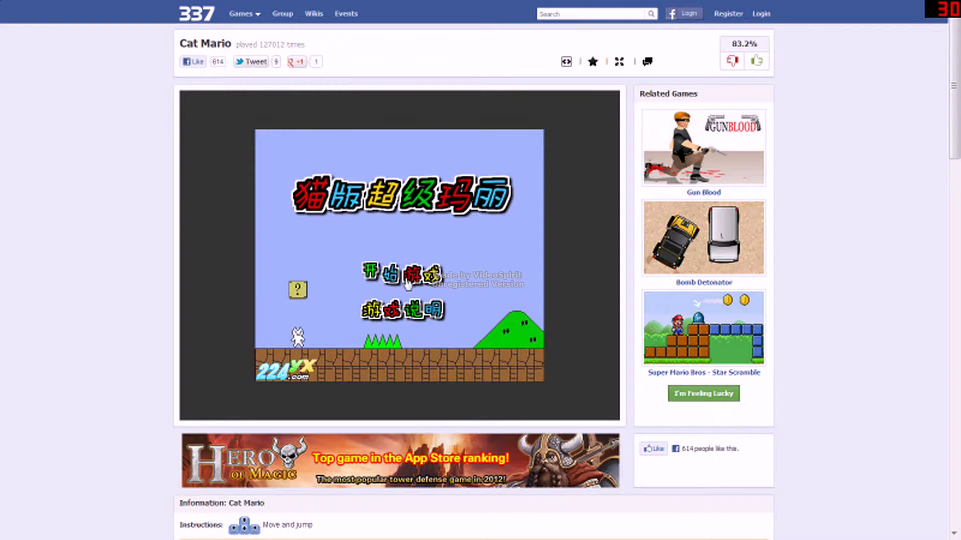
{"action": "left_click", "coordinate": [406, 277]}
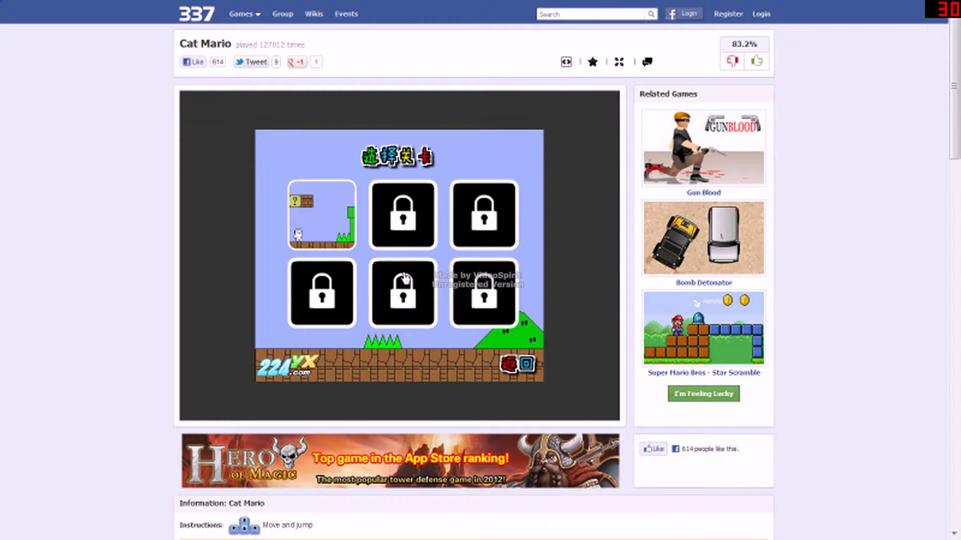
Pick the first level and walk the cat over the hill, landing left of the enemy.
{"action": "left_click", "coordinate": [313, 227]}
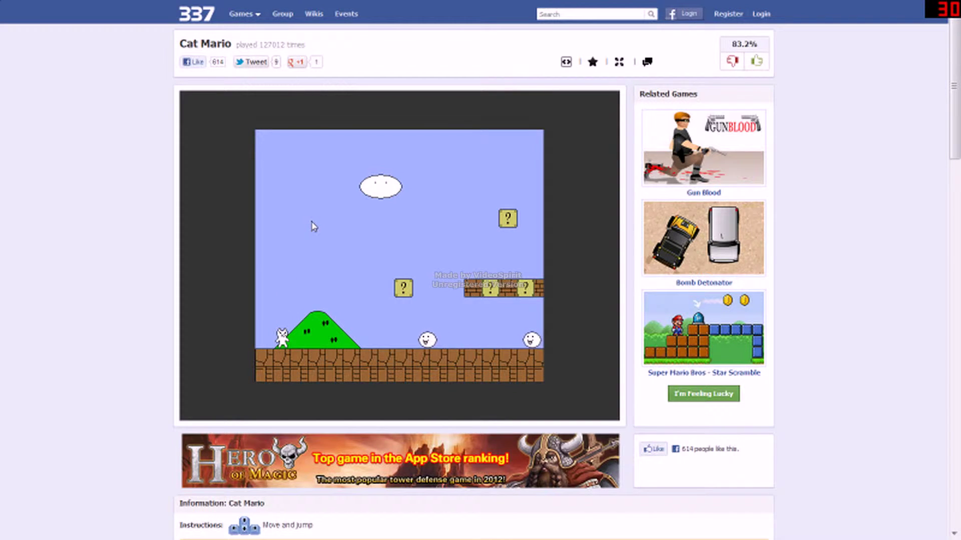
{"action": "key", "text": "Right"}
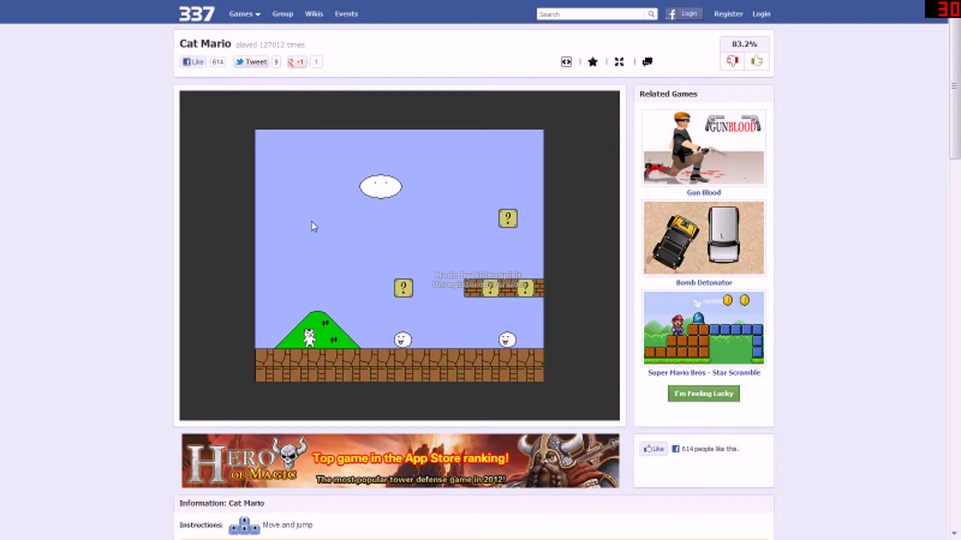
{"action": "key", "text": "Up"}
{"action": "key", "text": "Left"}
{"action": "key", "text": "Right"}
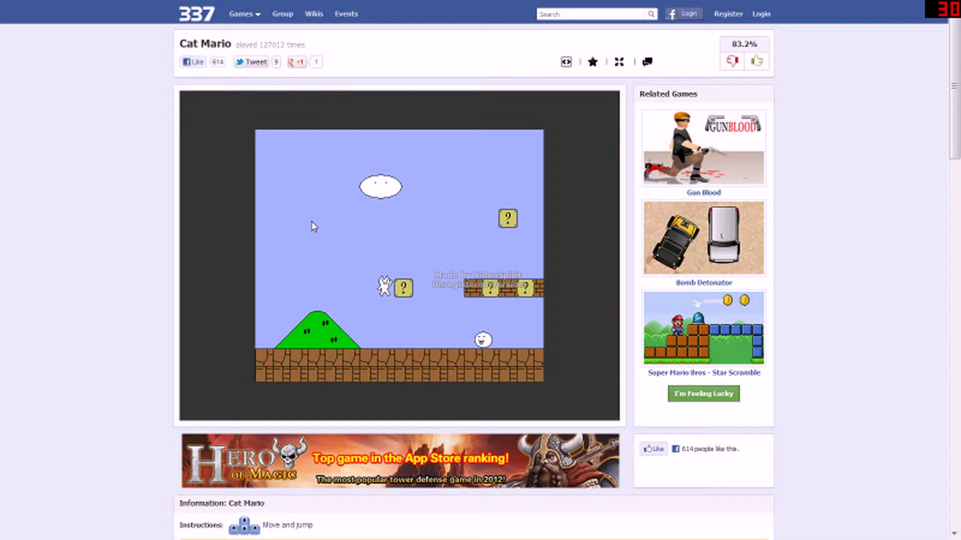
Hit the ? blocks from the ground and from the brick platform.
{"action": "key", "text": "Up"}
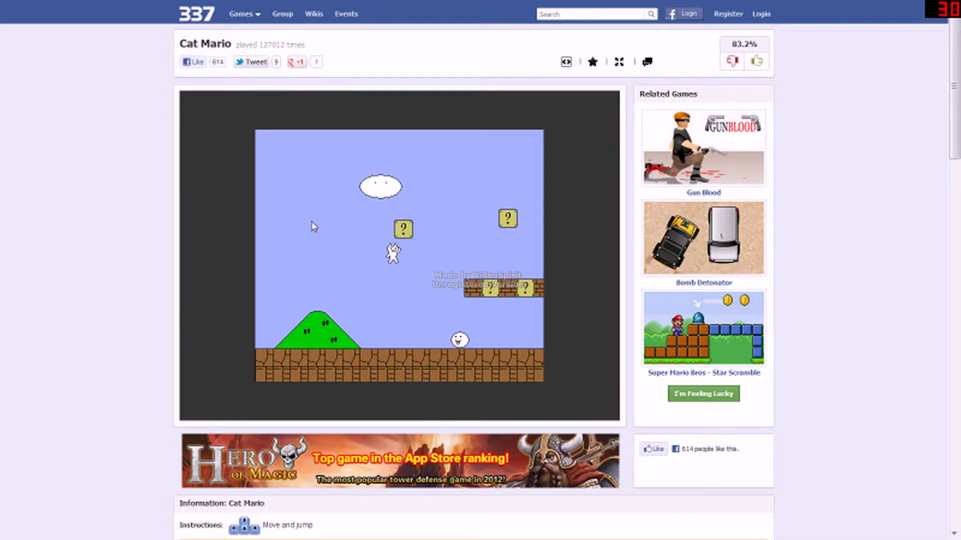
{"action": "key", "text": "Right"}
{"action": "key", "text": "Up"}
{"action": "key", "text": "Right"}
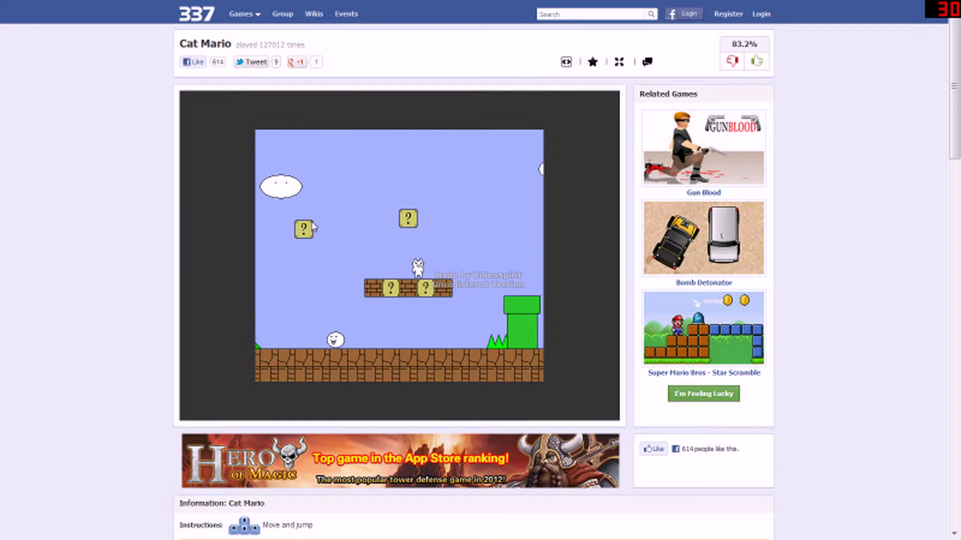
{"action": "key", "text": "Up"}
{"action": "key", "text": "Left"}
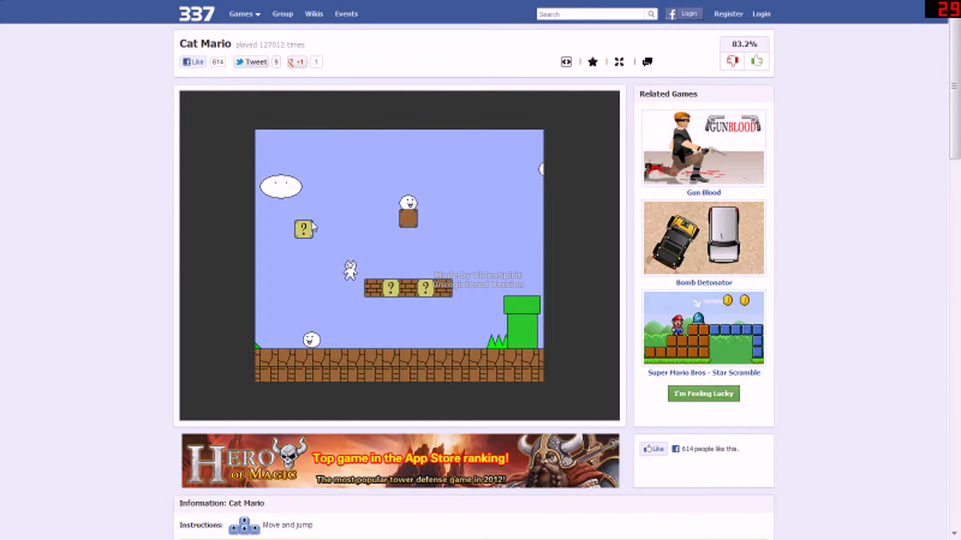
Knock coins out of the next two blocks along the ground.
{"action": "key", "text": "Right"}
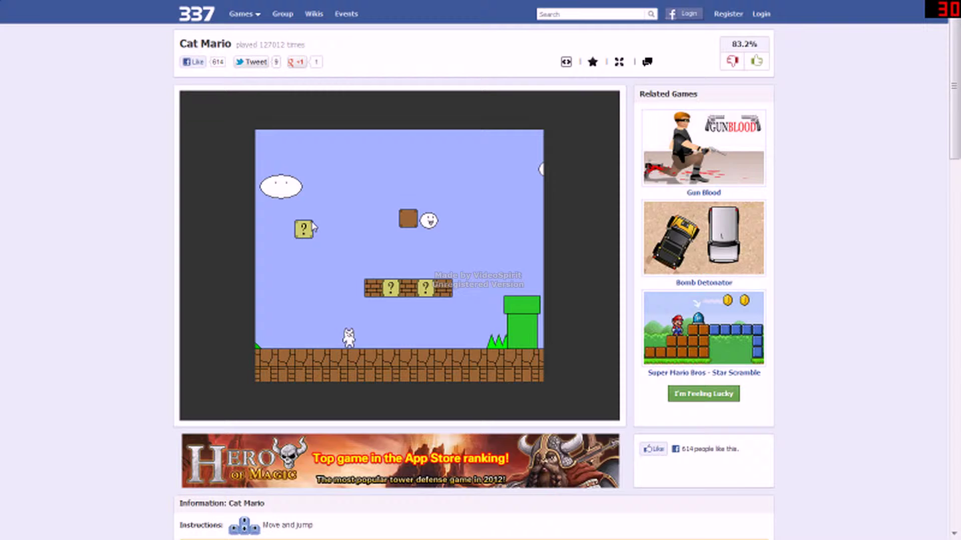
{"action": "key", "text": "Up"}
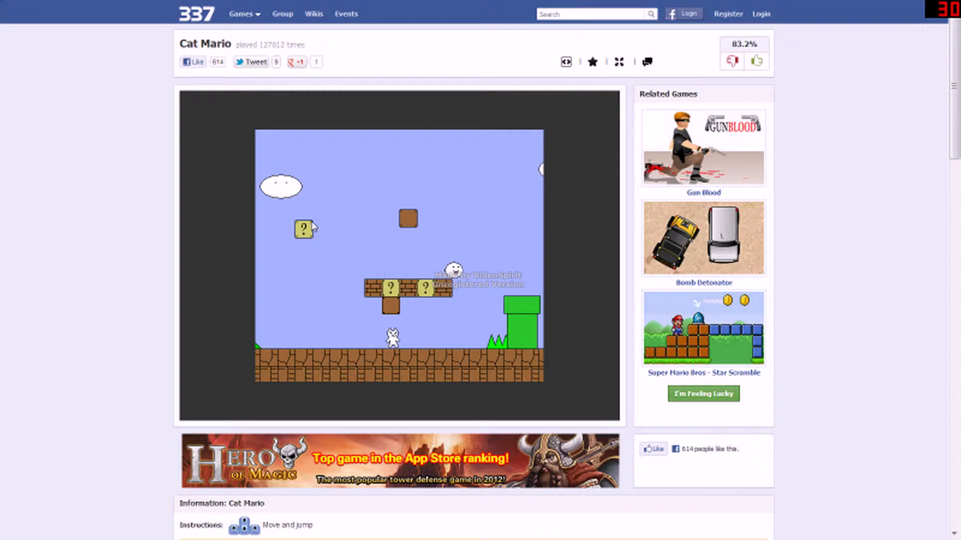
{"action": "key", "text": "Right"}
{"action": "key", "text": "Up"}
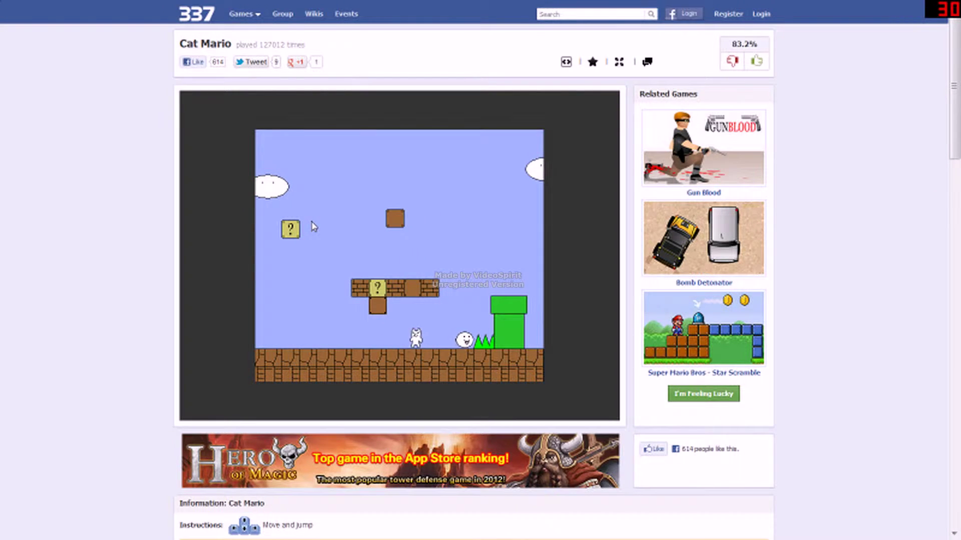
{"action": "key", "text": "Left"}
{"action": "key", "text": "Up"}
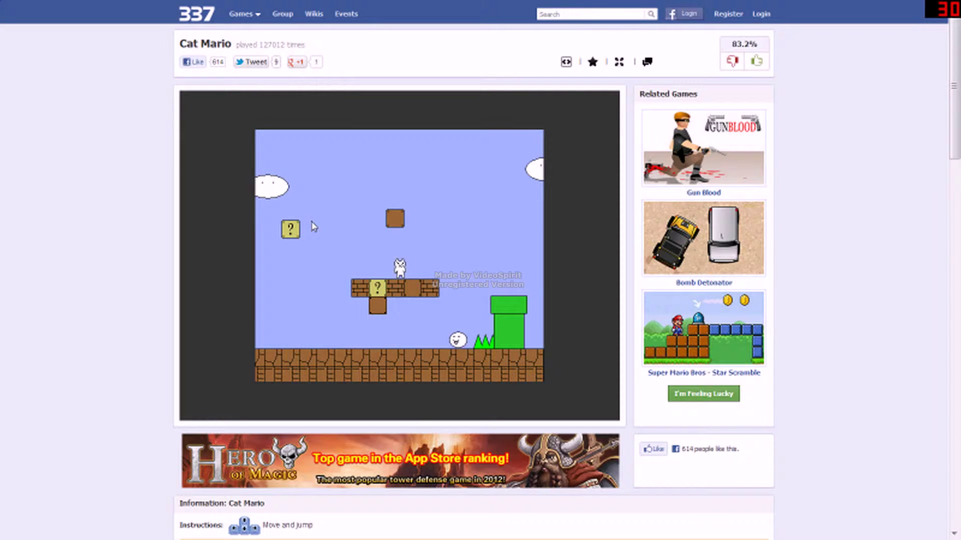
Dodge the enemy near the pipes by backing up and jumping over it.
{"action": "key", "text": "Right"}
{"action": "key", "text": "Up"}
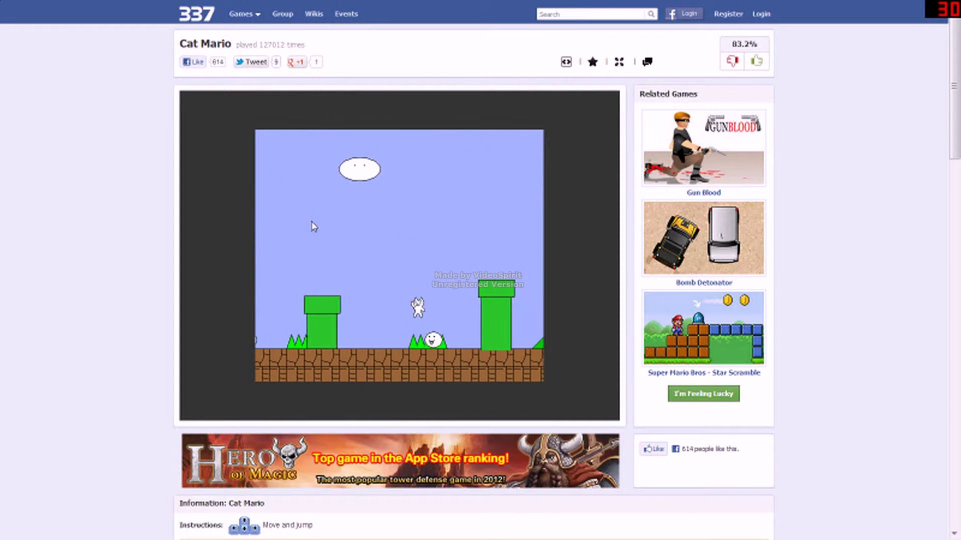
{"action": "key", "text": "Left"}
{"action": "key", "text": "Up"}
{"action": "key", "text": "Right"}
{"action": "key", "text": "Left"}
{"action": "key", "text": "Up"}
{"action": "key", "text": "Right"}
{"action": "key", "text": "Up"}
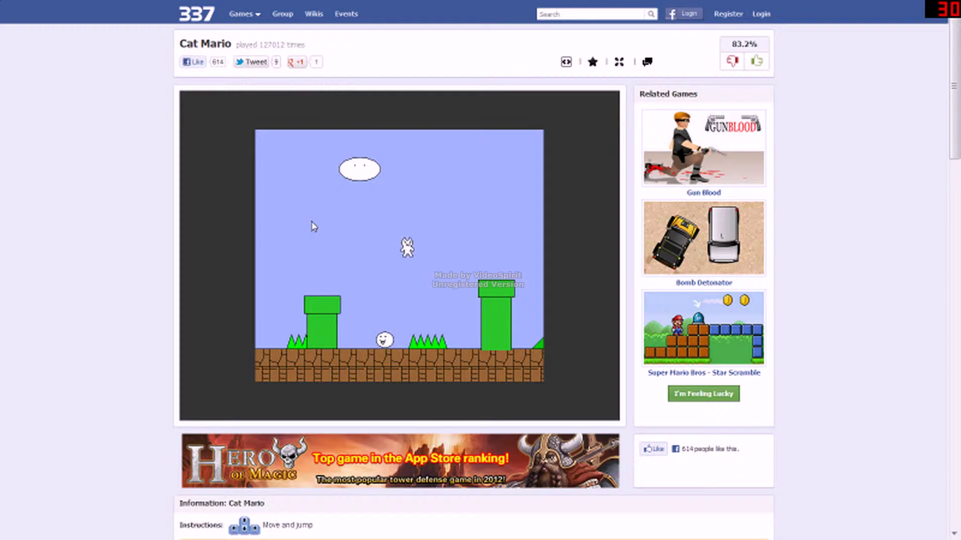
{"action": "key", "text": "Up"}
Jump onto the green pipe and run on to the brick block beyond it.
{"action": "key", "text": "Right"}
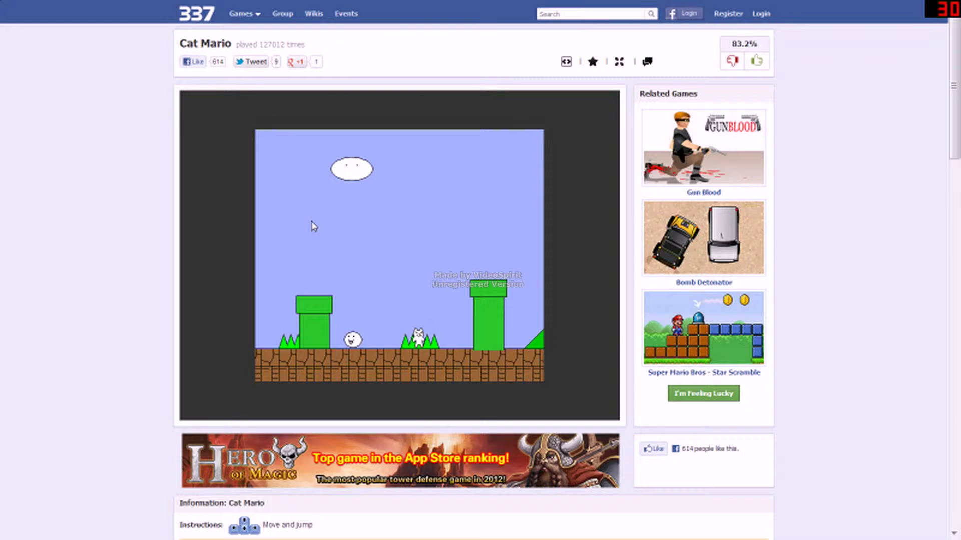
{"action": "key", "text": "Up"}
{"action": "key", "text": "Right"}
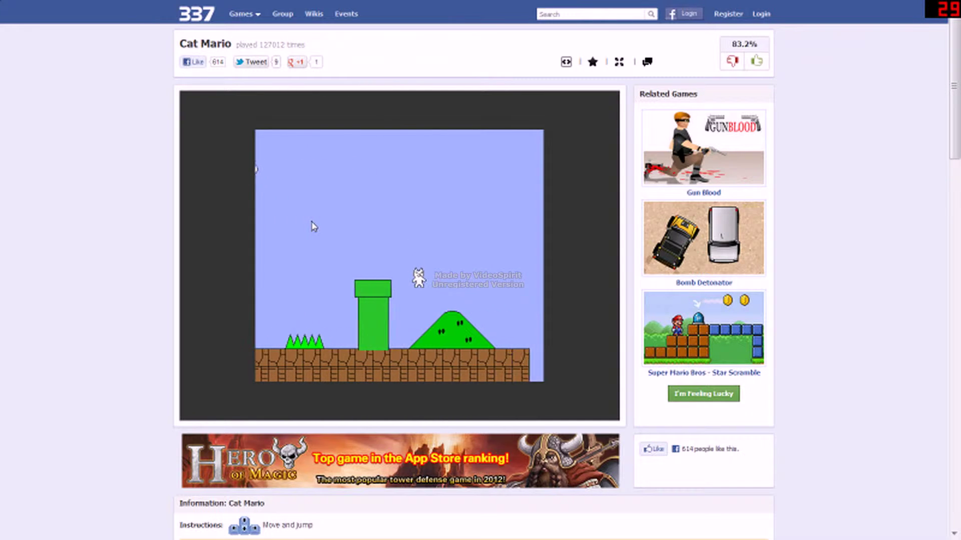
{"action": "key", "text": "Right"}
{"action": "key", "text": "Right"}
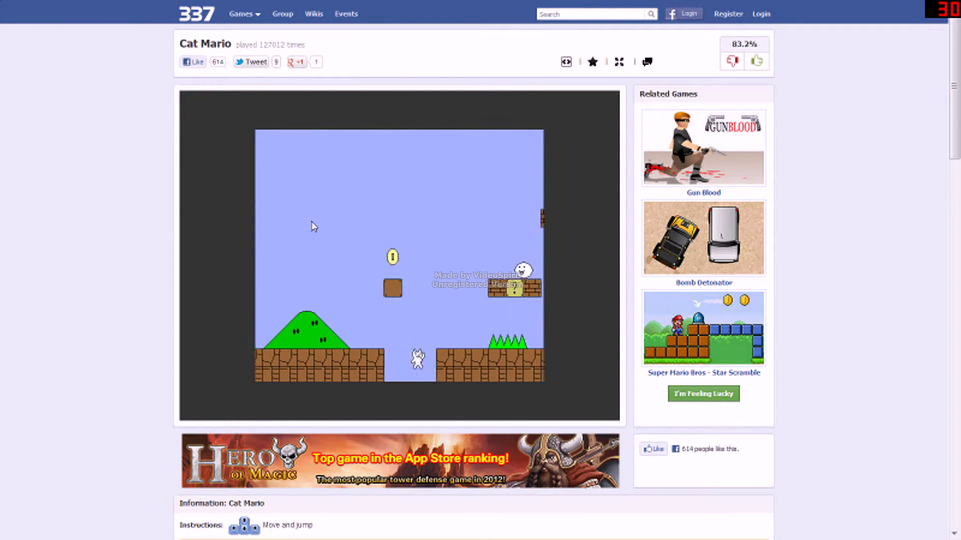
{"action": "key", "text": "Up"}
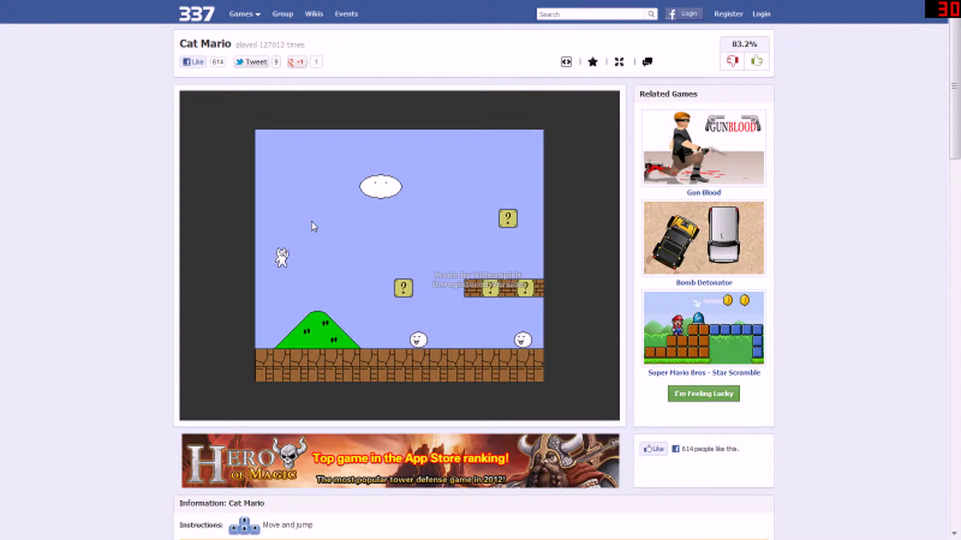
Cross the brick platform and jump over the green pipe.
{"action": "key", "text": "Right"}
{"action": "key", "text": "Up"}
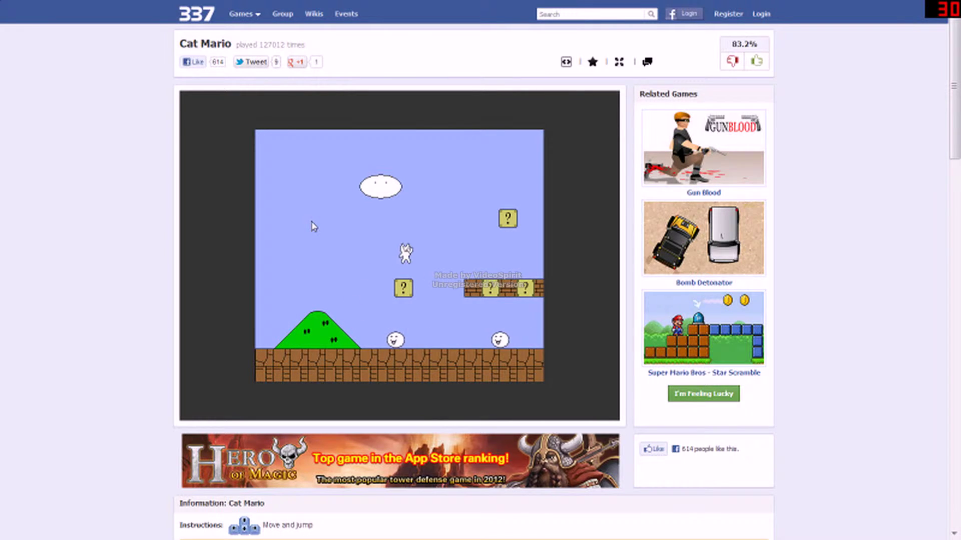
{"action": "key", "text": "Right"}
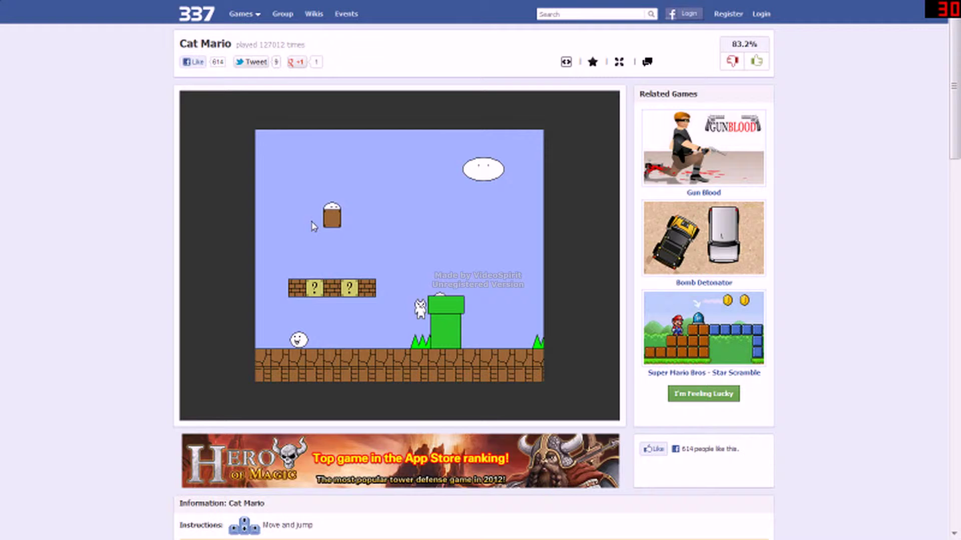
{"action": "key", "text": "Up"}
{"action": "key", "text": "Right"}
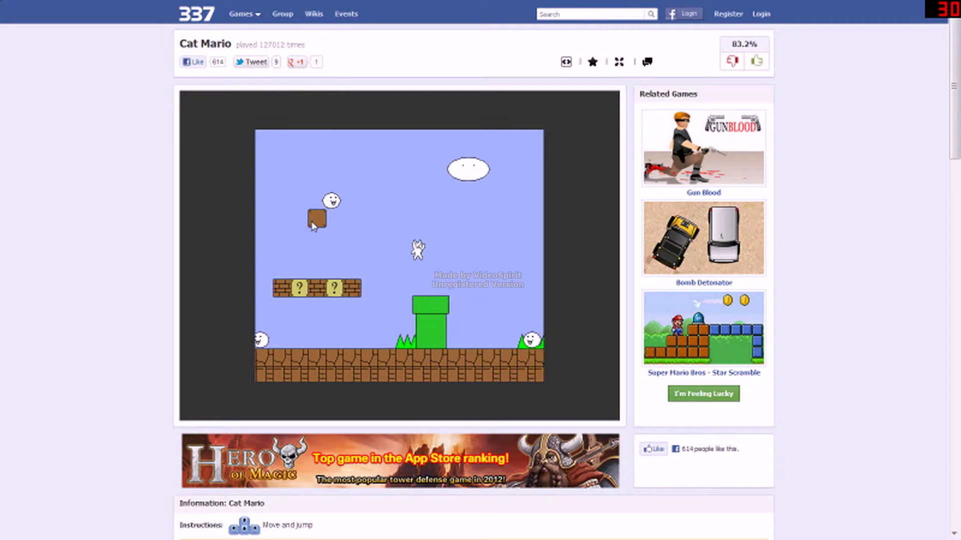
Leap past the next pipe onto the green hill.
{"action": "key", "text": "Right"}
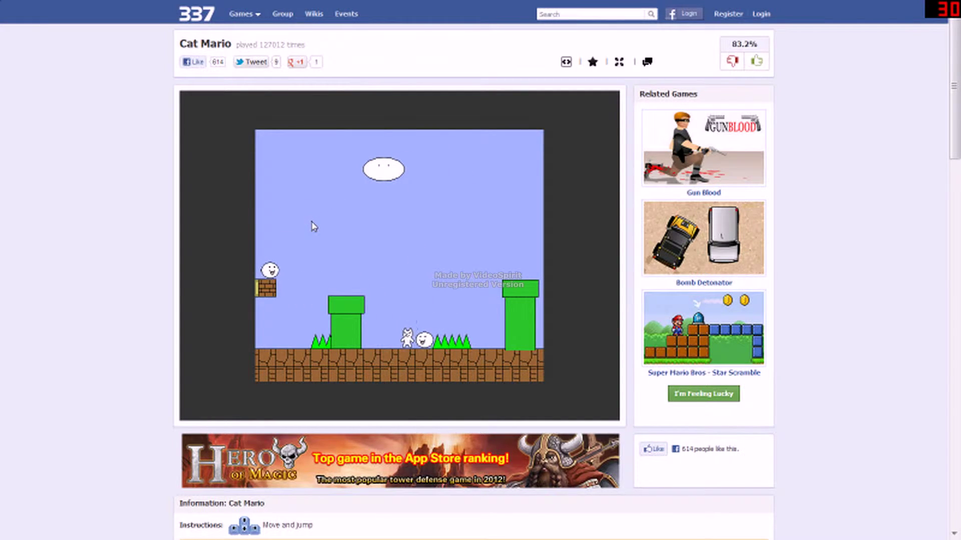
{"action": "key", "text": "Up"}
{"action": "key", "text": "Right"}
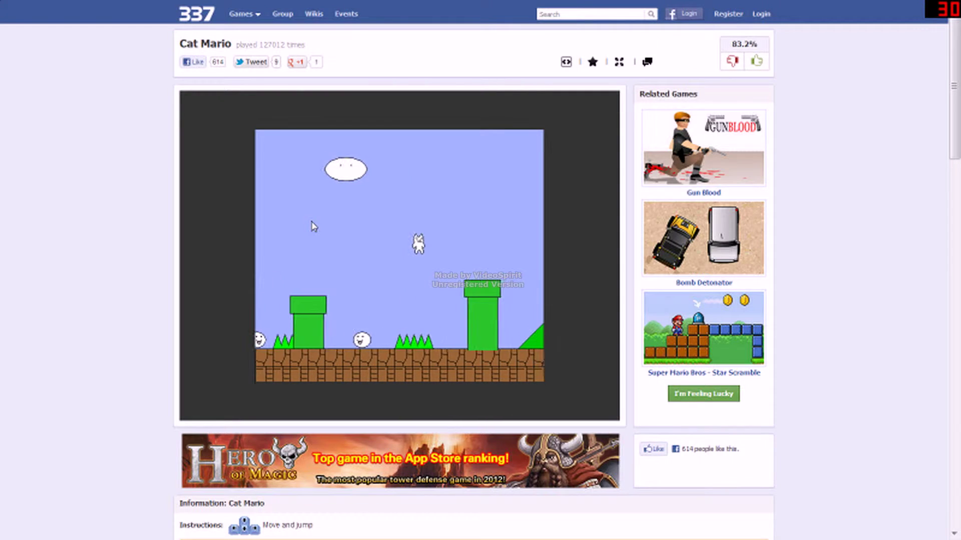
{"action": "key", "text": "Right"}
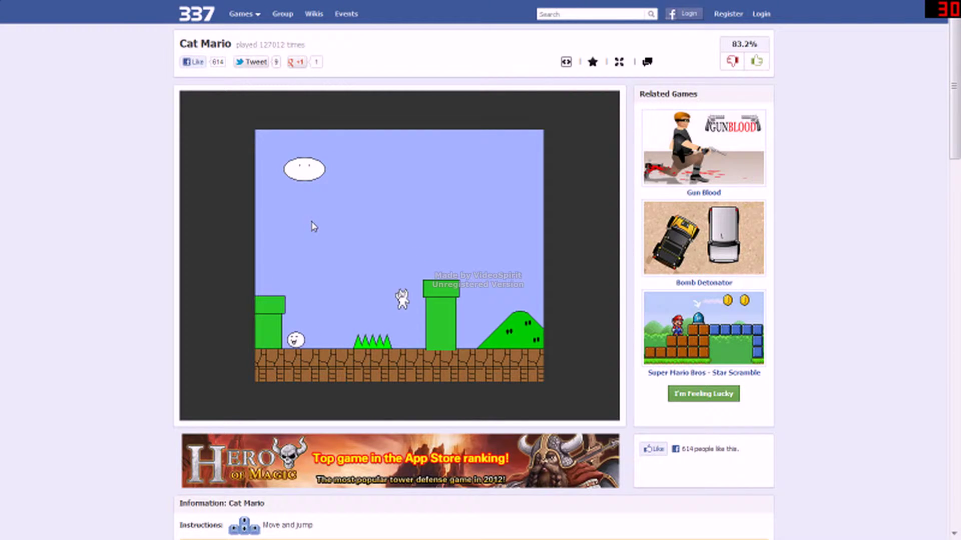
{"action": "key", "text": "Right"}
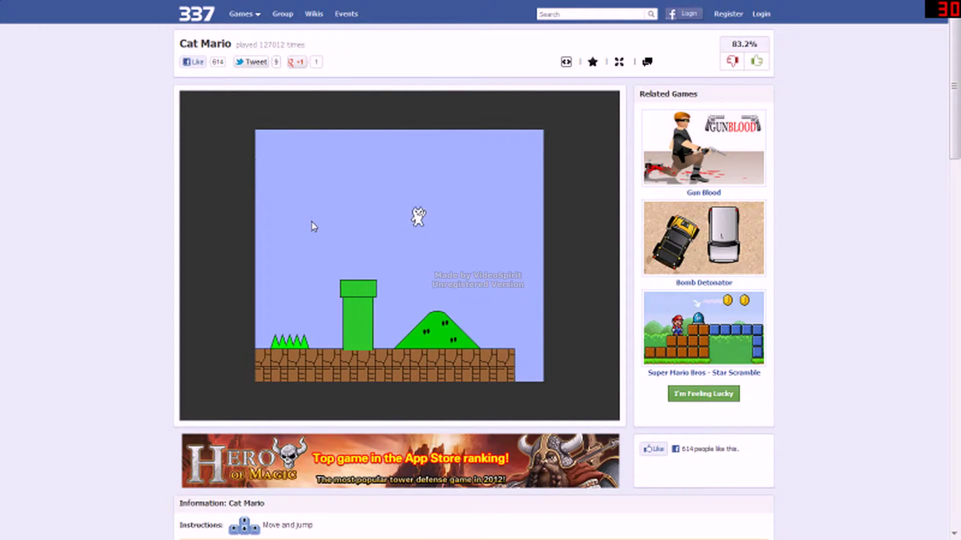
Jump the gap and walk right over the spikes.
{"action": "key", "text": "Right"}
{"action": "key", "text": "Up"}
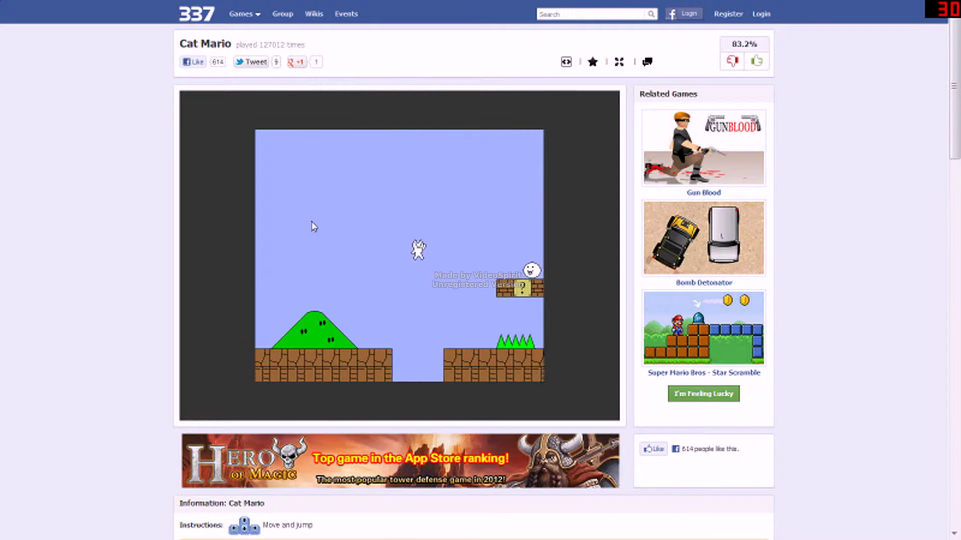
{"action": "key", "text": "Right"}
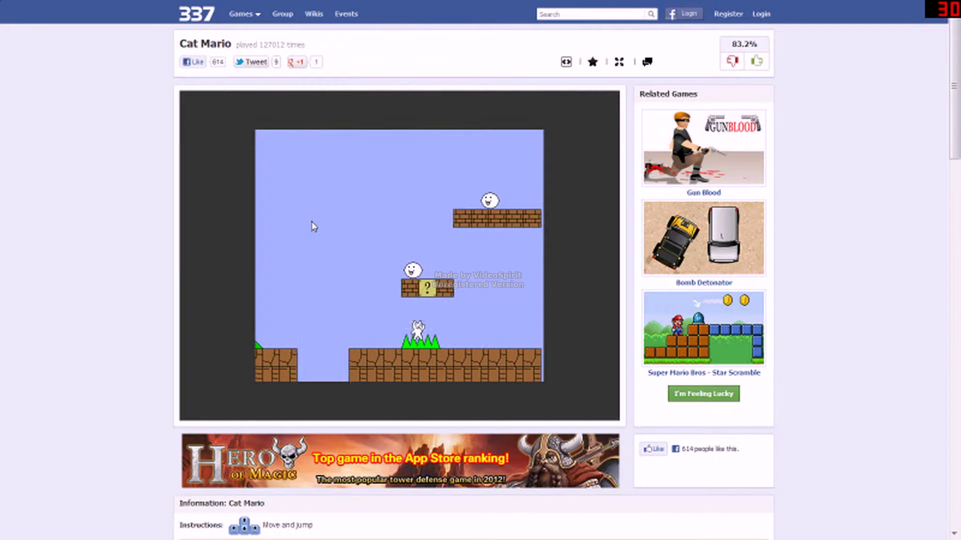
{"action": "key", "text": "Right"}
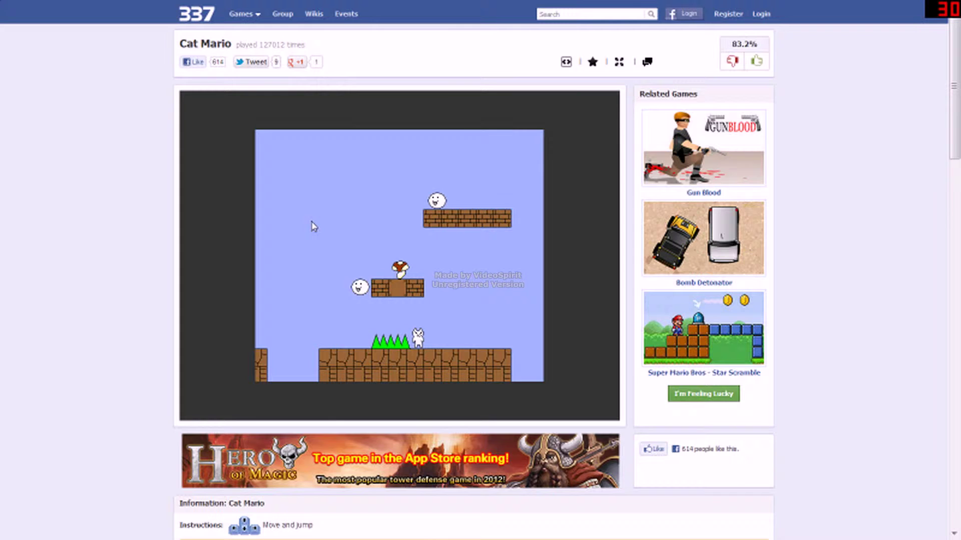
{"action": "key", "text": "Right"}
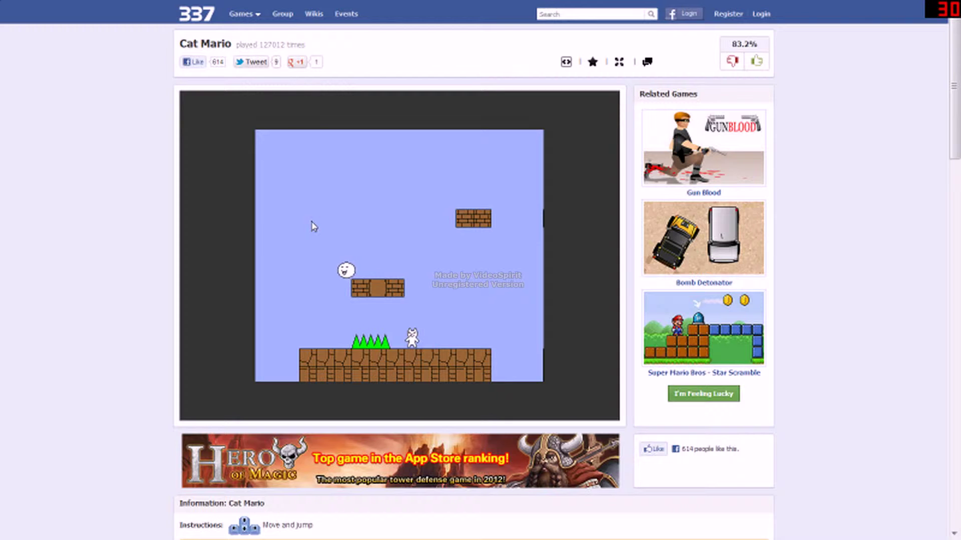
{"action": "key", "text": "Right"}
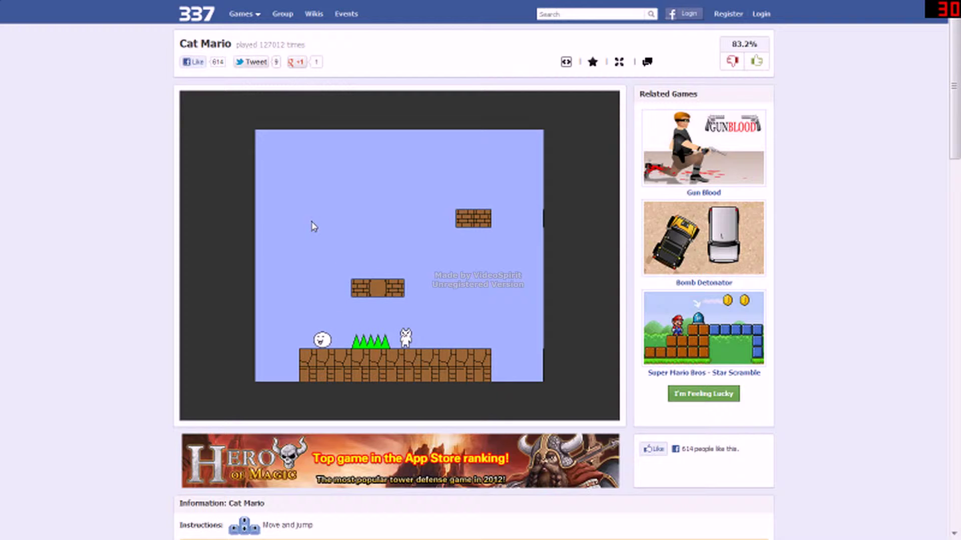
Bounce off the green shell past the enemies toward the checkpoint flag.
{"action": "key", "text": "Right"}
{"action": "key", "text": "Up"}
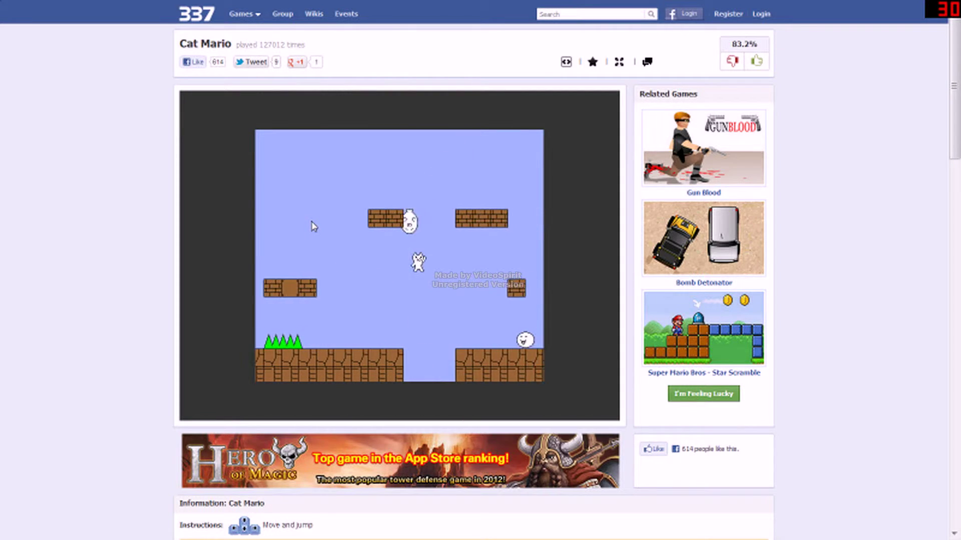
{"action": "key", "text": "Up"}
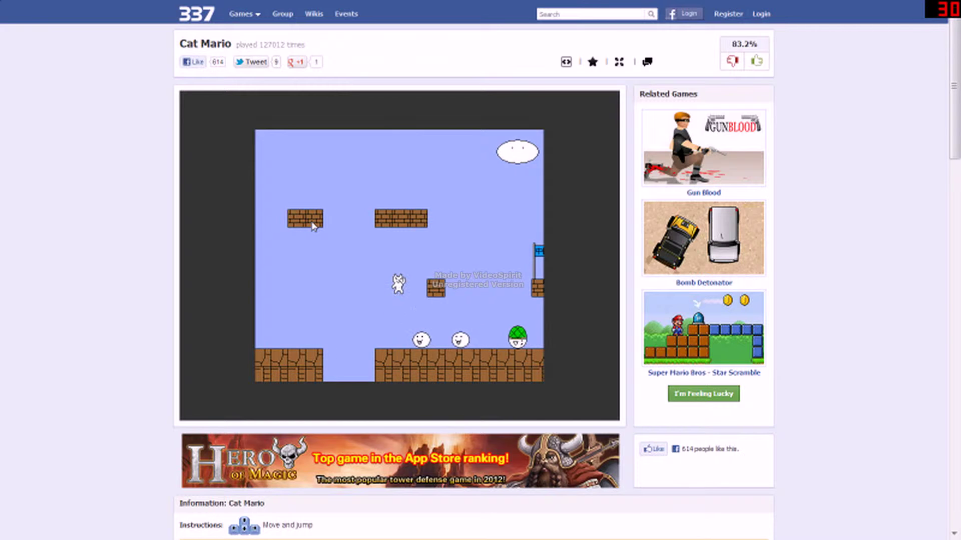
{"action": "key", "text": "Right"}
{"action": "key", "text": "Up"}
{"action": "key", "text": "Right"}
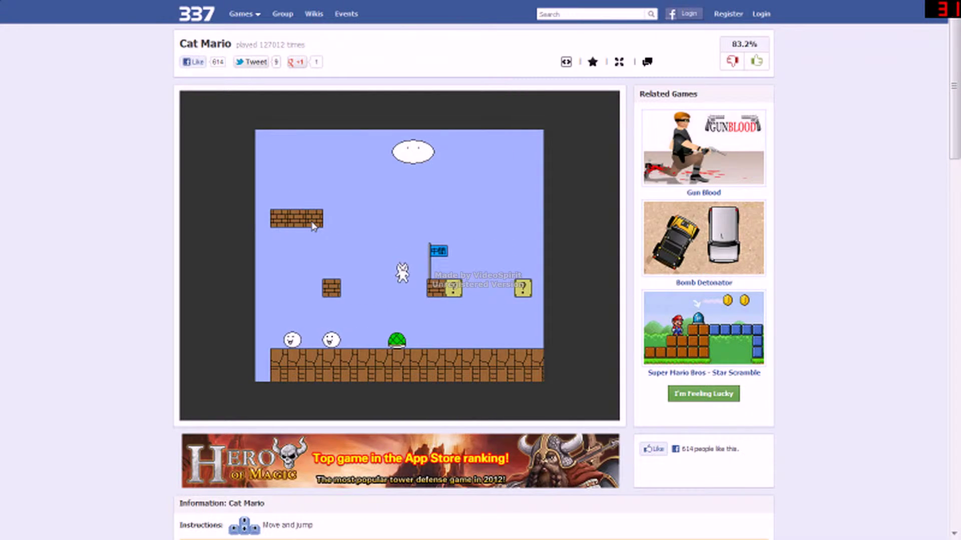
{"action": "key", "text": "Left"}
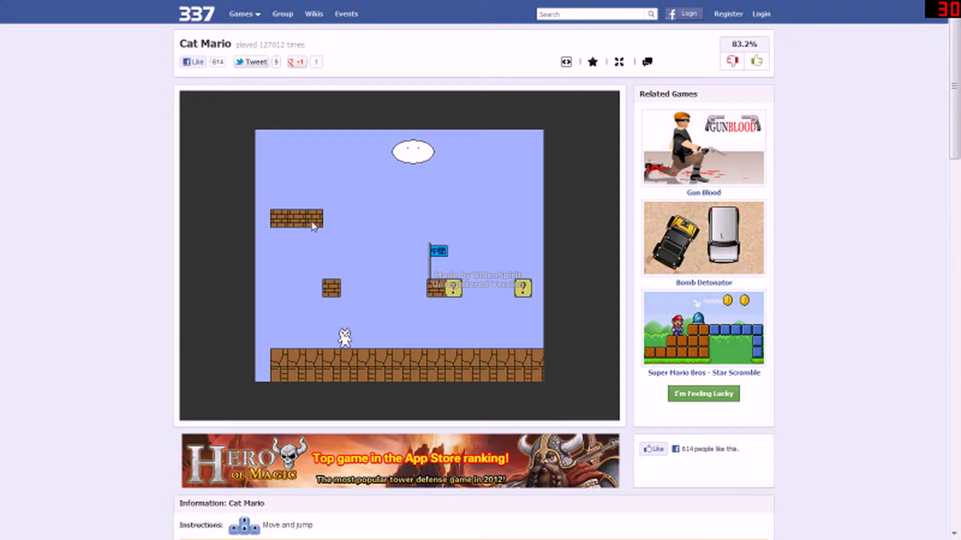
Hit the block above the question blocks and run right into the hidden pit.
{"action": "key", "text": "Right"}
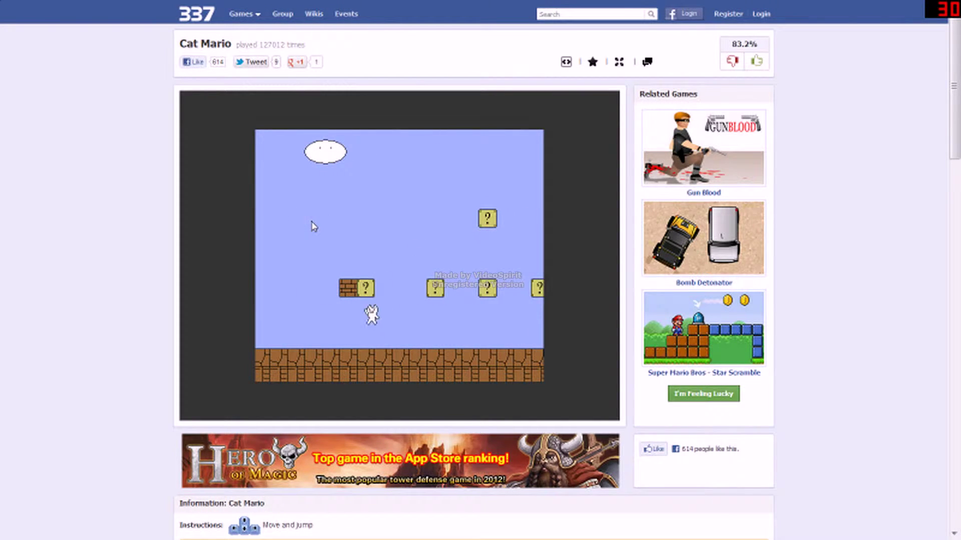
{"action": "key", "text": "Up"}
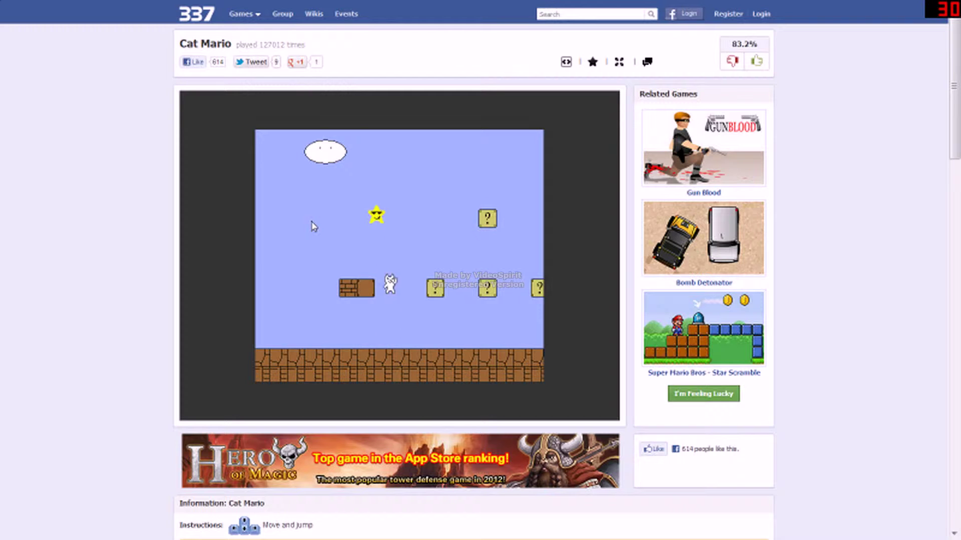
{"action": "key", "text": "Right"}
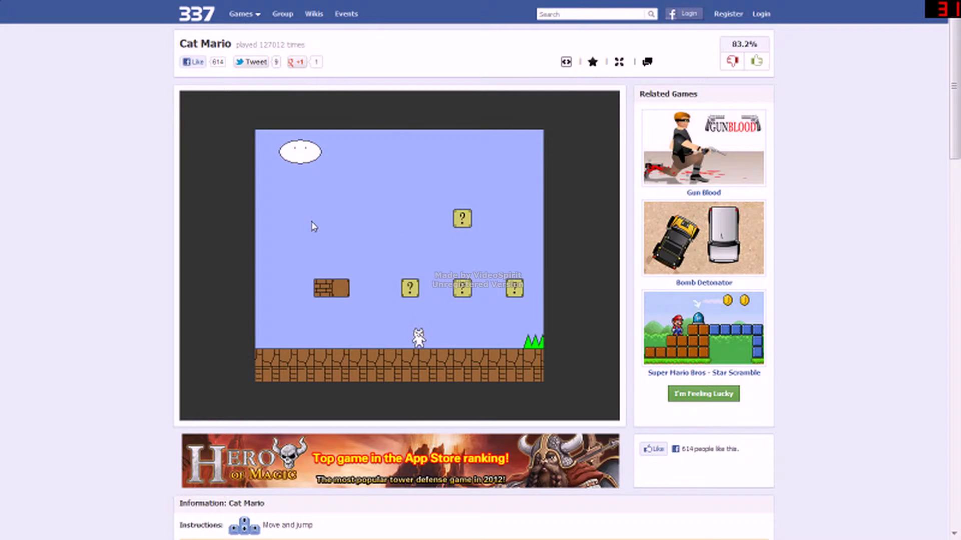
{"action": "key", "text": "Right"}
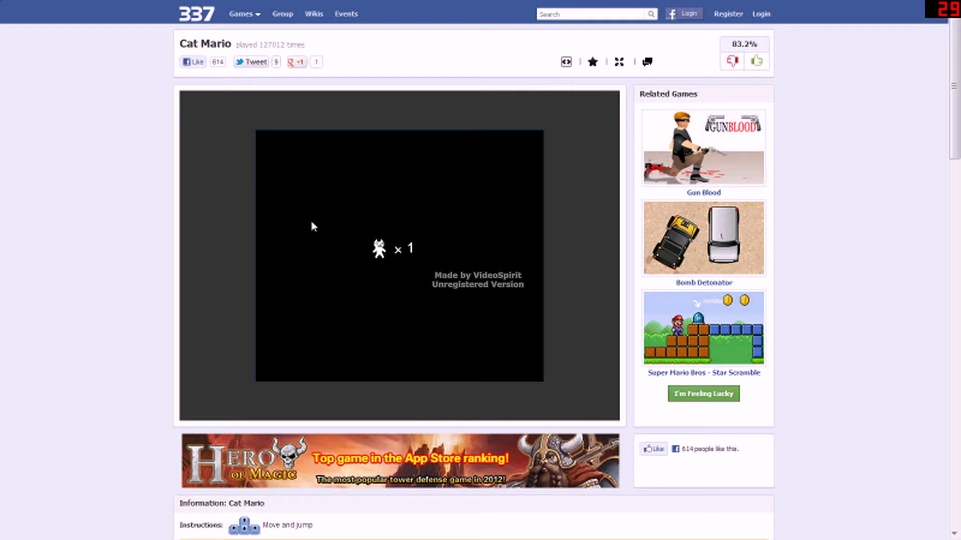
Resume the level, hitting the block above and jumping onto the brick staircase.
{"action": "key", "text": "Right"}
{"action": "key", "text": "Up"}
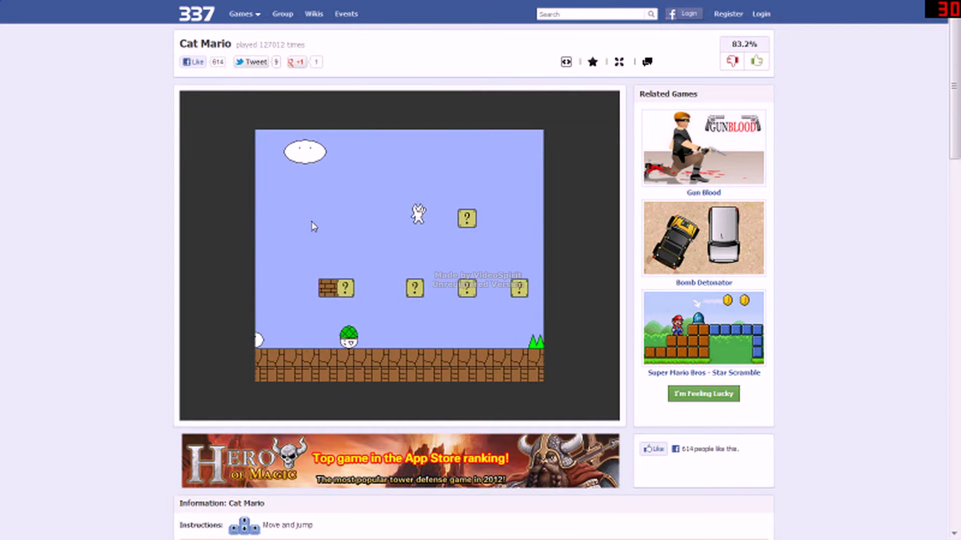
{"action": "key", "text": "Right"}
{"action": "key", "text": "Up"}
{"action": "key", "text": "Right"}
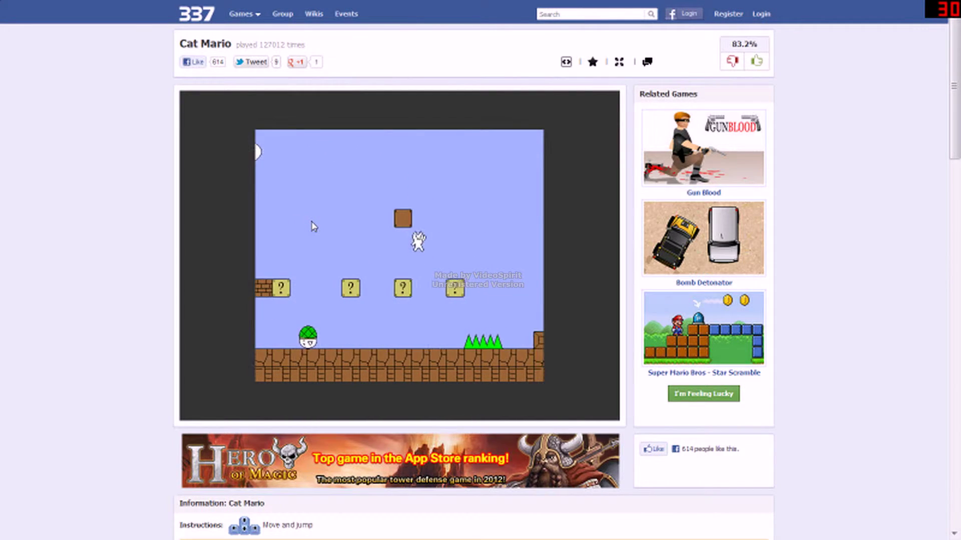
{"action": "key", "text": "Right"}
{"action": "key", "text": "Up"}
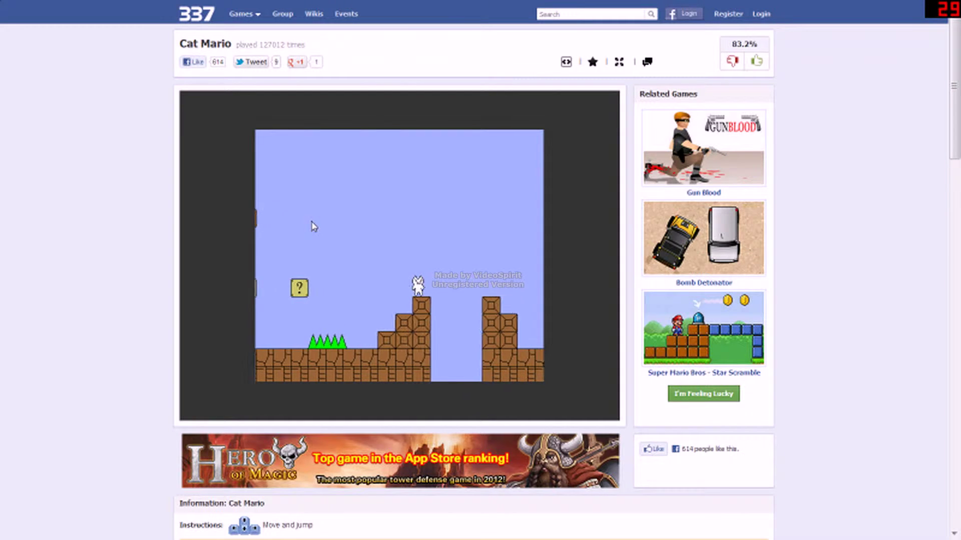
Cross to the next block column and uncover the hidden blocks there.
{"action": "key", "text": "Right"}
{"action": "key", "text": "Up"}
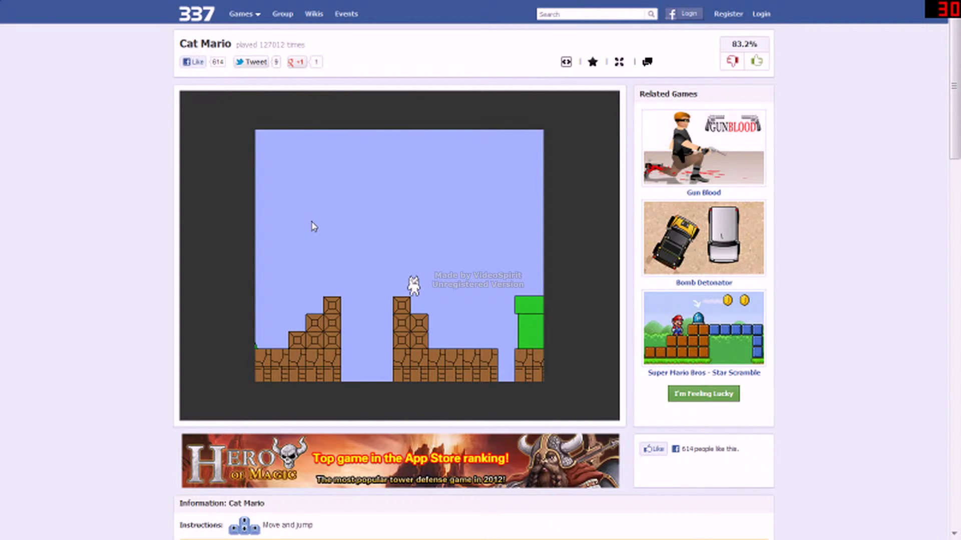
{"action": "key", "text": "Right"}
{"action": "key", "text": "Right"}
{"action": "key", "text": "Up"}
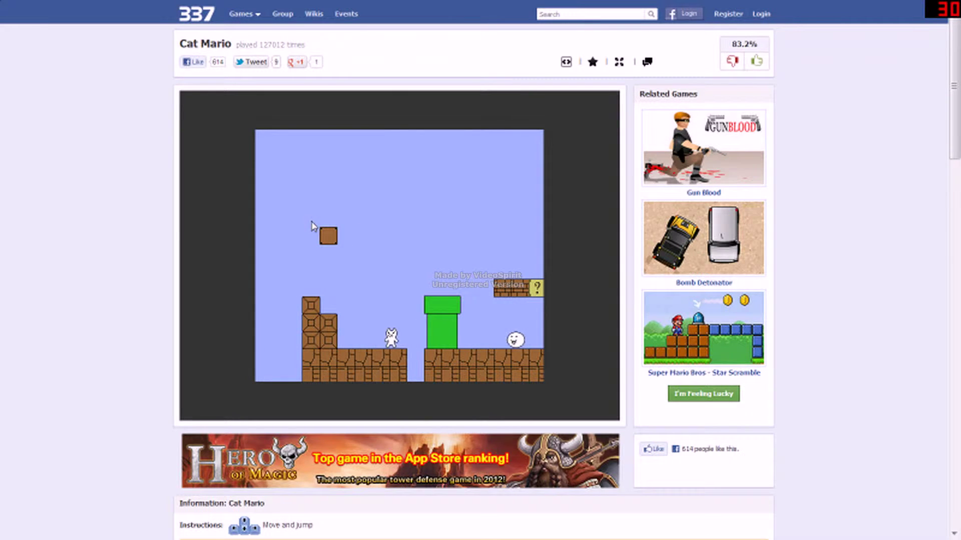
{"action": "key", "text": "Up"}
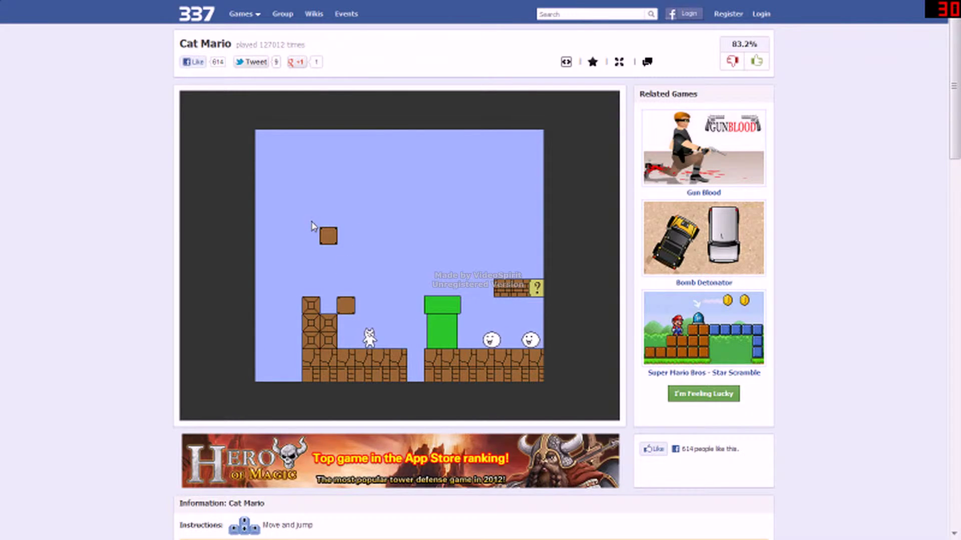
{"action": "key", "text": "Up"}
{"action": "key", "text": "Right"}
{"action": "key", "text": "Up"}
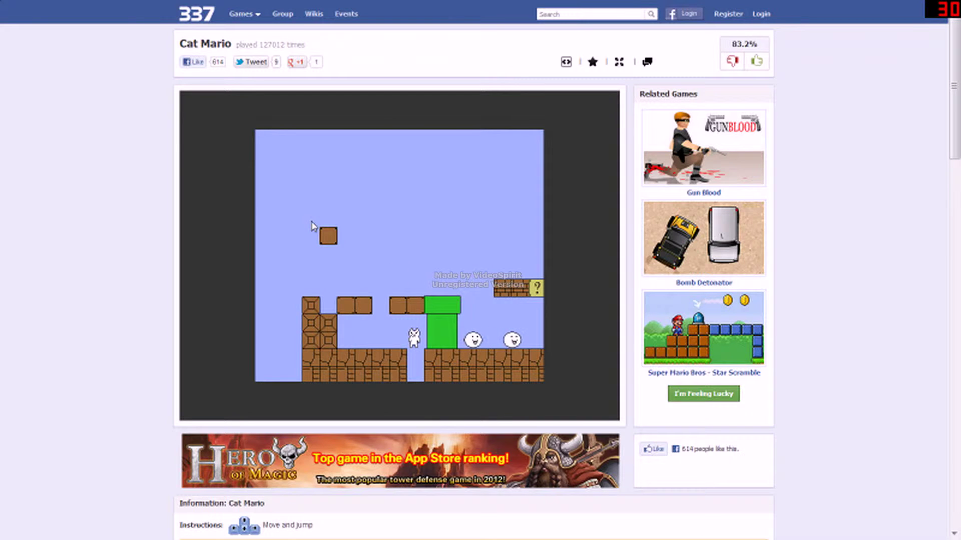
Step away from the pipe, hit another hidden block, and resume running right.
{"action": "key", "text": "Left"}
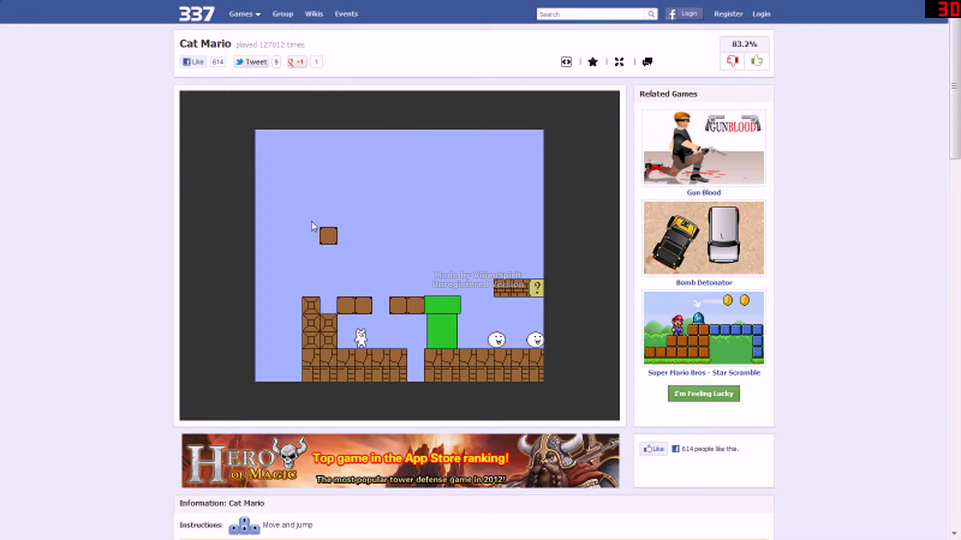
{"action": "key", "text": "Right"}
{"action": "key", "text": "Up"}
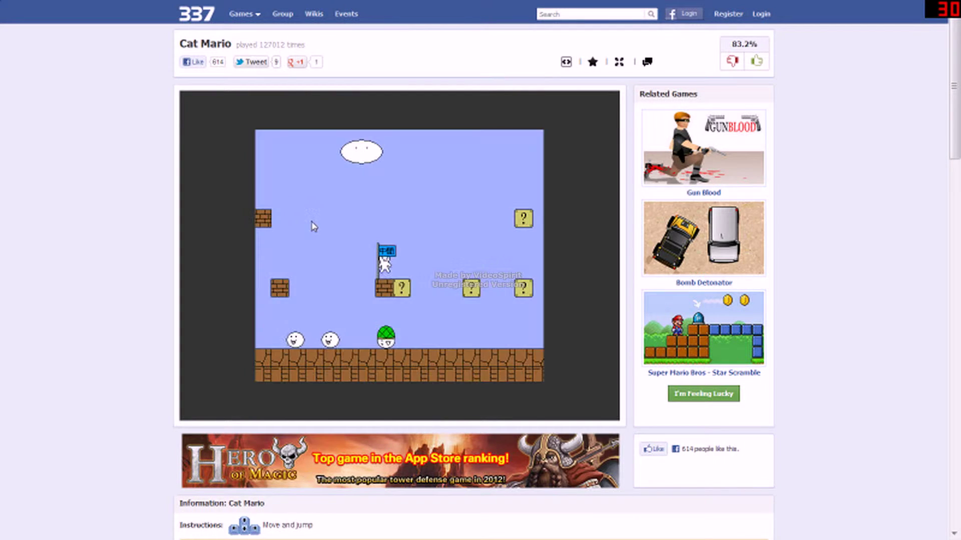
{"action": "key", "text": "Up"}
{"action": "key", "text": "Right"}
{"action": "key", "text": "Right"}
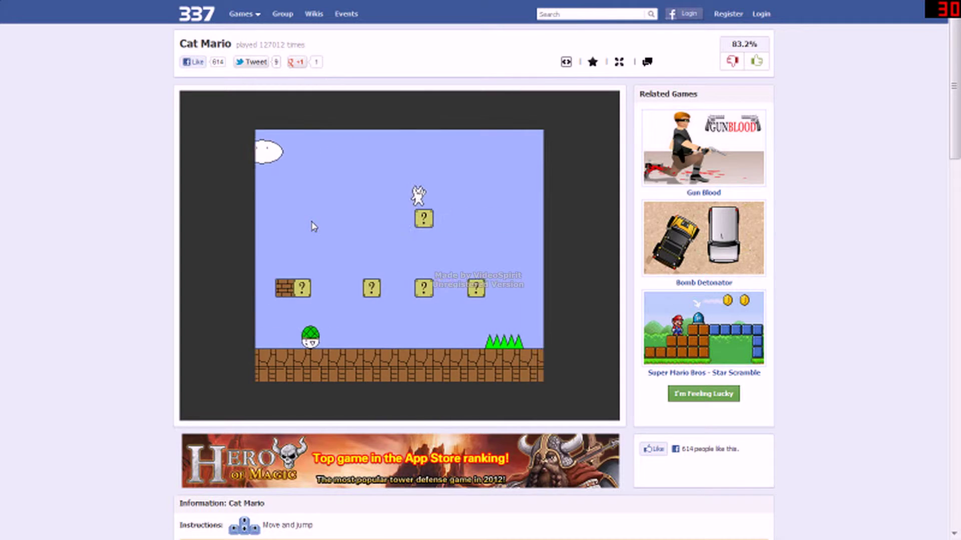
{"action": "key", "text": "Right"}
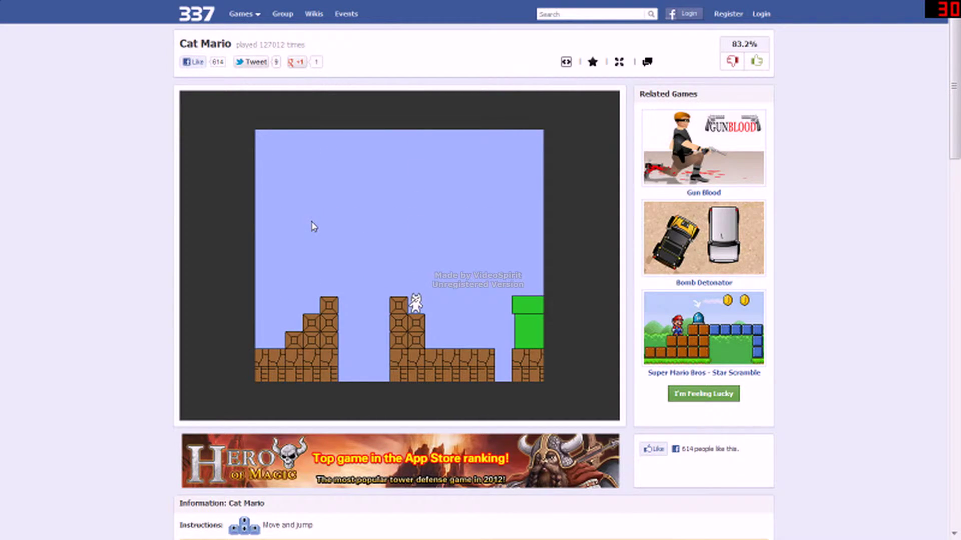
Jump past both pipes and the checkpoint flag toward the block stairs.
{"action": "key", "text": "Right"}
{"action": "key", "text": "Up"}
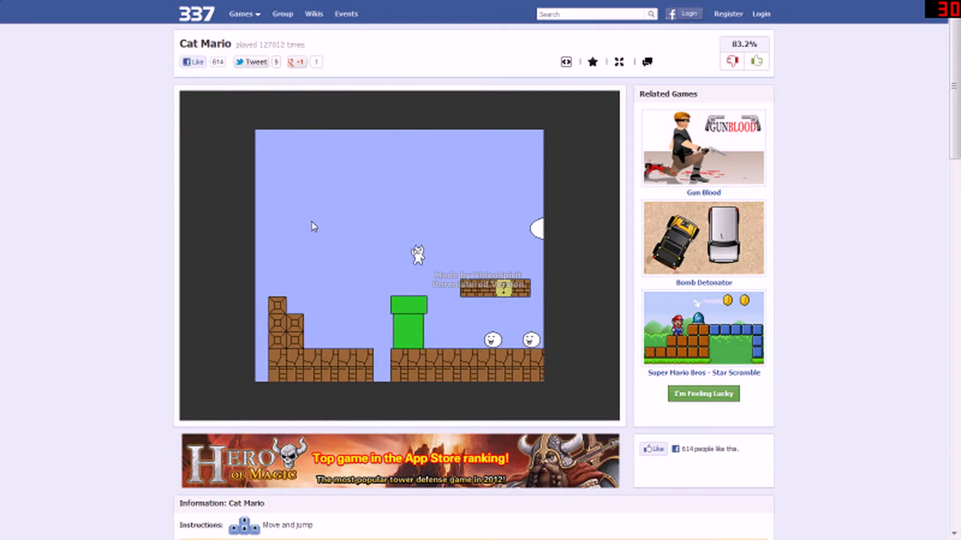
{"action": "key", "text": "Right"}
{"action": "key", "text": "Up"}
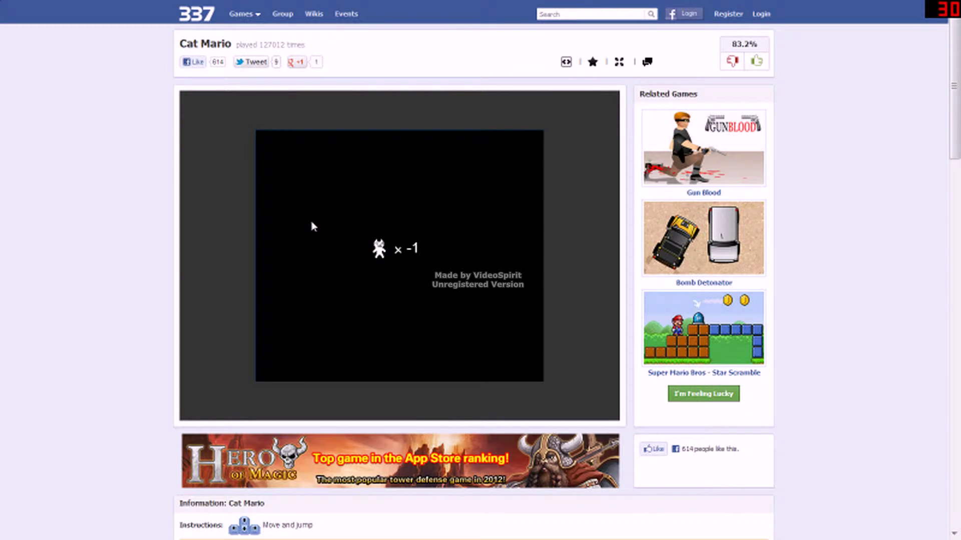
{"action": "key", "text": "Right"}
{"action": "key", "text": "Up"}
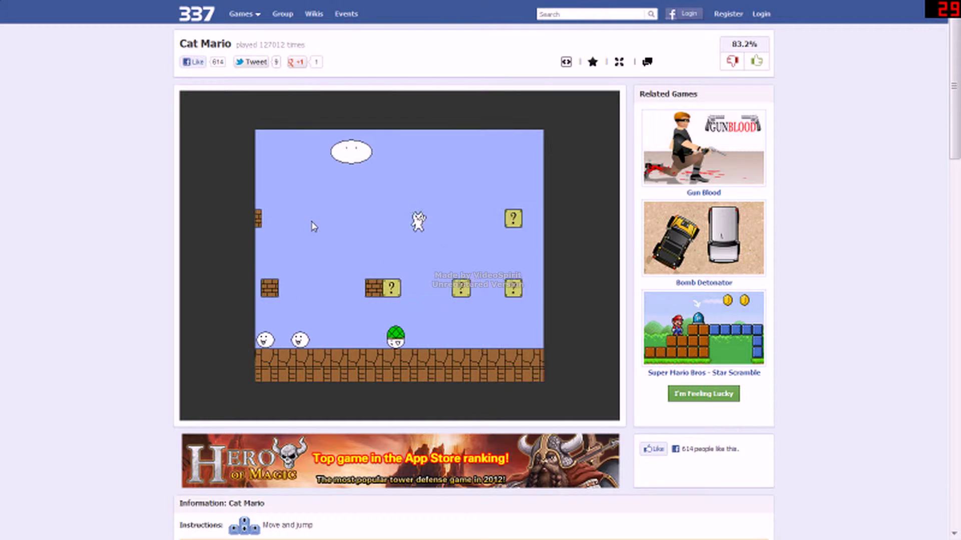
{"action": "key", "text": "Right"}
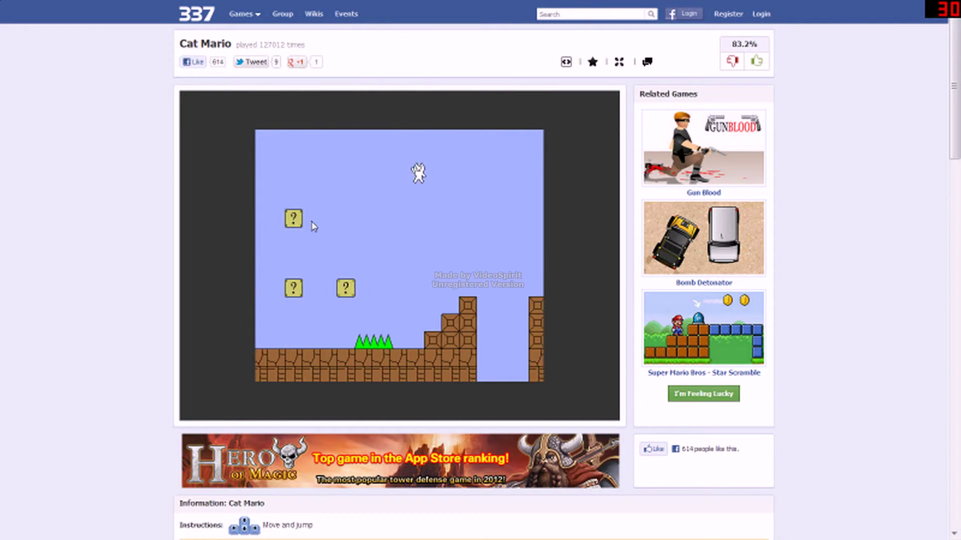
{"action": "key", "text": "Up"}
Land on the block column, clear the pipe, and start climbing the staircase.
{"action": "key", "text": "Right"}
{"action": "key", "text": "Up"}
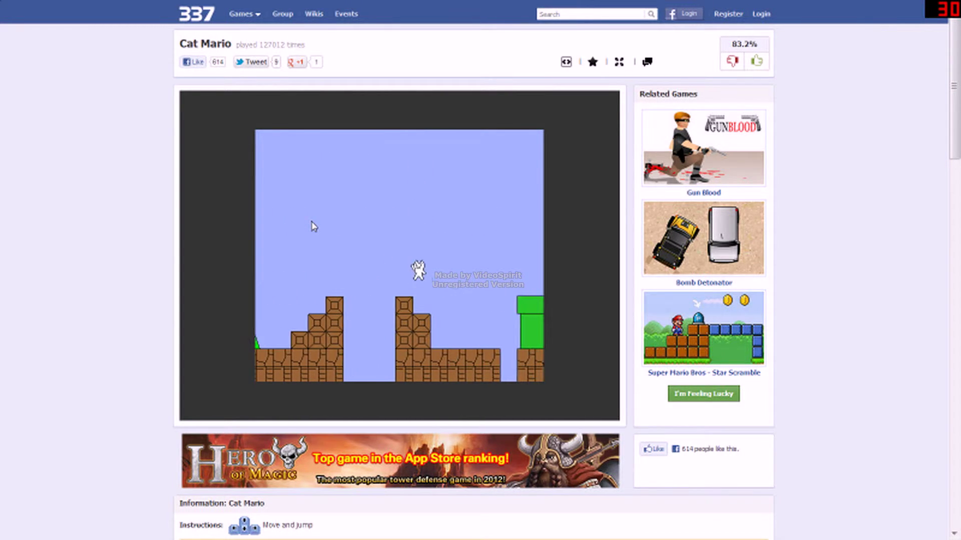
{"action": "key", "text": "Right"}
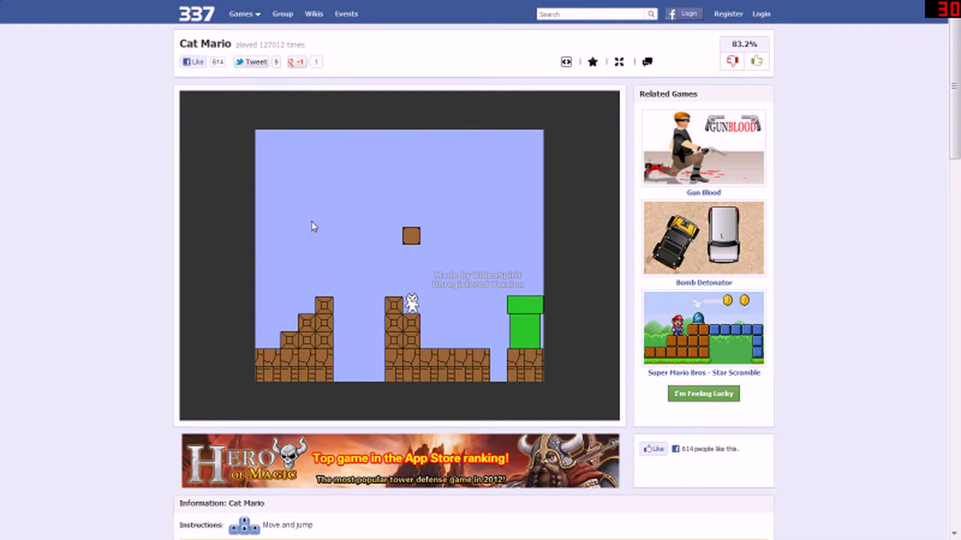
{"action": "key", "text": "Up"}
{"action": "key", "text": "Right"}
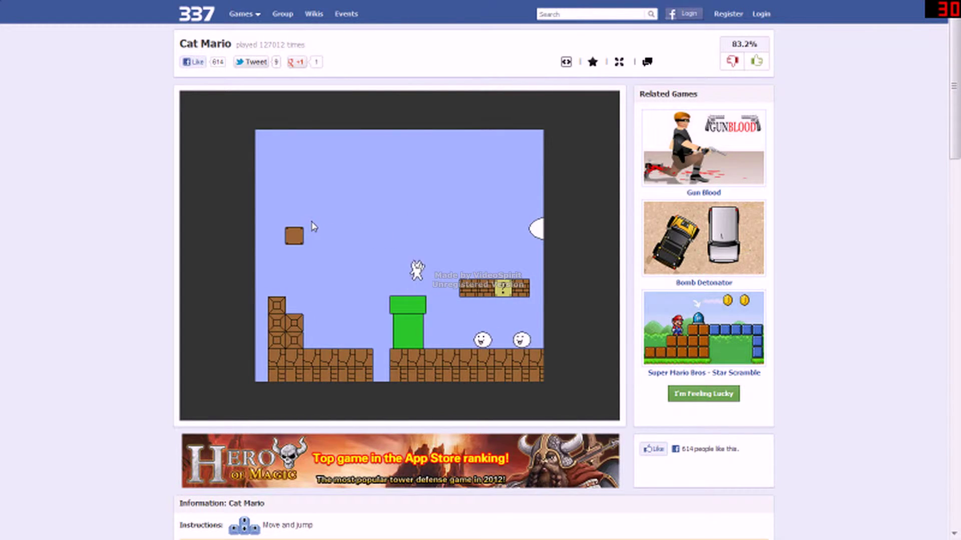
{"action": "key", "text": "Right"}
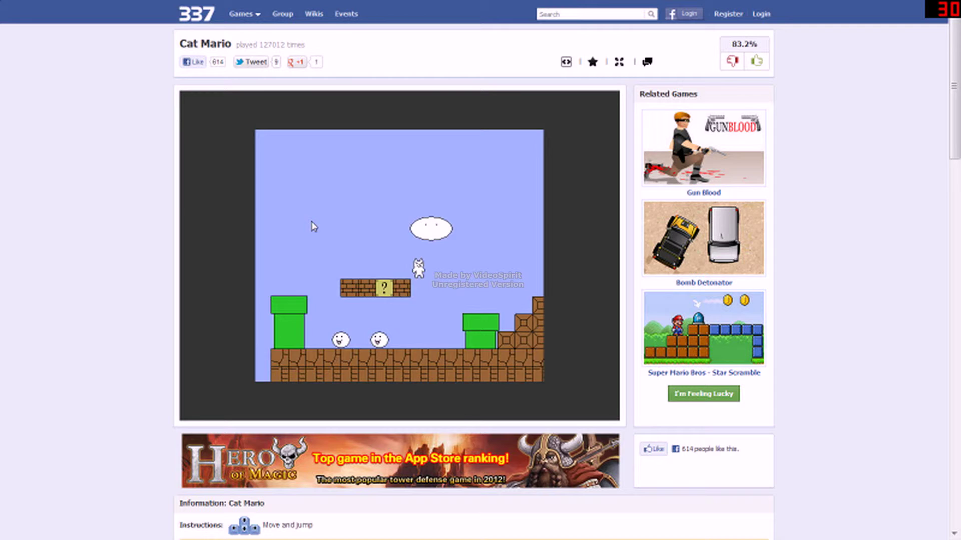
{"action": "key", "text": "Right"}
{"action": "key", "text": "Up"}
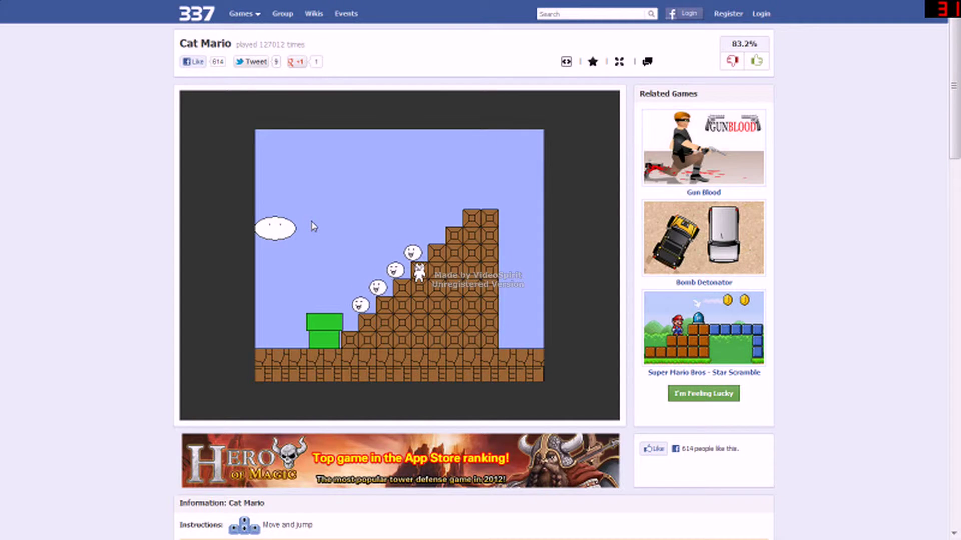
Climb to the staircase top and leap toward the flagpole.
{"action": "key", "text": "Up"}
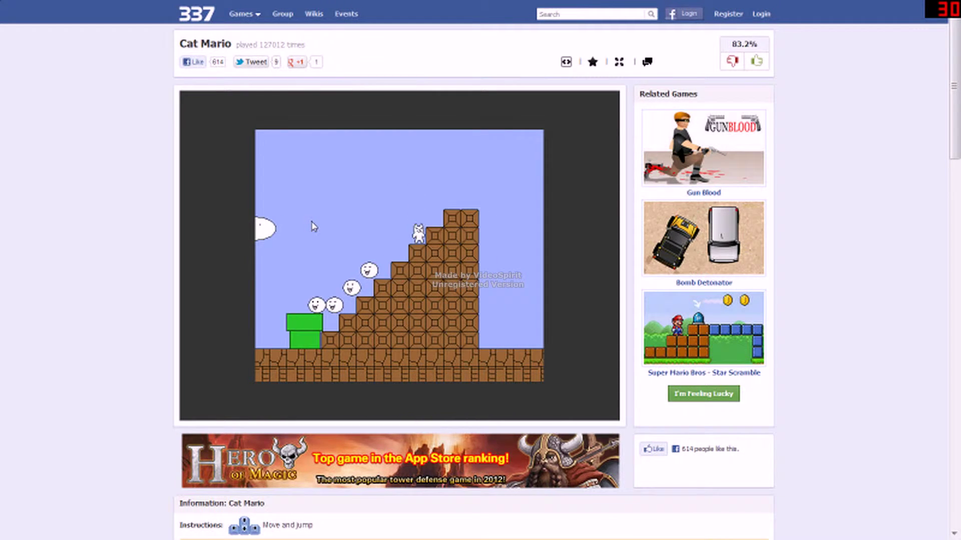
{"action": "key", "text": "Up"}
{"action": "key", "text": "Right"}
{"action": "key", "text": "Up"}
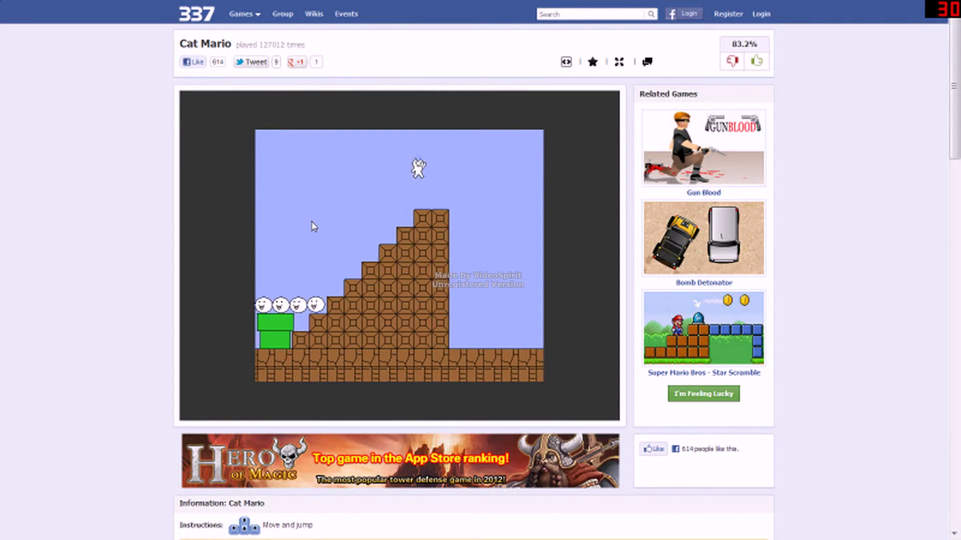
{"action": "key", "text": "Right"}
{"action": "key", "text": "Up"}
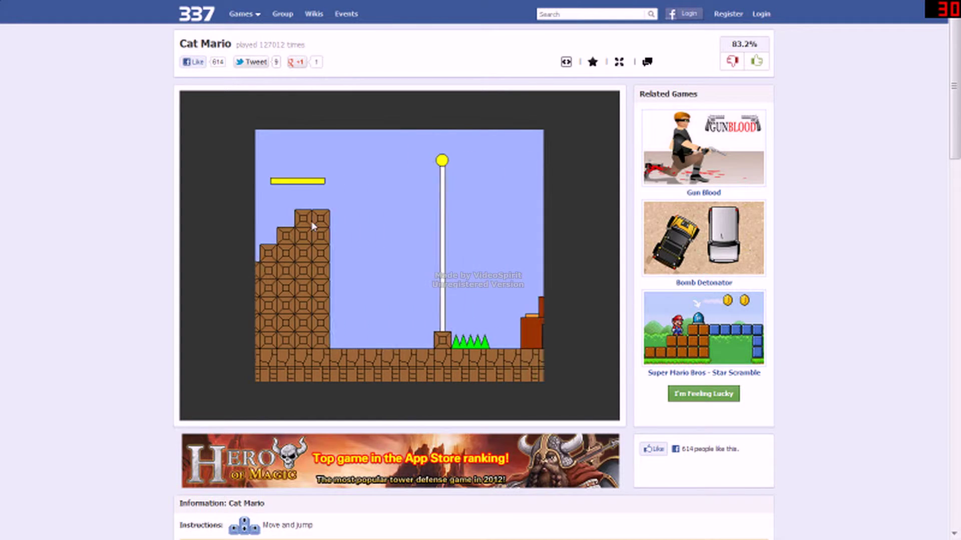
Grab the flagpole to finish level 2, then pick the second stage tile.
{"action": "key", "text": "Right"}
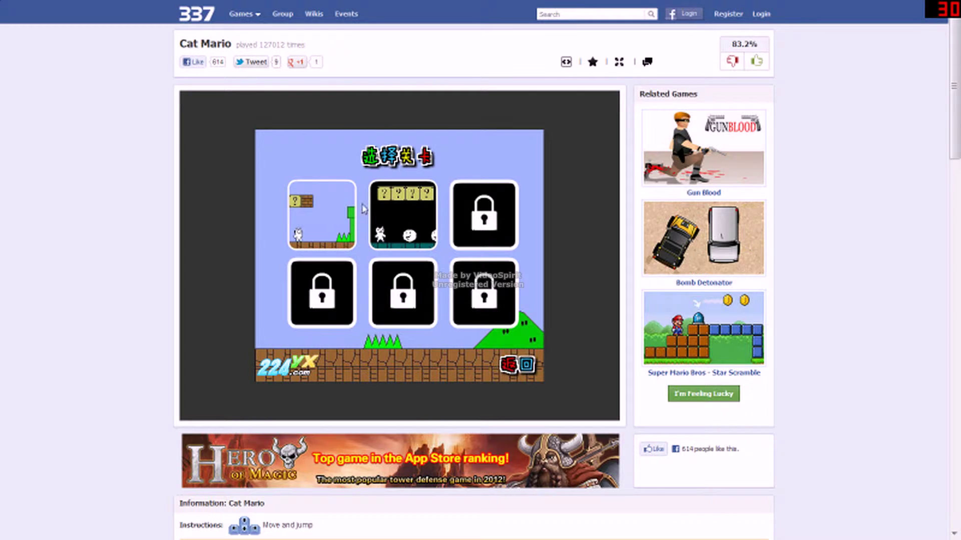
{"action": "left_click", "coordinate": [401, 214]}
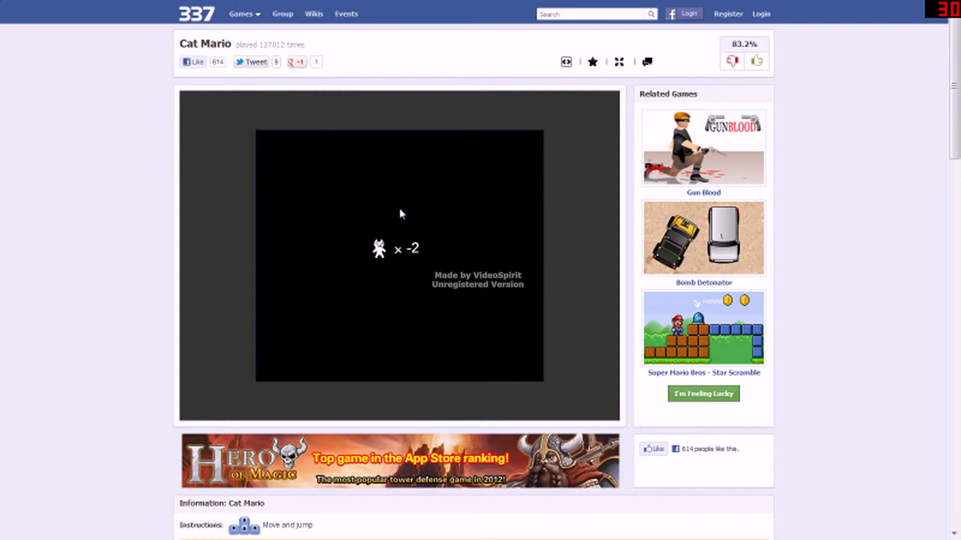
Walk into the stage and jump beneath the pipes to reveal the purple mushroom block.
{"action": "key", "text": "Right"}
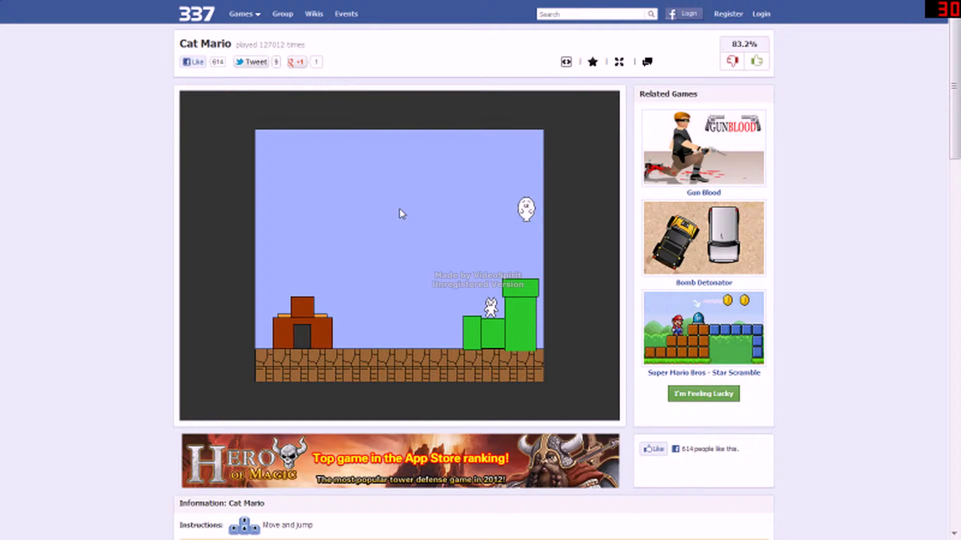
{"action": "key", "text": "Up"}
{"action": "key", "text": "Left"}
{"action": "key", "text": "Up"}
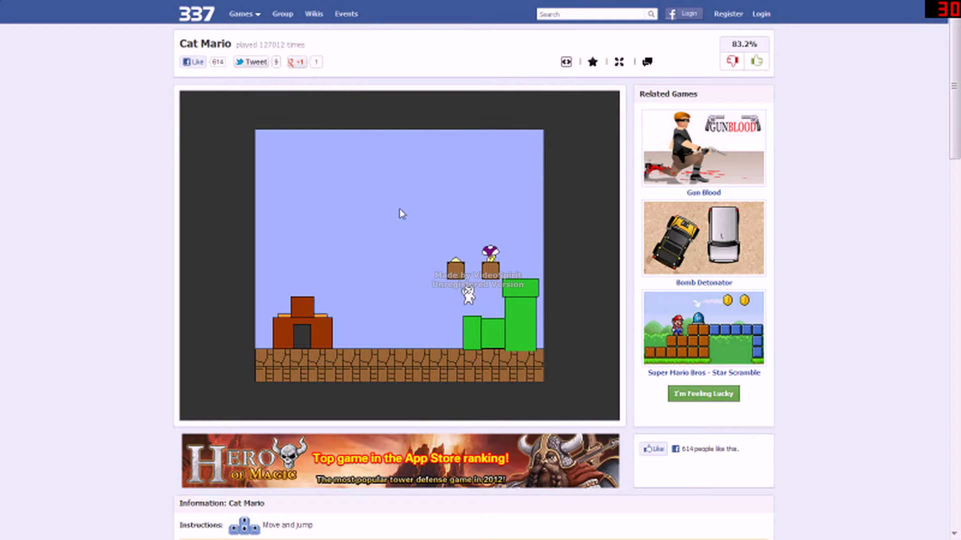
{"action": "key", "text": "Right"}
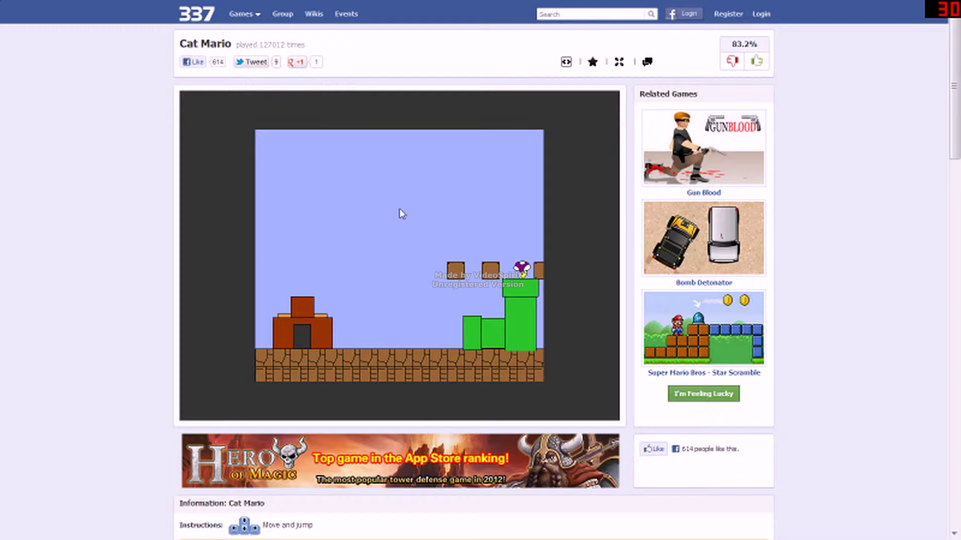
Enlarge the game with the toolbar's fullscreen icon.
{"action": "left_click", "coordinate": [618, 61]}
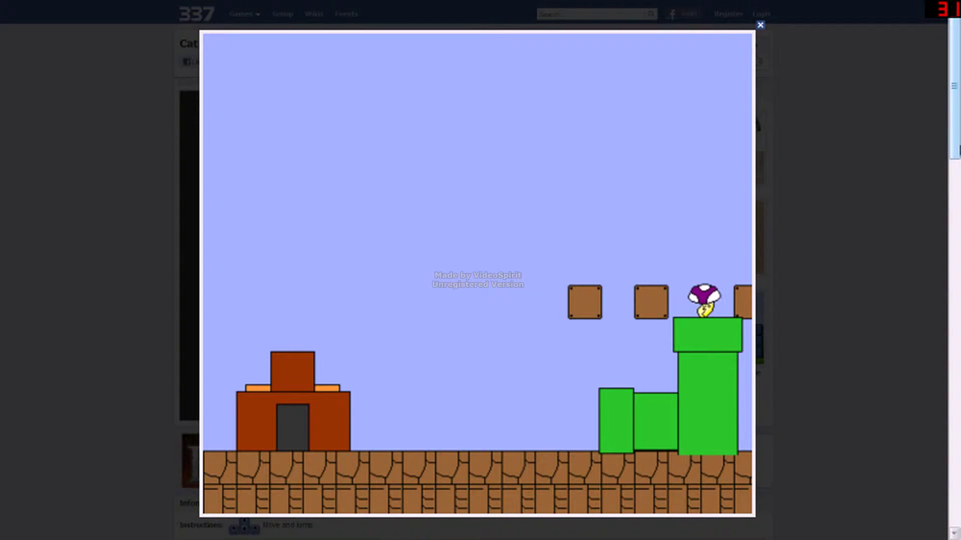
{"action": "scroll", "coordinate": [958, 148], "scroll_direction": "down", "scroll_amount": 1}
{"action": "scroll", "coordinate": [958, 149], "scroll_direction": "up", "scroll_amount": 1}
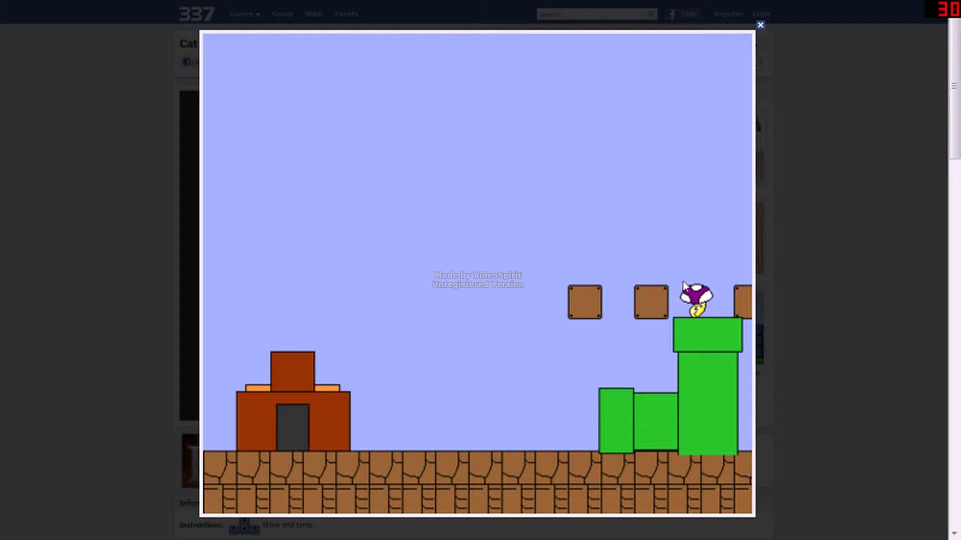
Hop onto the pipe and run right onto the question blocks.
{"action": "key", "text": "Left"}
{"action": "key", "text": "Up"}
{"action": "key", "text": "Right"}
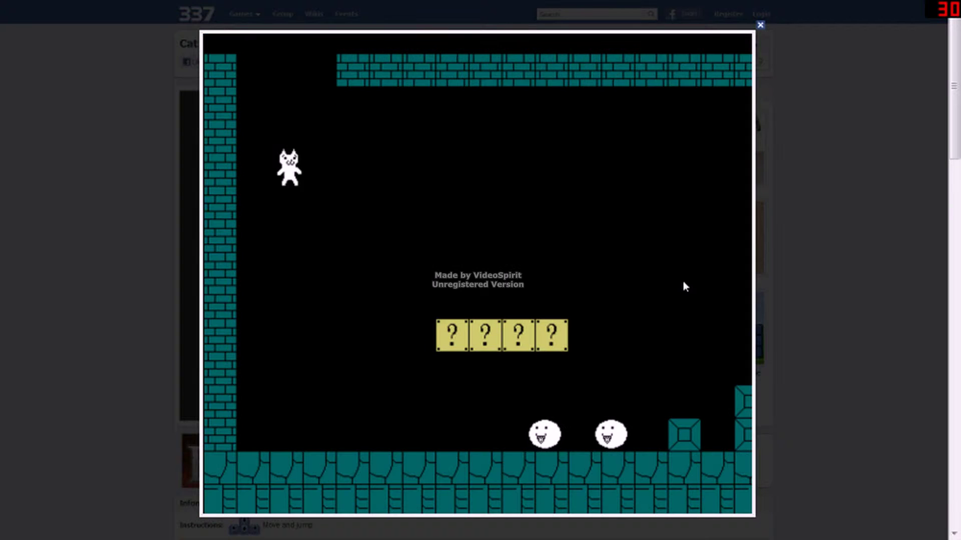
{"action": "key", "text": "Right"}
{"action": "key", "text": "Right"}
{"action": "key", "text": "Up"}
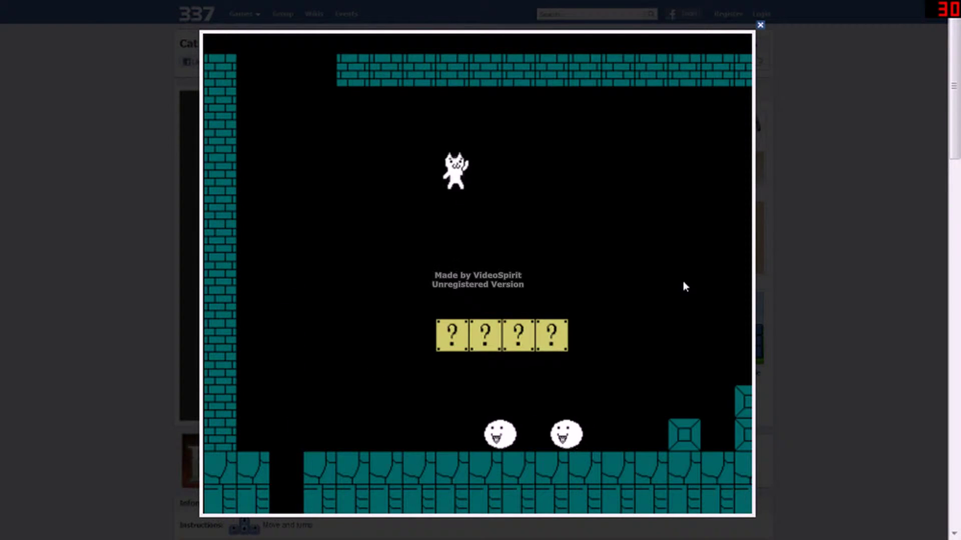
Leap across the pillars, jumping high off the last one.
{"action": "key", "text": "Right"}
{"action": "key", "text": "Up"}
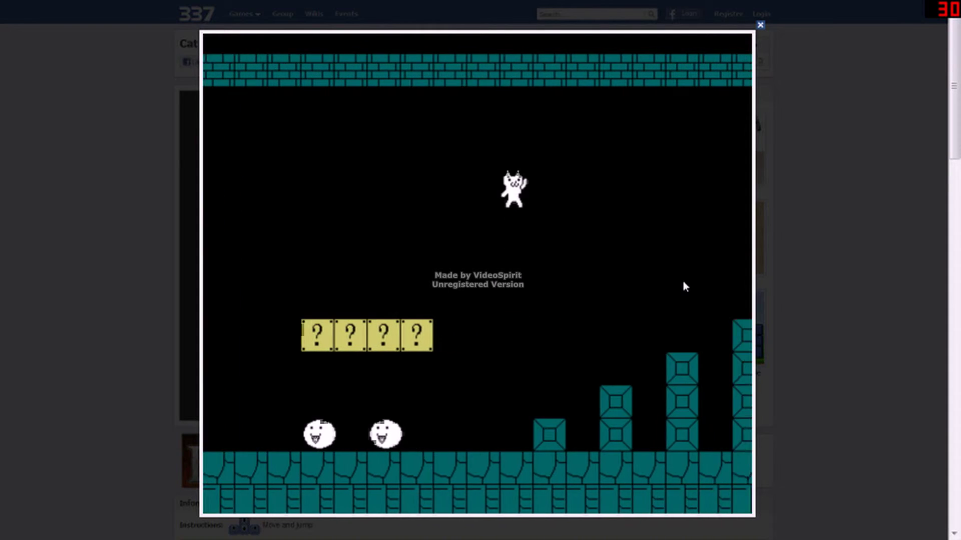
{"action": "key", "text": "Up"}
{"action": "key", "text": "Right"}
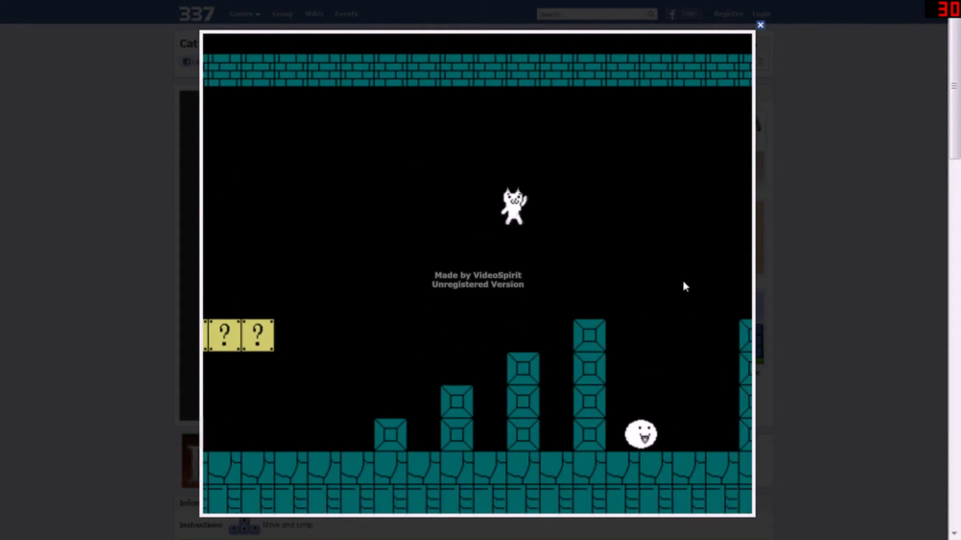
{"action": "key", "text": "Up"}
{"action": "key", "text": "Right"}
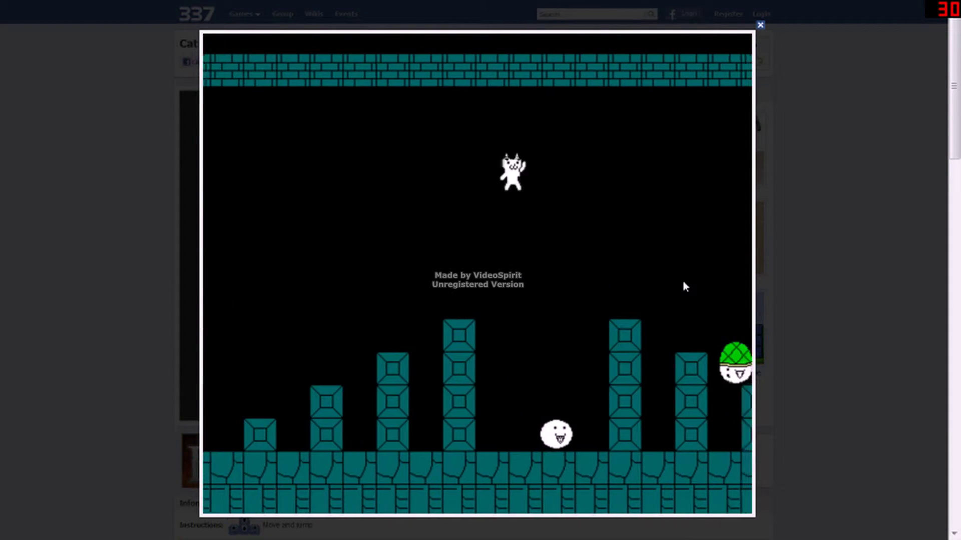
Jump over the white enemies and across the pit.
{"action": "key", "text": "Right"}
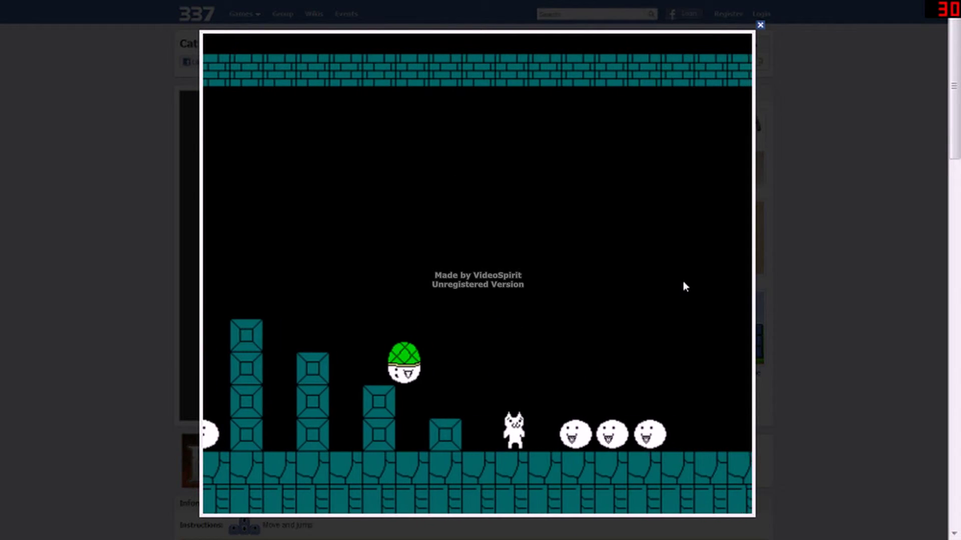
{"action": "key", "text": "Up"}
{"action": "key", "text": "Right"}
{"action": "key", "text": "Up"}
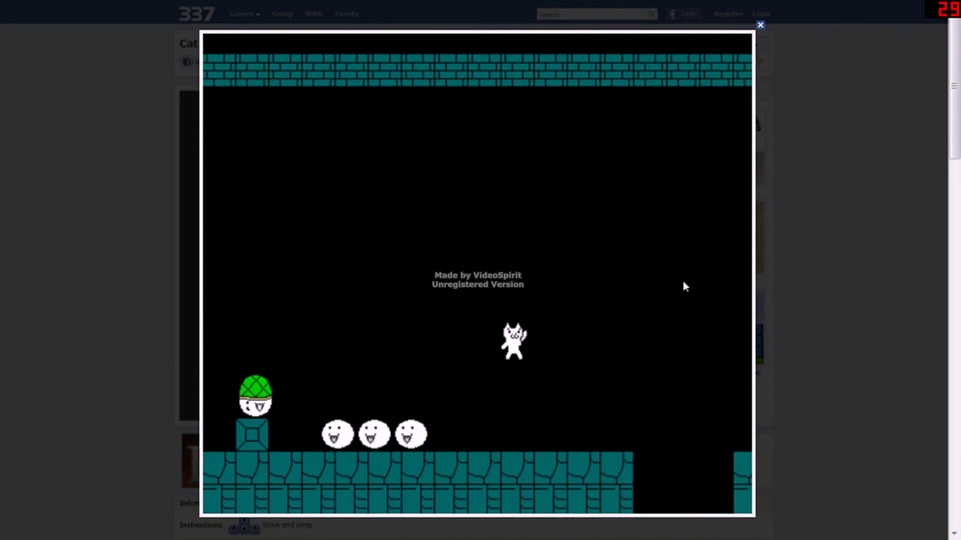
{"action": "key", "text": "Right"}
{"action": "key", "text": "Up"}
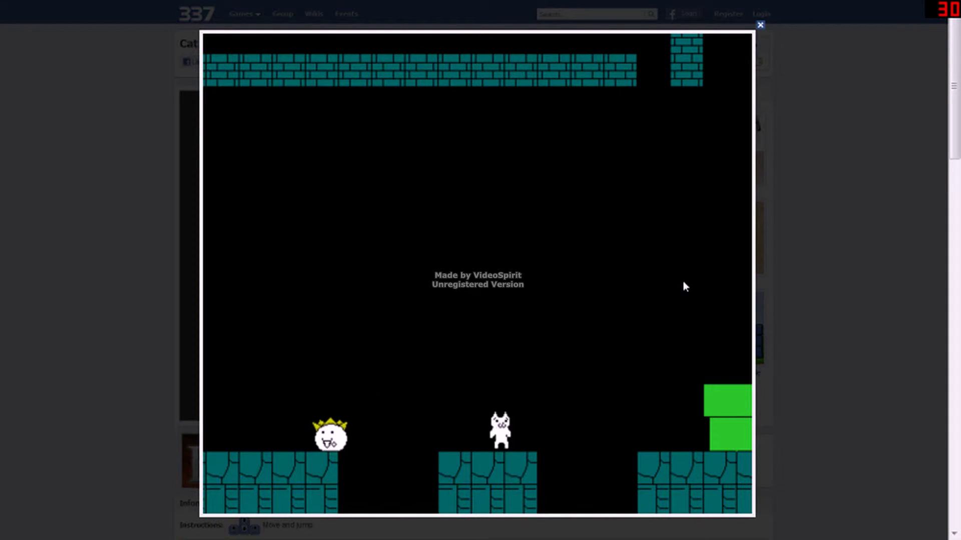
Jump ahead to the pipe and back away from the big enemy cat.
{"action": "key", "text": "Right"}
{"action": "key", "text": "Up"}
{"action": "key", "text": "Left"}
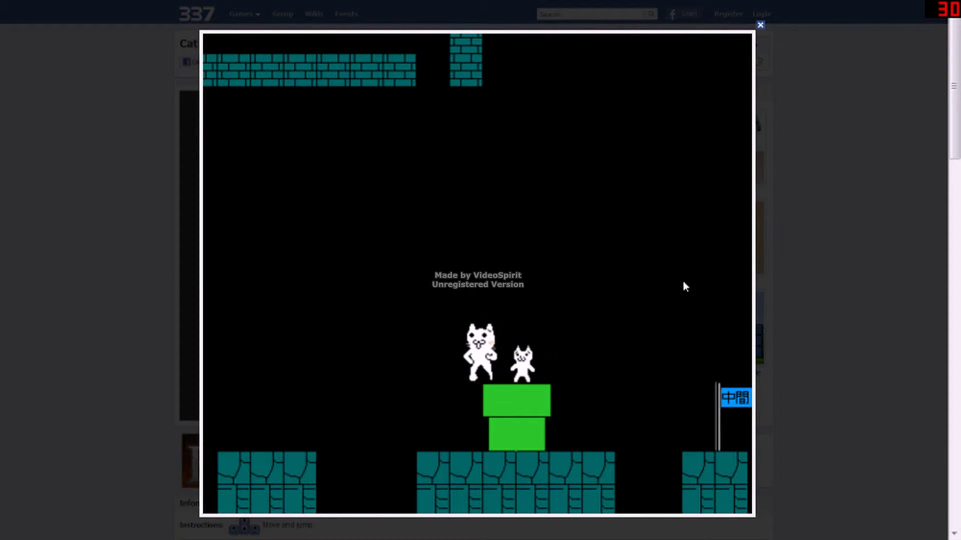
{"action": "key", "text": "Left"}
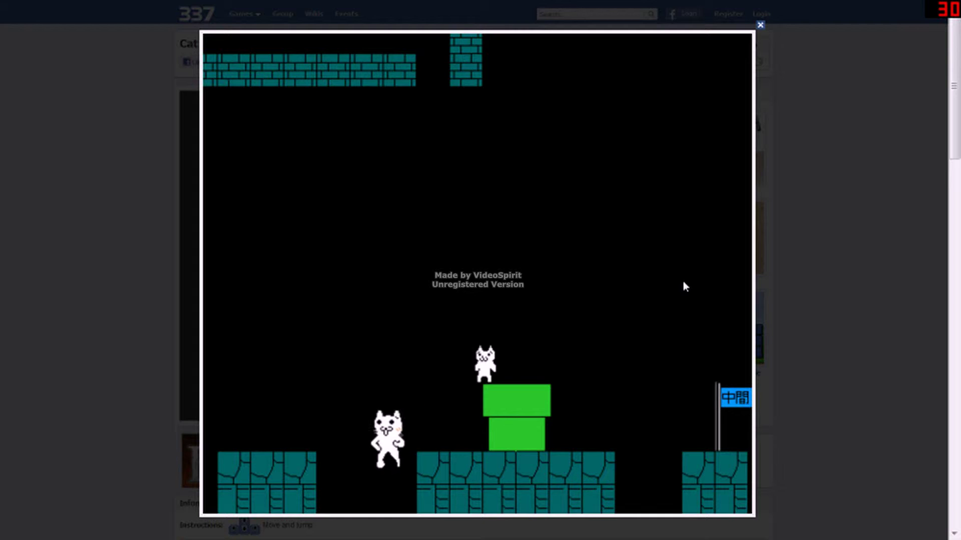
Hop across the platforms onto the brown brick row.
{"action": "key", "text": "Right"}
{"action": "key", "text": "Up"}
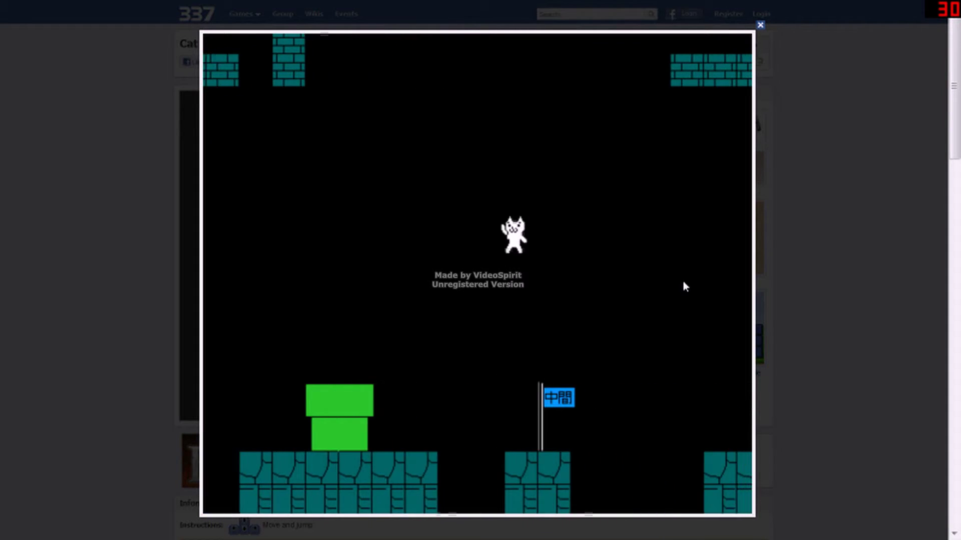
{"action": "key", "text": "Right"}
{"action": "key", "text": "Up"}
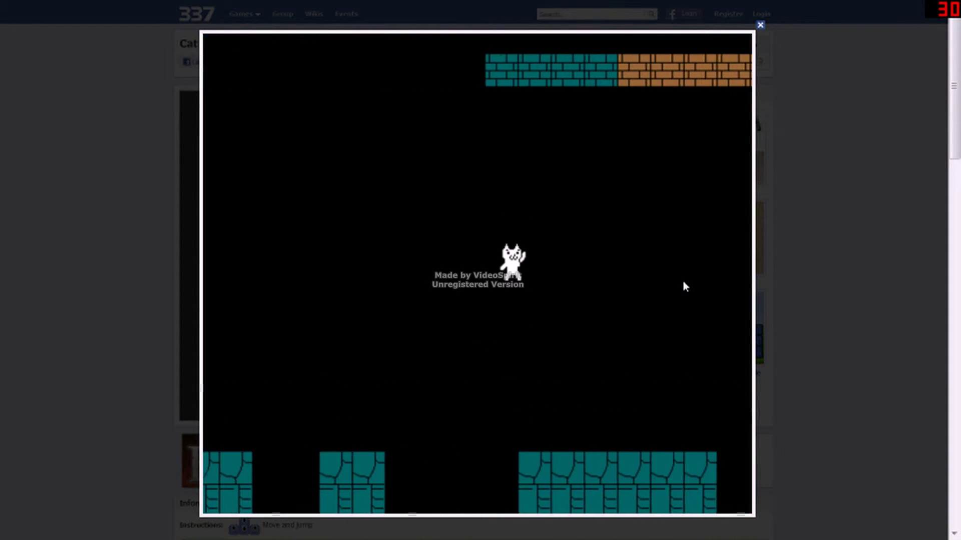
{"action": "key", "text": "Up"}
{"action": "key", "text": "Right"}
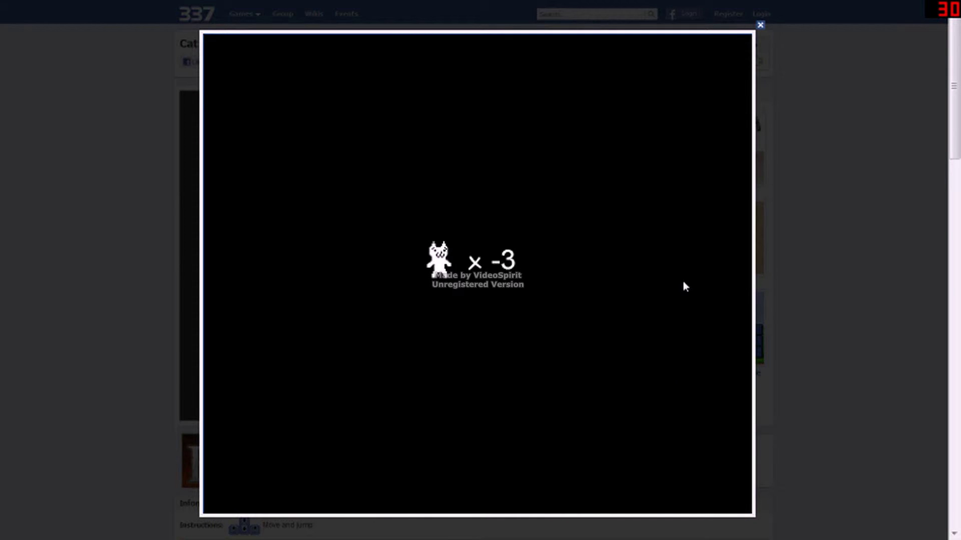
Run right from the checkpoint flag, jumping the gap toward the staircase.
{"action": "key", "text": "Right"}
{"action": "key", "text": "Up"}
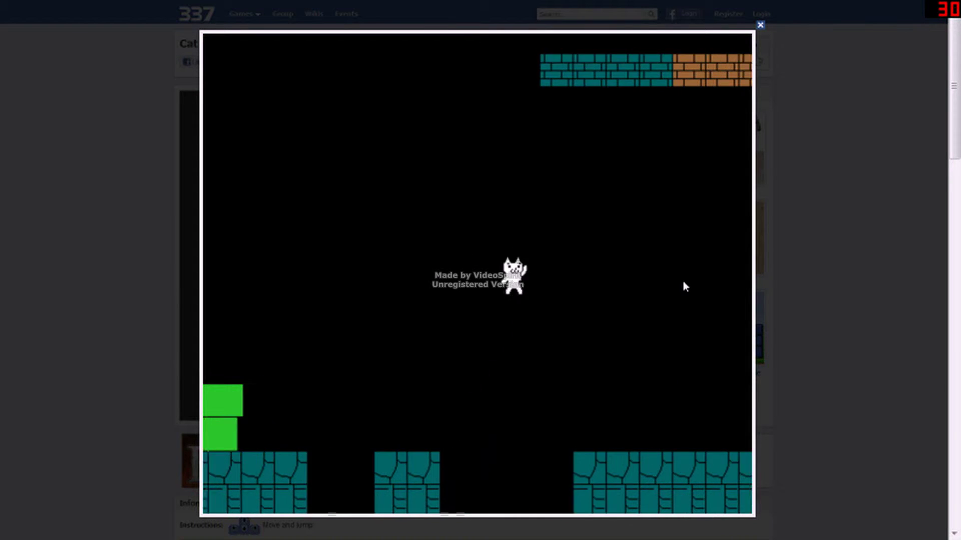
{"action": "key", "text": "Up"}
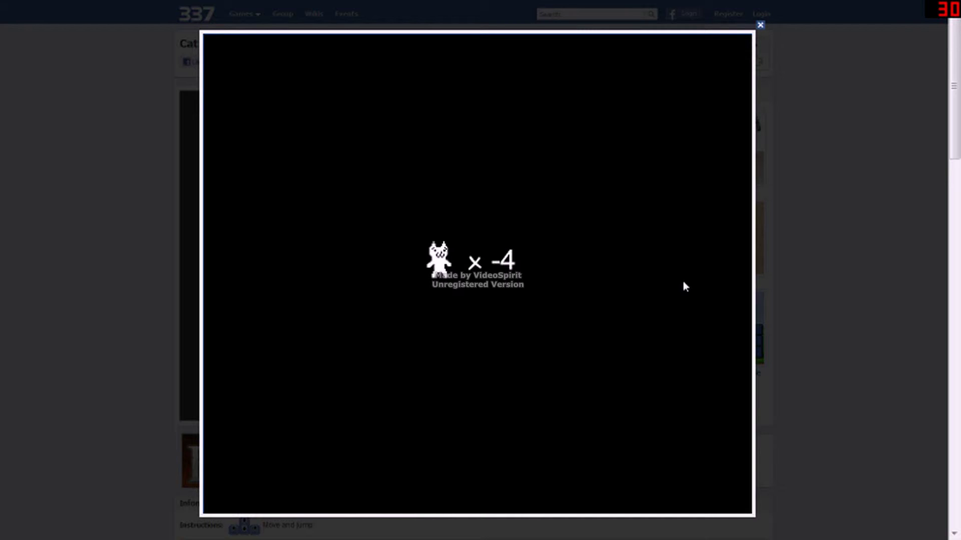
{"action": "key", "text": "Right"}
{"action": "key", "text": "Up"}
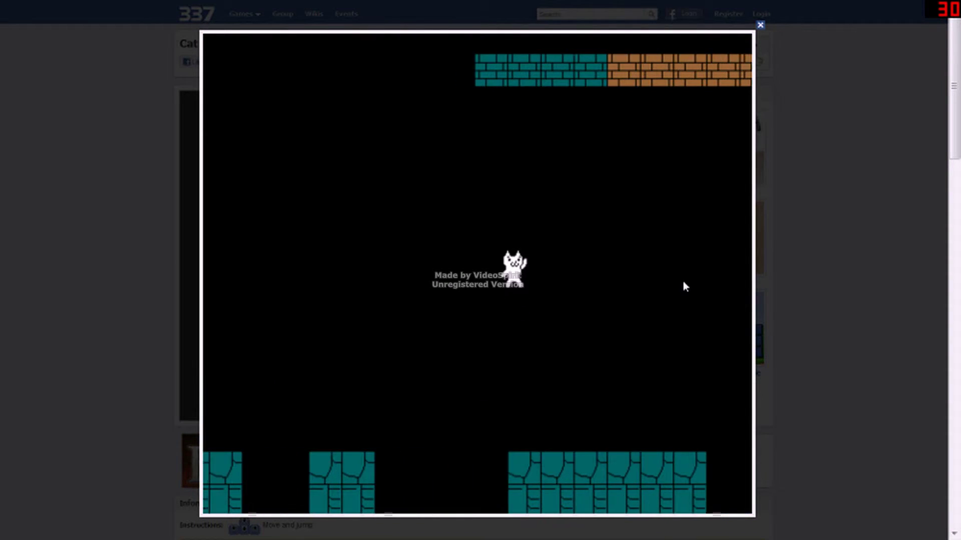
{"action": "key", "text": "Right"}
{"action": "key", "text": "Up"}
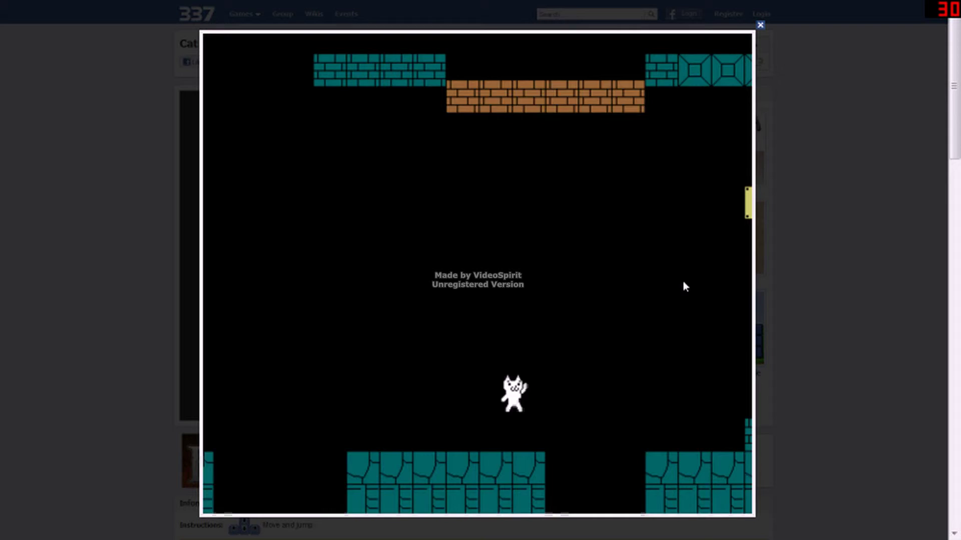
Jump into the first question blocks, stepping left to stay clear of the star.
{"action": "key", "text": "Right"}
{"action": "key", "text": "Up"}
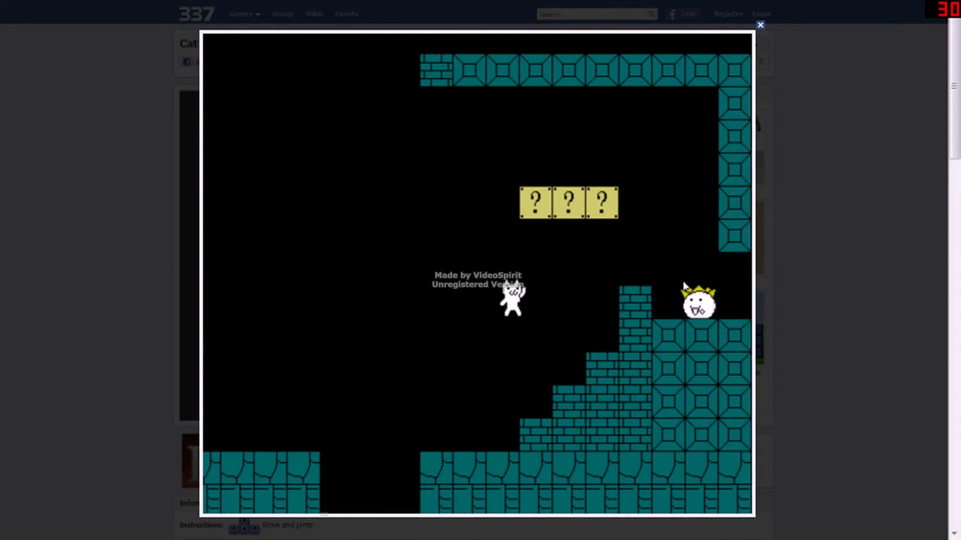
{"action": "key", "text": "Up"}
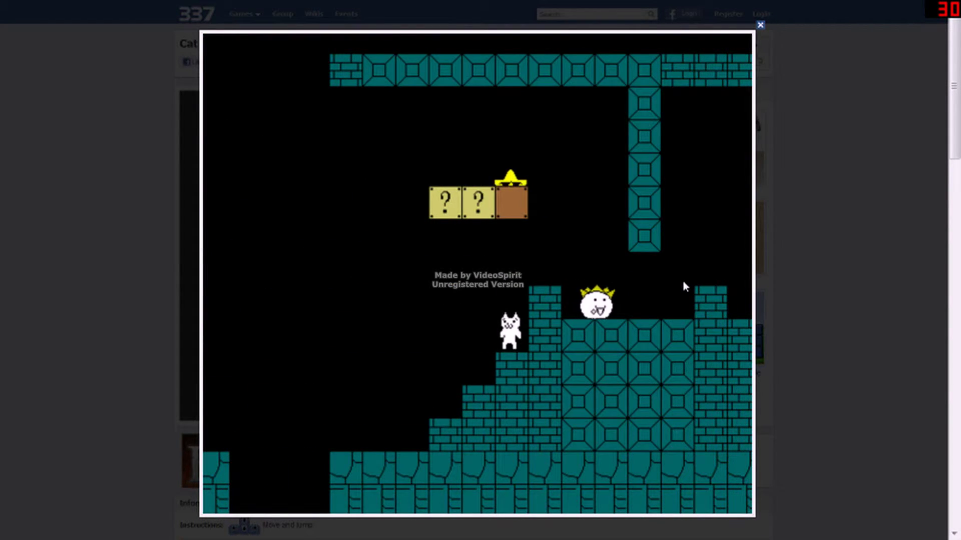
{"action": "key", "text": "Left"}
{"action": "key", "text": "Up"}
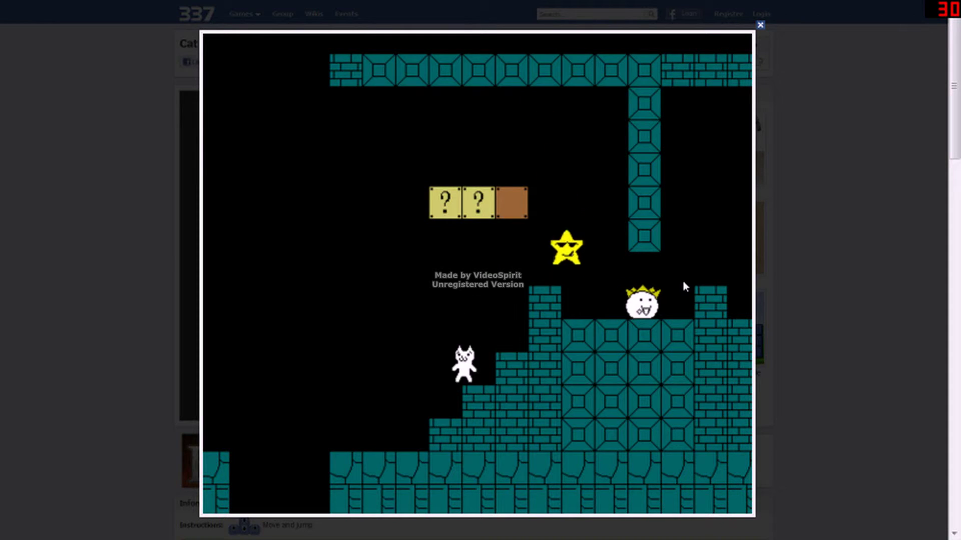
{"action": "key", "text": "Up"}
{"action": "key", "text": "Right"}
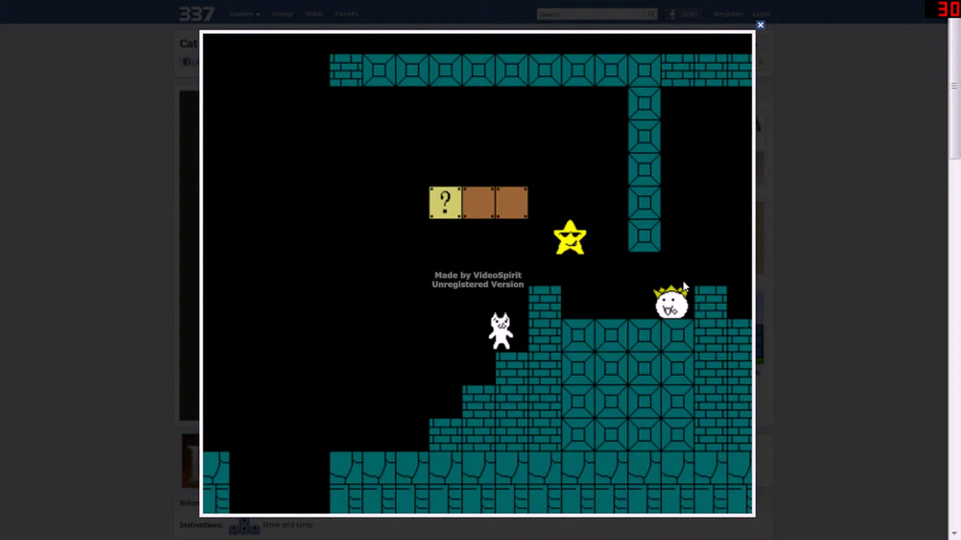
Hit the last ? block to release the mushroom.
{"action": "key", "text": "Up"}
{"action": "key", "text": "Left"}
{"action": "key", "text": "Up"}
{"action": "key", "text": "Right"}
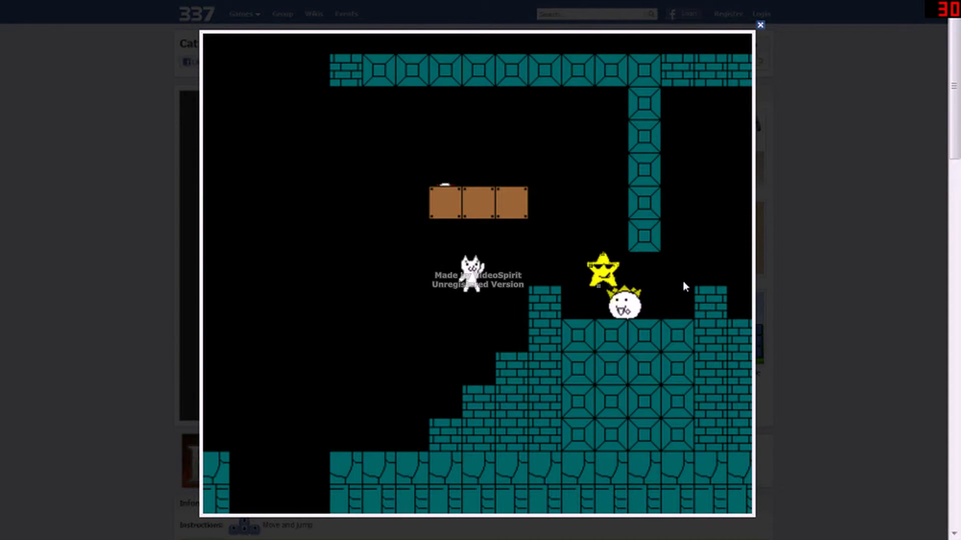
{"action": "key", "text": "Left"}
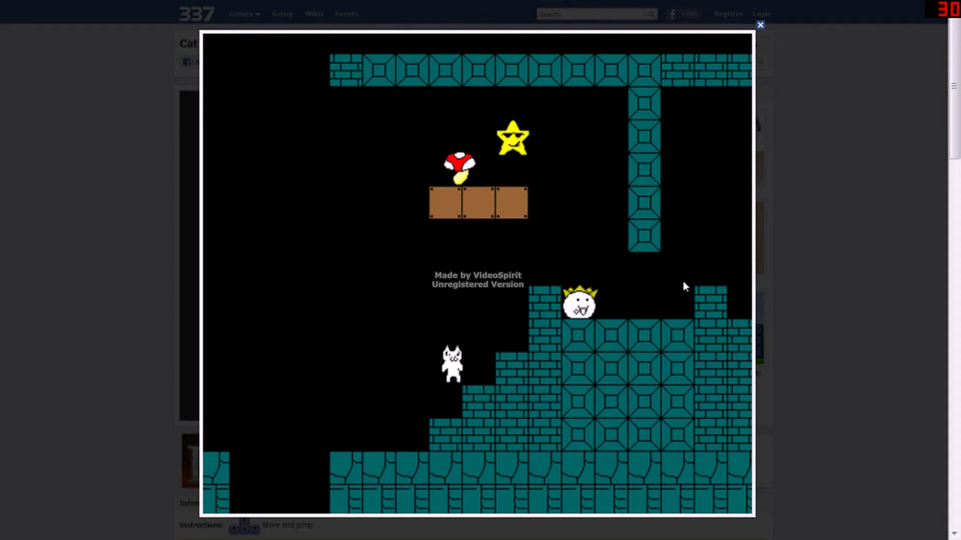
Climb the brick stairs, run past the checkpoint flag and drop into the pit.
{"action": "key", "text": "Up"}
{"action": "key", "text": "Right"}
{"action": "key", "text": "Right"}
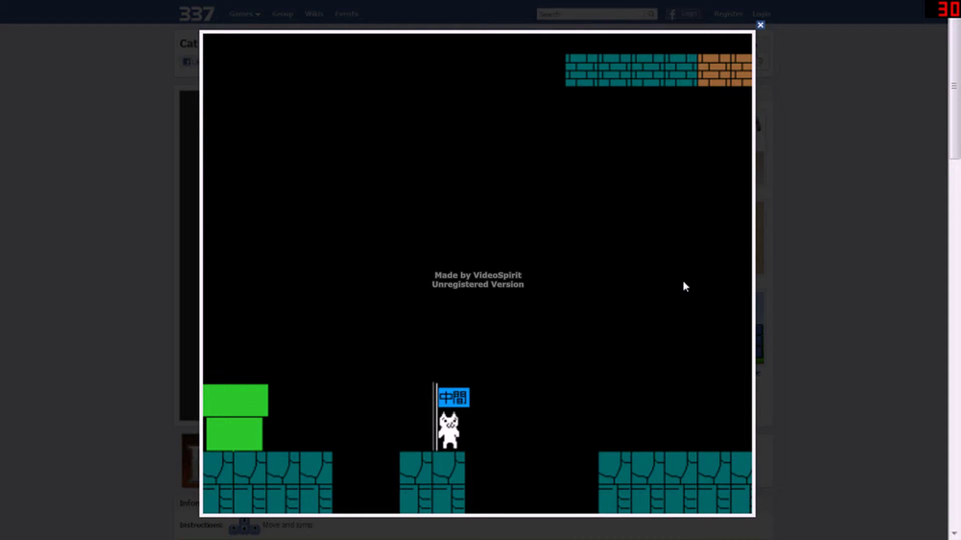
{"action": "key", "text": "Right"}
{"action": "key", "text": "Up"}
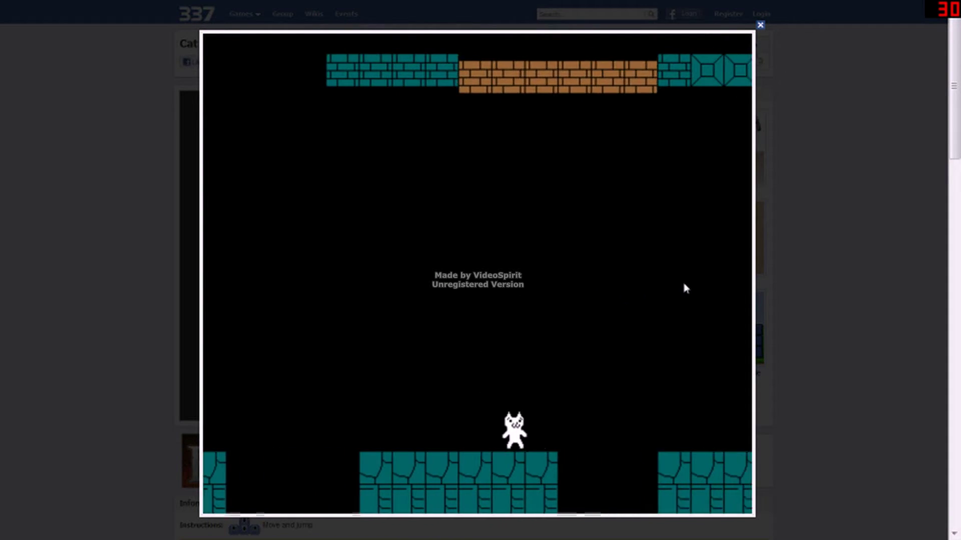
{"action": "key", "text": "Right"}
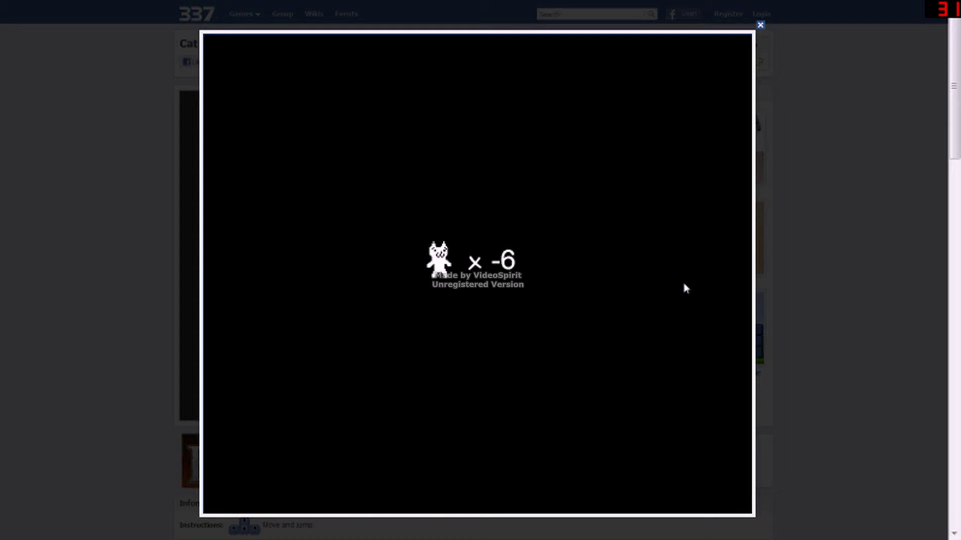
Run right from the checkpoint to stand beneath the ? blocks.
{"action": "key", "text": "Right"}
{"action": "key", "text": "Up"}
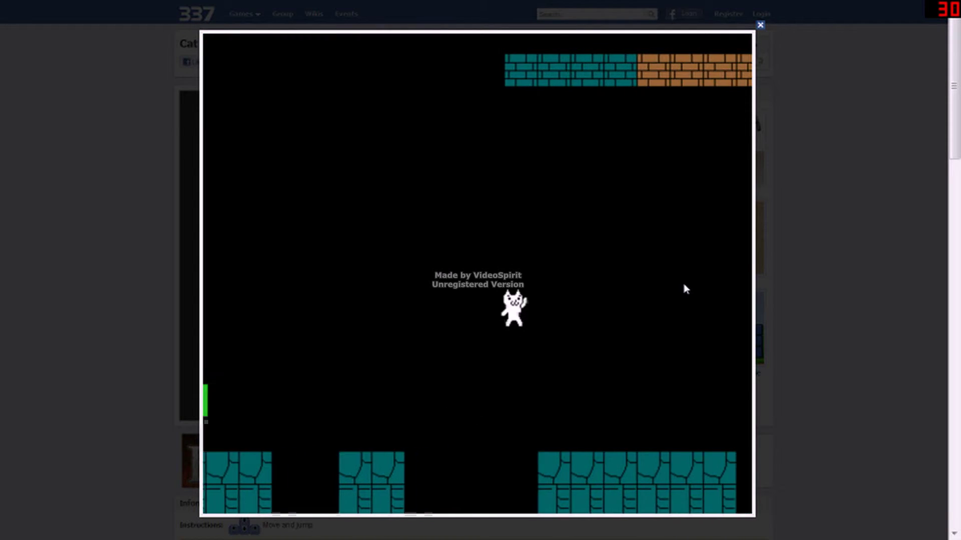
{"action": "key", "text": "Right"}
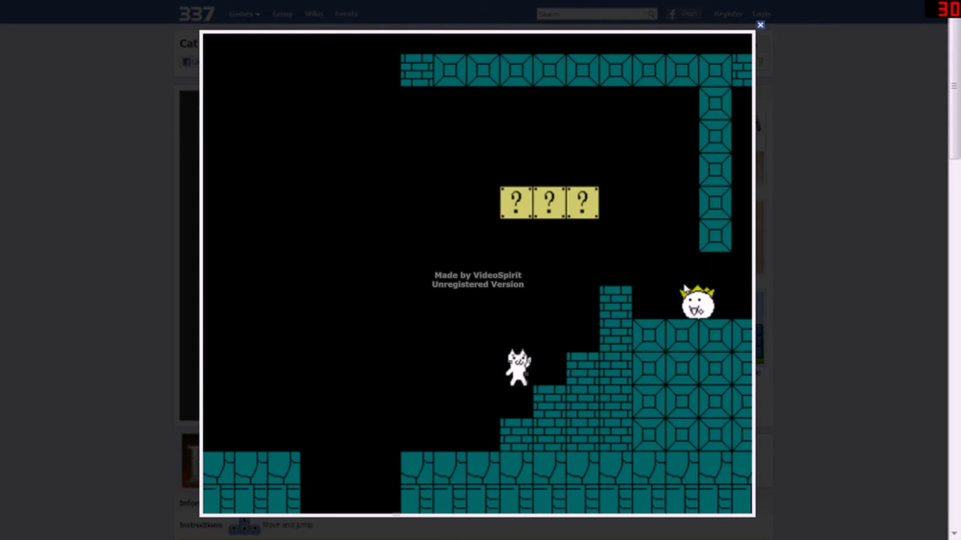
{"action": "key", "text": "Up"}
{"action": "key", "text": "Right"}
Knock open the third ? block, then the first.
{"action": "key", "text": "Up"}
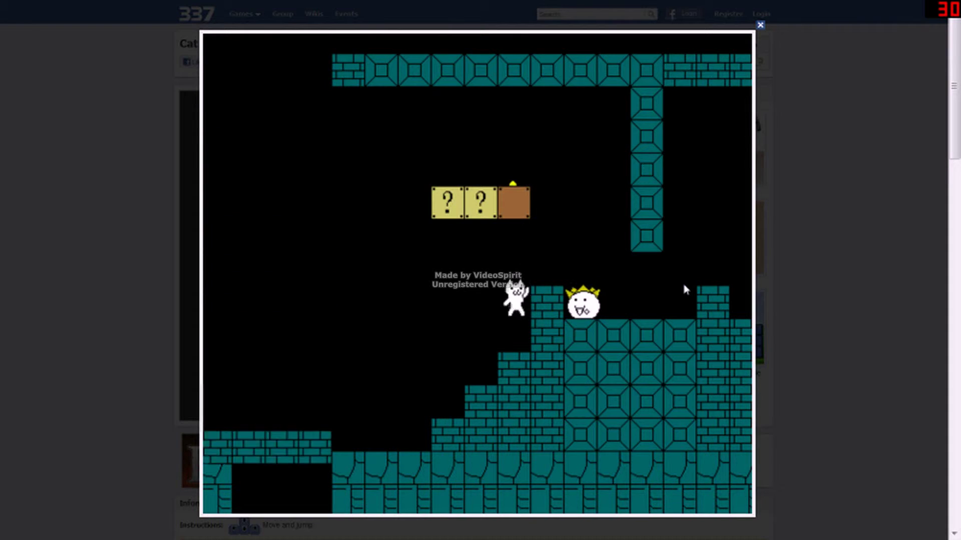
{"action": "key", "text": "Left"}
{"action": "key", "text": "Up"}
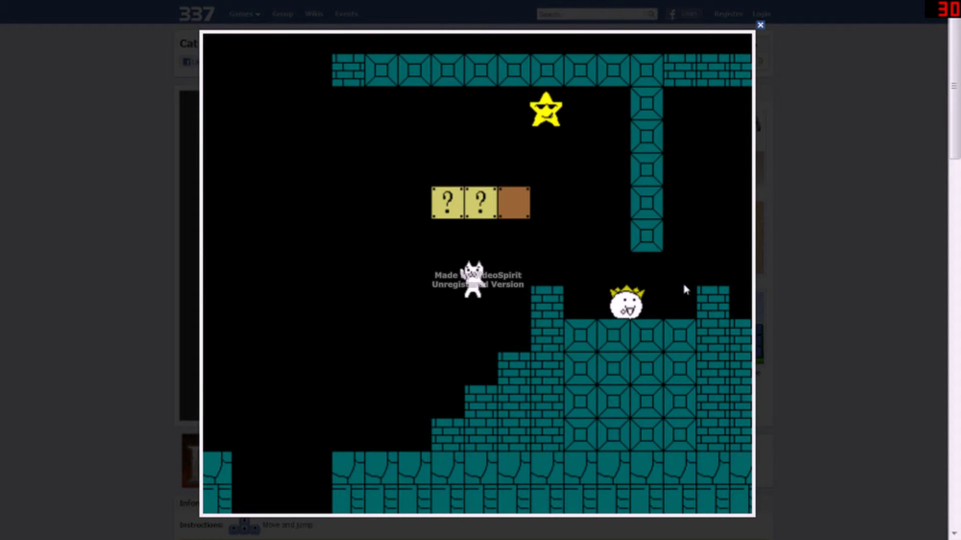
Climb the staircase and jump for the mushroom, losing the life.
{"action": "key", "text": "Right"}
{"action": "key", "text": "Up"}
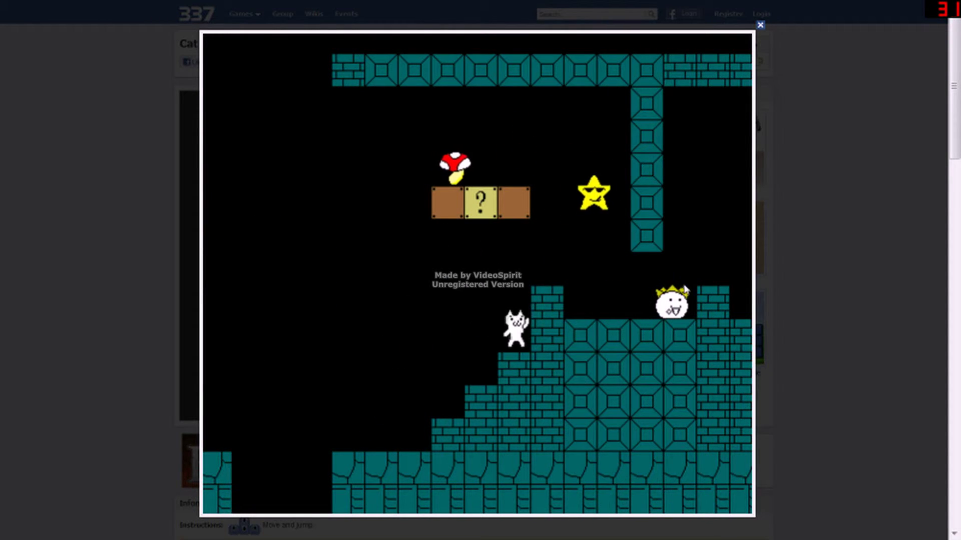
{"action": "key", "text": "Up"}
{"action": "key", "text": "Right"}
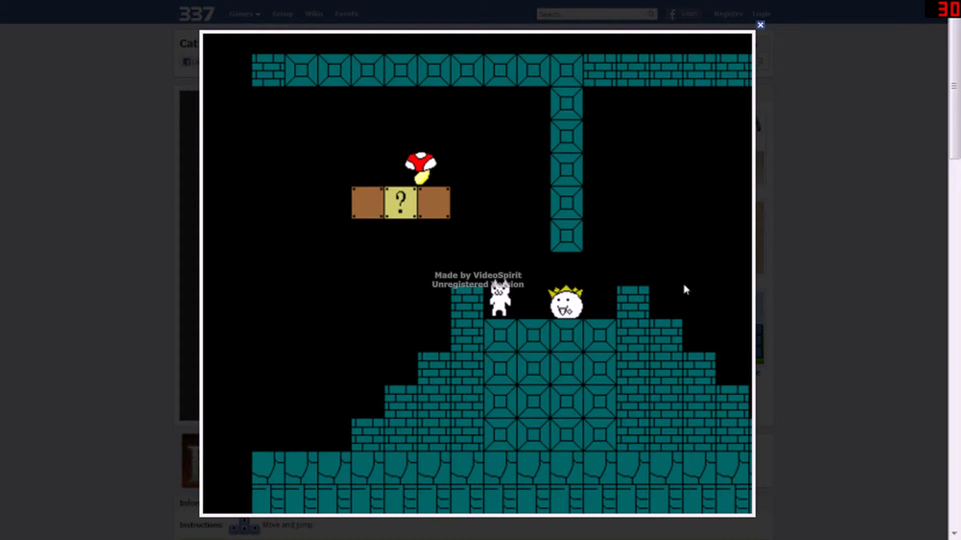
{"action": "key", "text": "Up"}
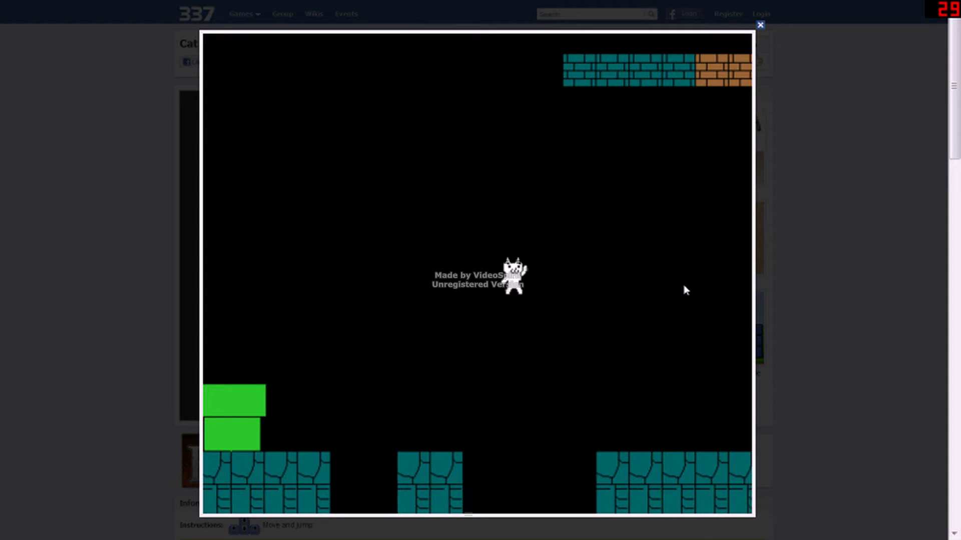
Run up the stairs, release a star from a block and jump the crowned enemy.
{"action": "key", "text": "Right"}
{"action": "key", "text": "Up"}
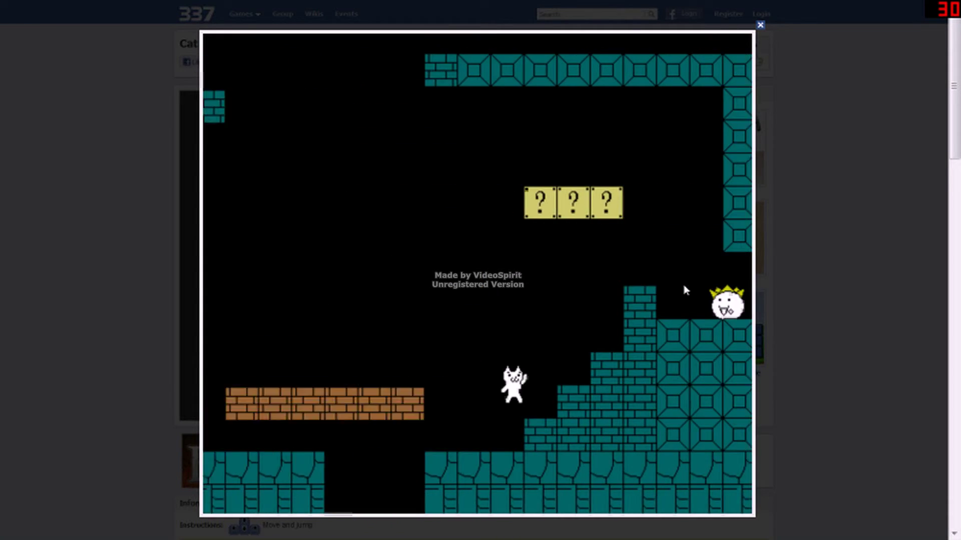
{"action": "key", "text": "Up"}
{"action": "key", "text": "Right"}
{"action": "key", "text": "Up"}
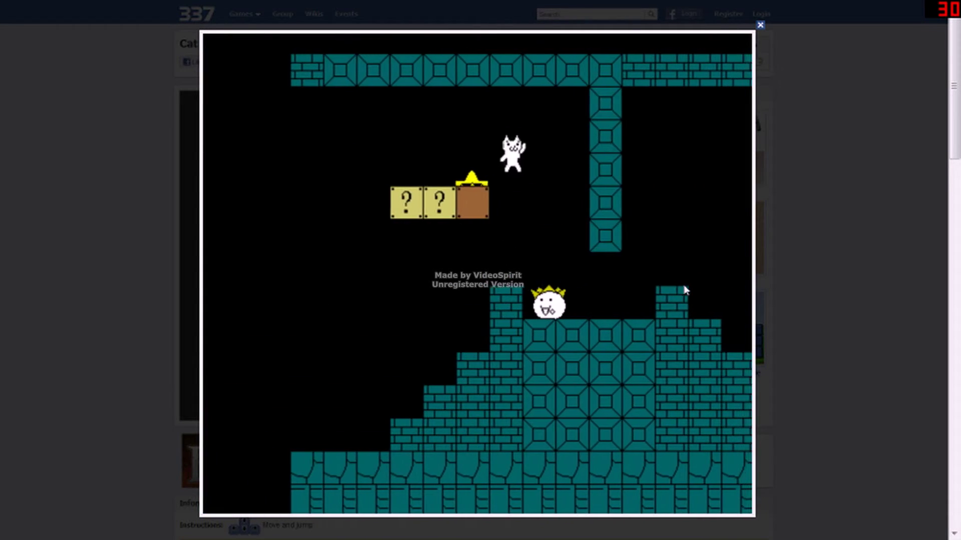
{"action": "key", "text": "Up"}
{"action": "key", "text": "Right"}
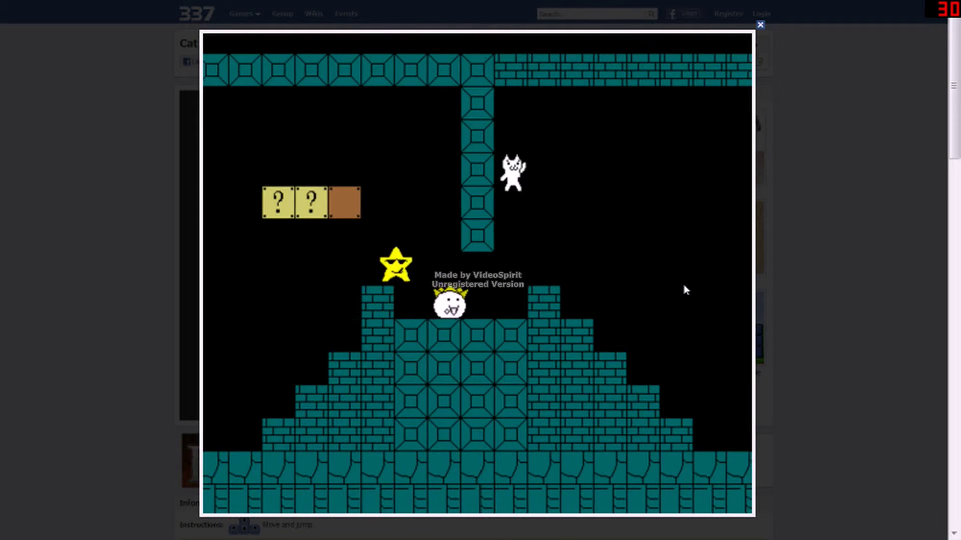
Run past the green ? block and jump over the fireball pipe.
{"action": "key", "text": "Right"}
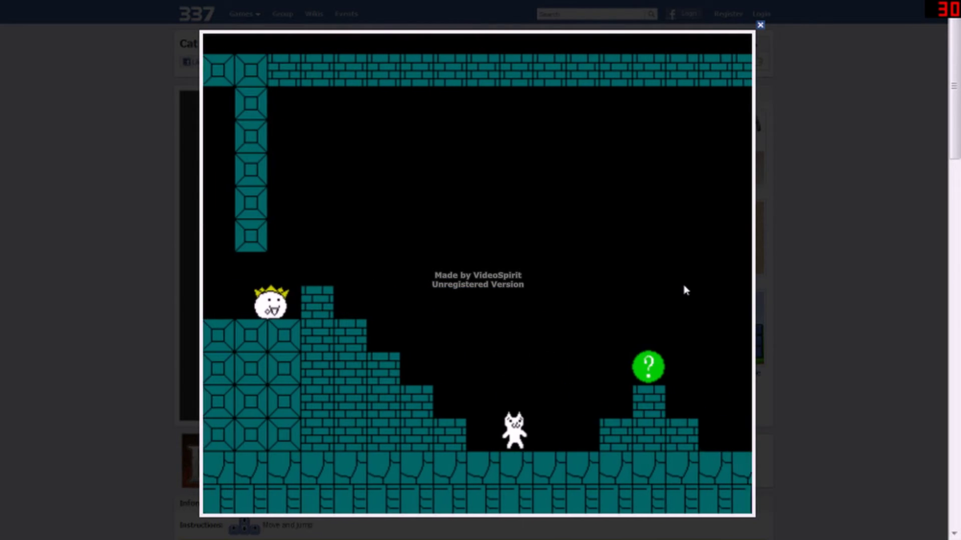
{"action": "key", "text": "Up"}
{"action": "key", "text": "Right"}
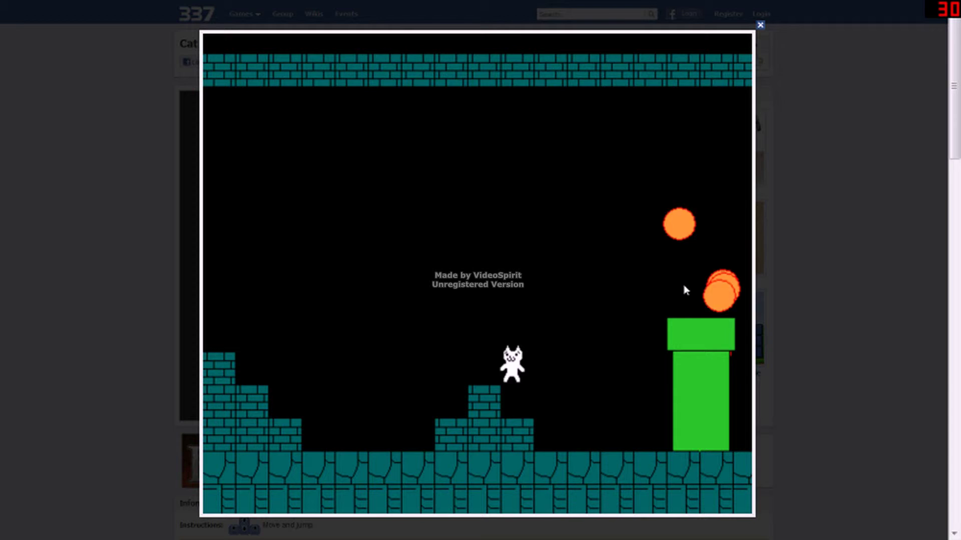
{"action": "key", "text": "Up"}
{"action": "key", "text": "Right"}
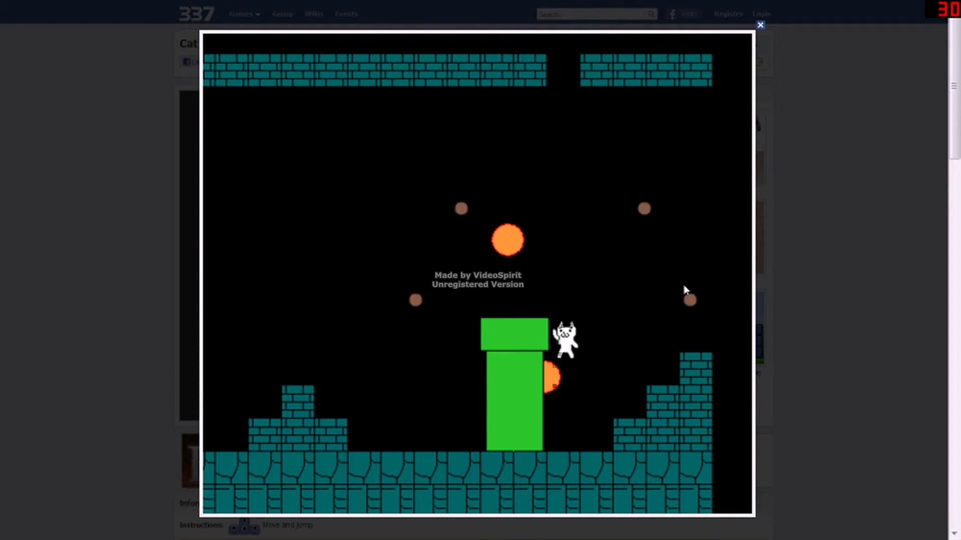
Jump onto the brick stairs, steering left and right in mid-air to land.
{"action": "key", "text": "Right"}
{"action": "key", "text": "Up"}
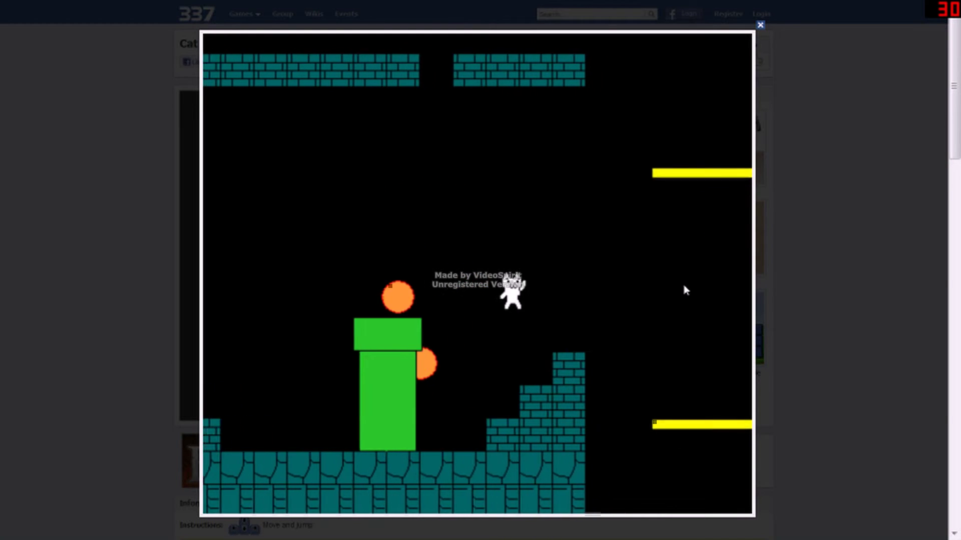
{"action": "key", "text": "Up"}
{"action": "key", "text": "Left"}
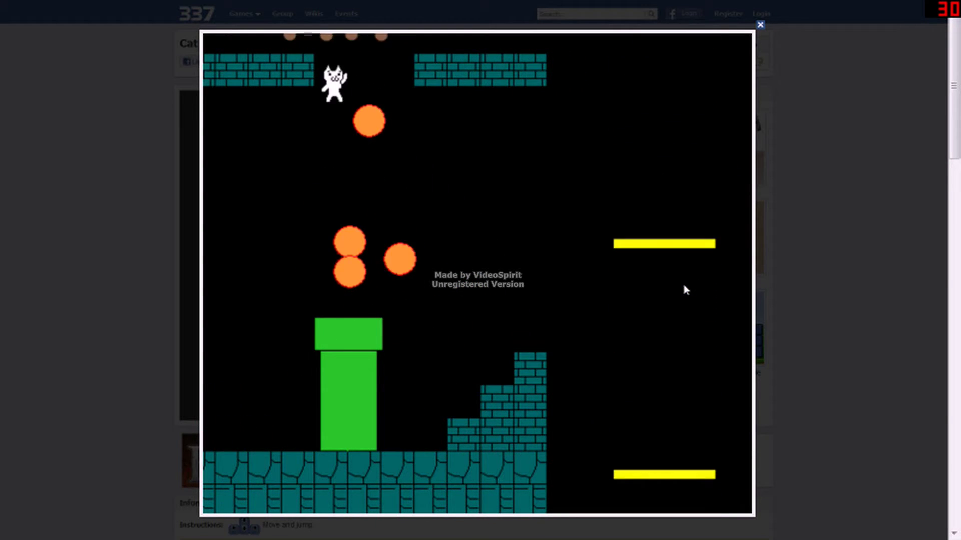
{"action": "key", "text": "Right"}
{"action": "key", "text": "Right"}
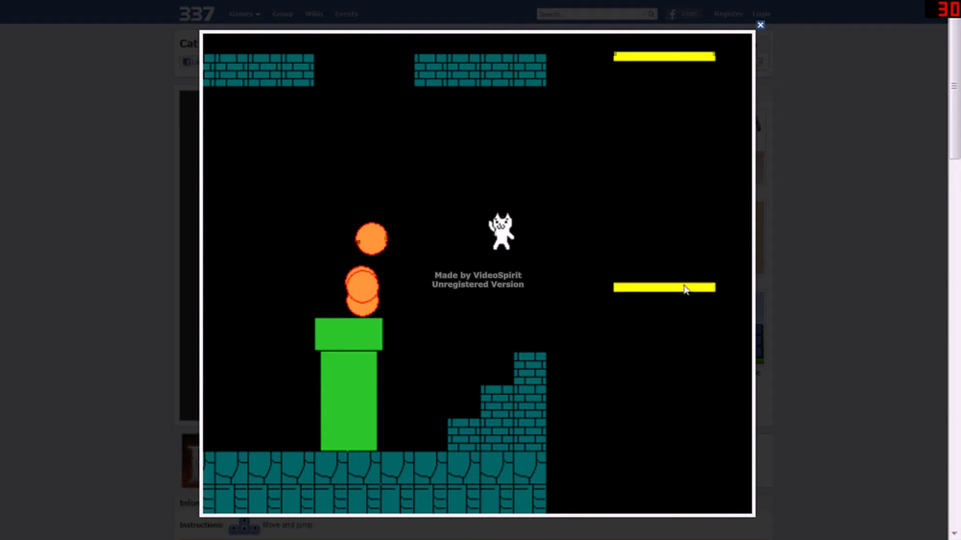
{"action": "key", "text": "Left"}
{"action": "key", "text": "Up"}
{"action": "key", "text": "Right"}
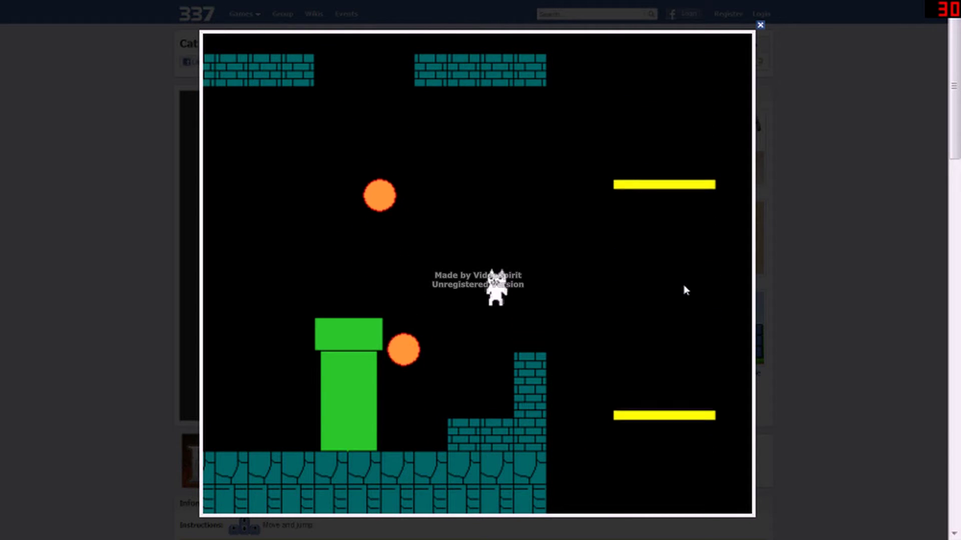
Hop from the brick column across the yellow lifts and fall beside the brick wall.
{"action": "key", "text": "Right"}
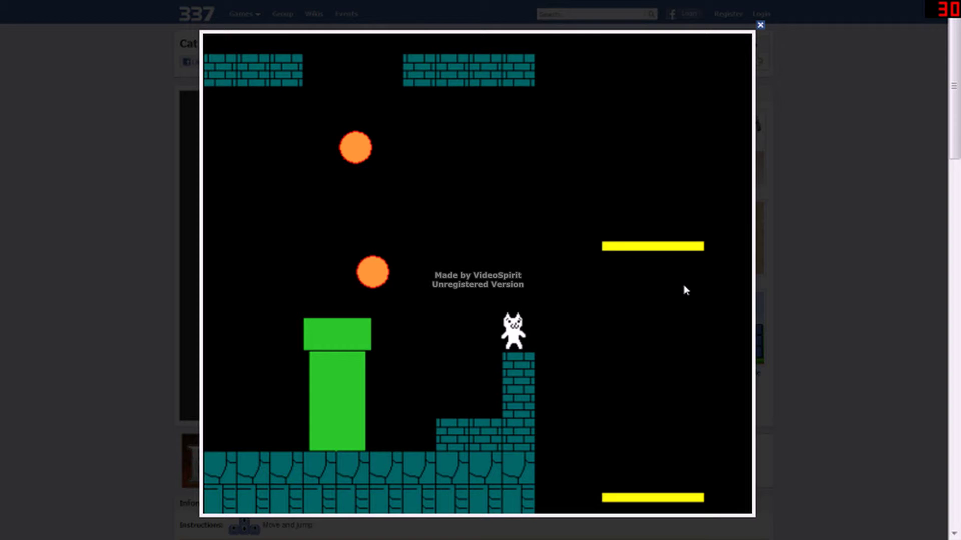
{"action": "key", "text": "Up"}
{"action": "key", "text": "Right"}
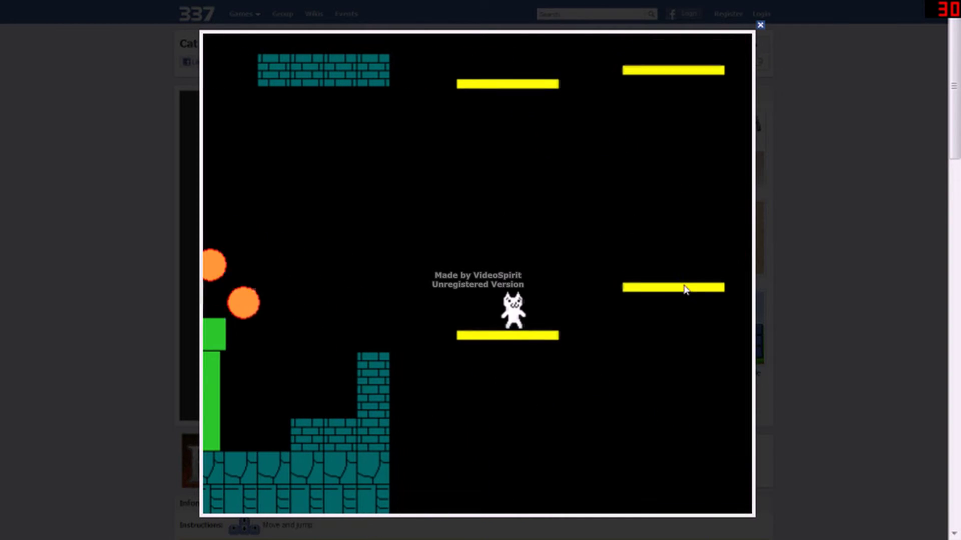
{"action": "key", "text": "Up"}
{"action": "key", "text": "Right"}
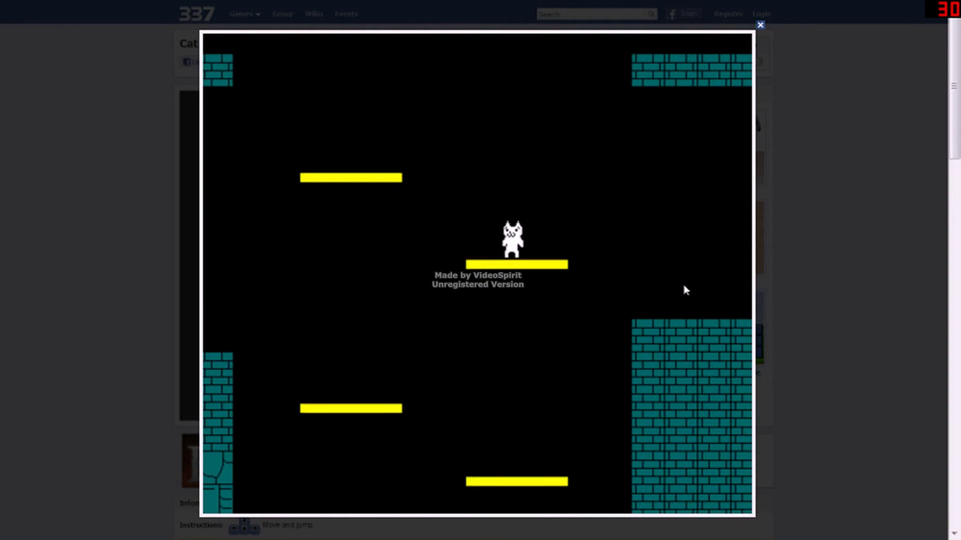
{"action": "key", "text": "Up"}
{"action": "key", "text": "Right"}
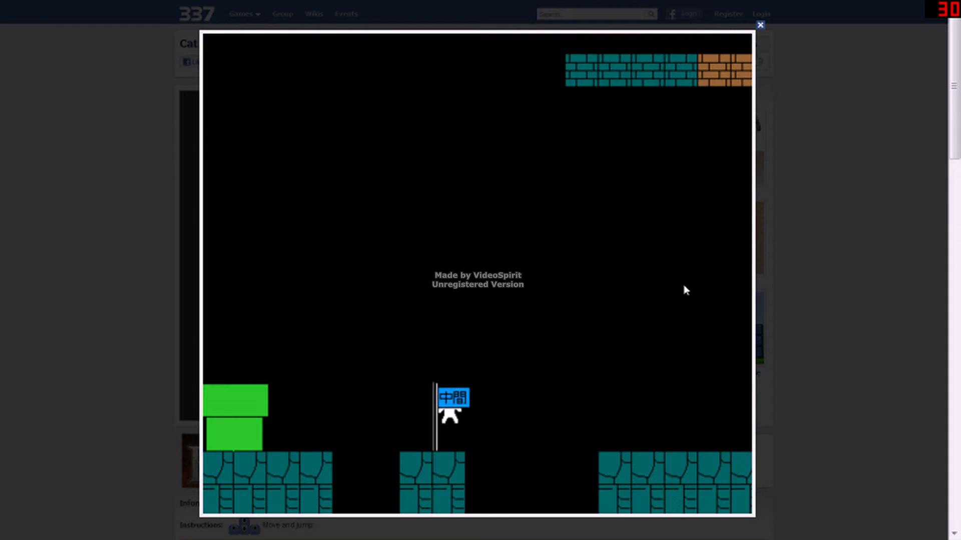
Run from the checkpoint and jump up onto the platform beside the ? blocks.
{"action": "key", "text": "Right"}
{"action": "key", "text": "Up"}
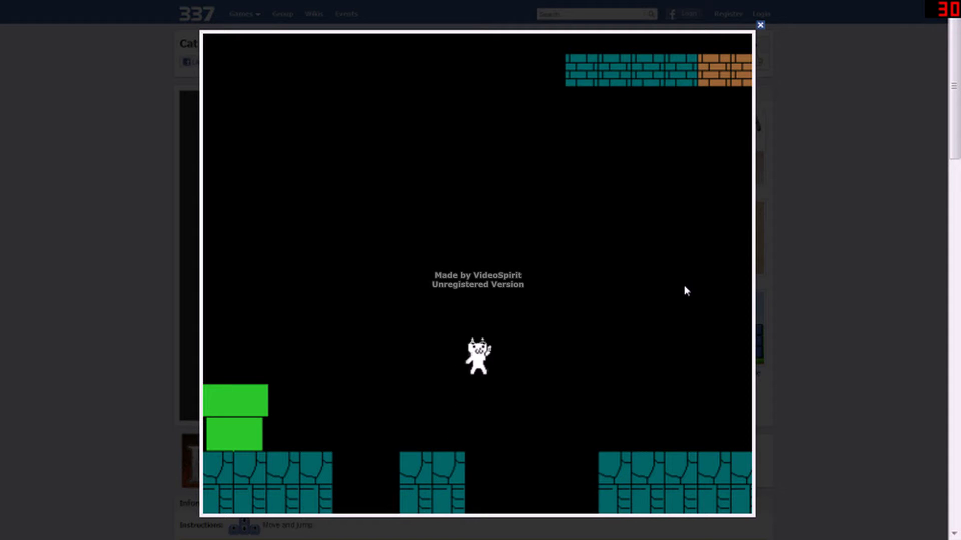
{"action": "key", "text": "Right"}
{"action": "key", "text": "Up"}
{"action": "key", "text": "Up"}
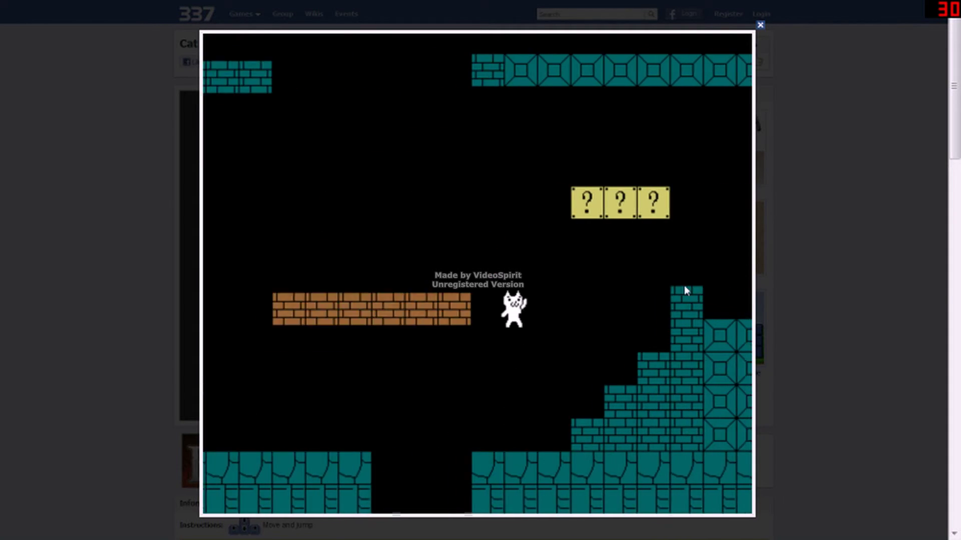
{"action": "key", "text": "Up"}
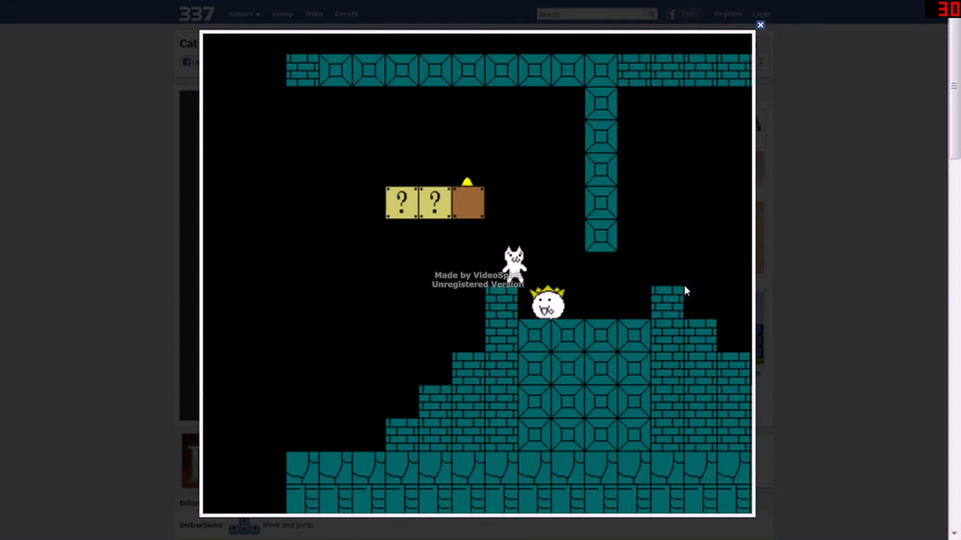
{"action": "key", "text": "Right"}
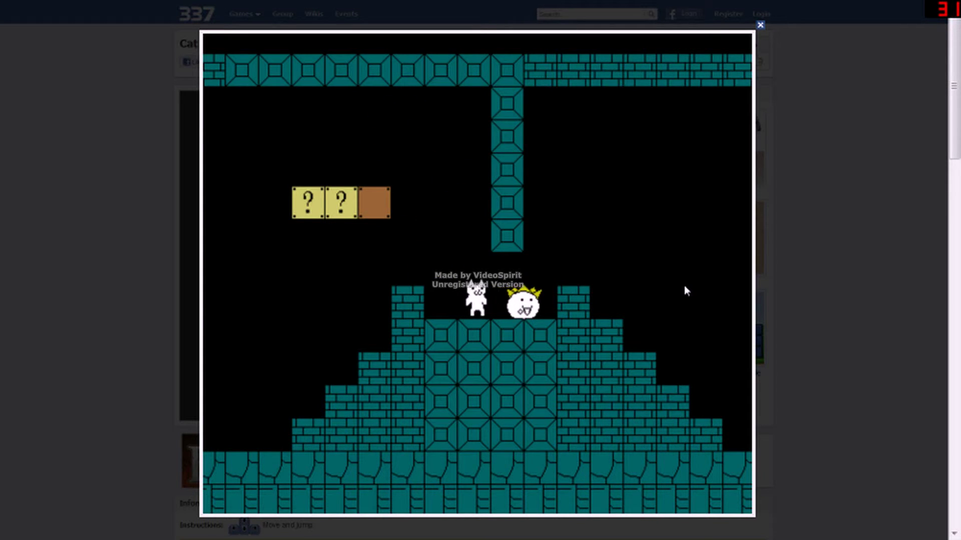
Stomp the crowned enemy, hop onto a pillar and clear the fireball pipe.
{"action": "key", "text": "Up"}
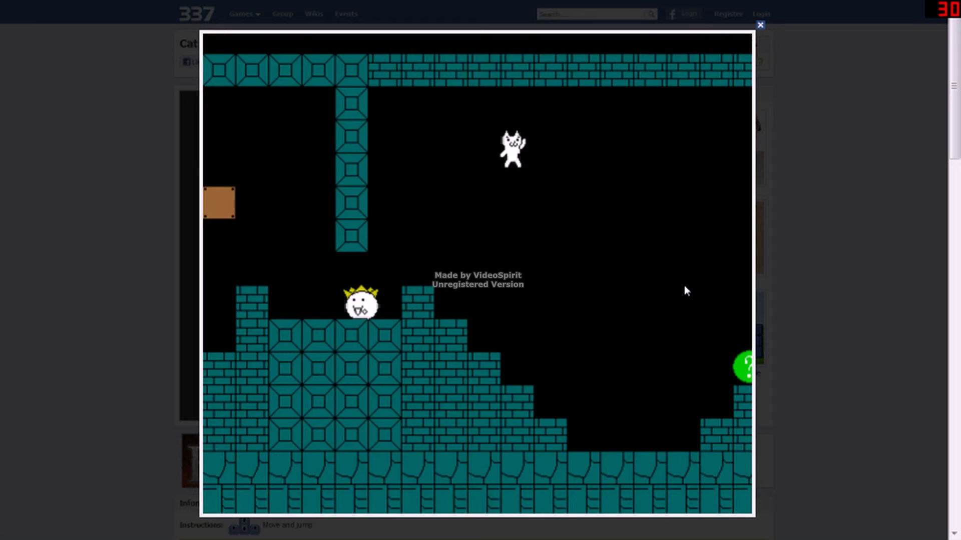
{"action": "key", "text": "Right"}
{"action": "key", "text": "Up"}
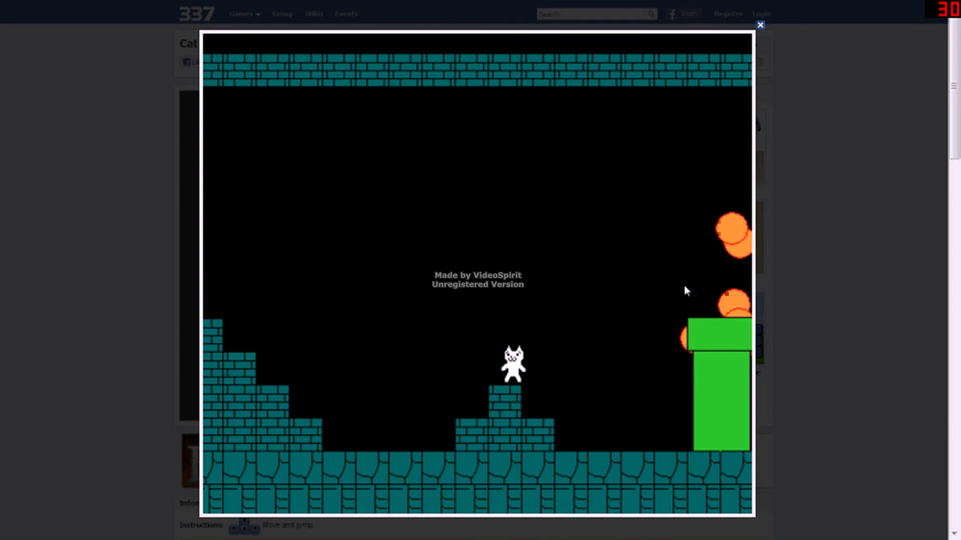
{"action": "key", "text": "Right"}
{"action": "key", "text": "Up"}
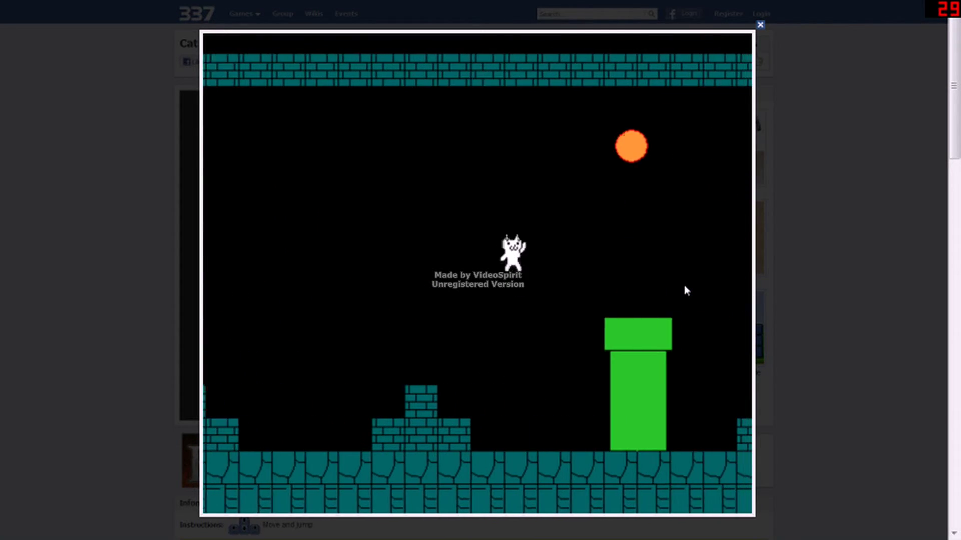
{"action": "key", "text": "Right"}
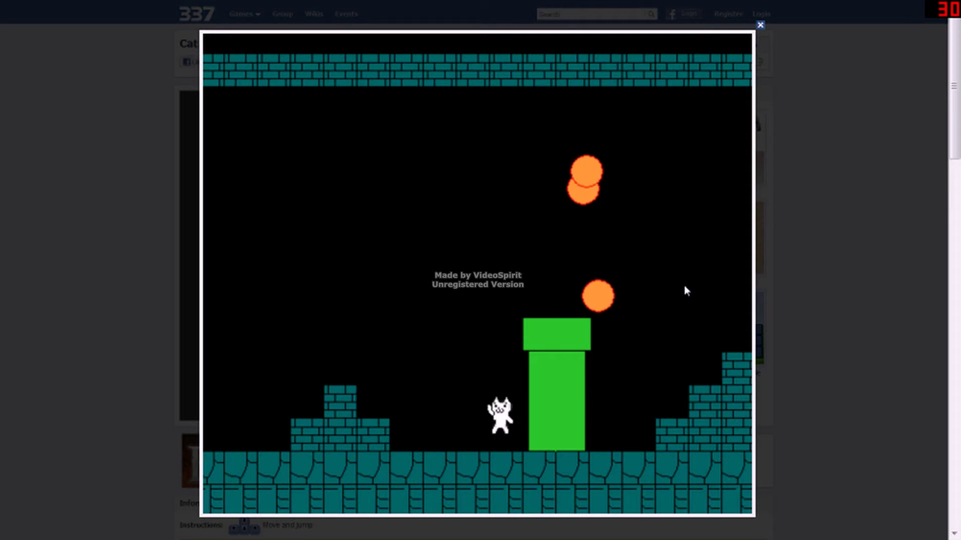
{"action": "key", "text": "Right"}
{"action": "key", "text": "Up"}
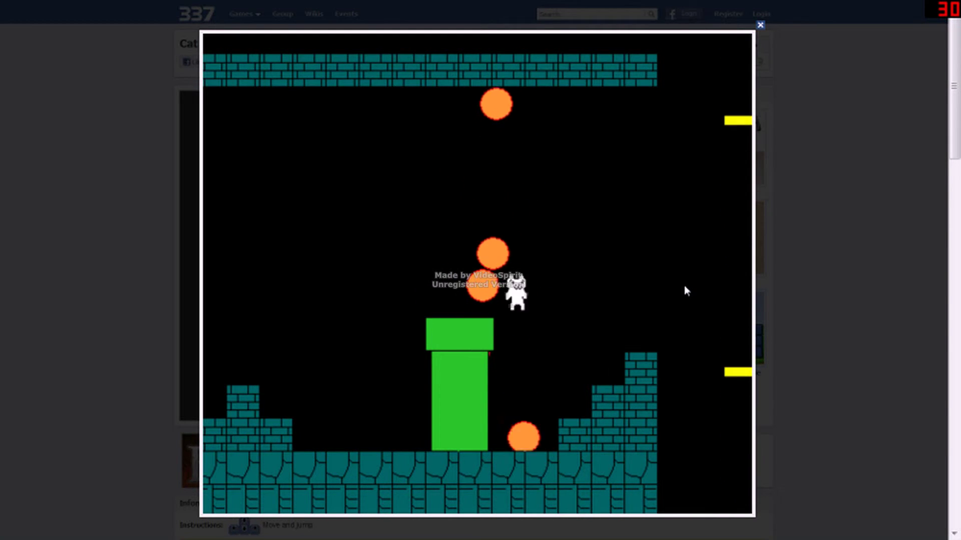
Hop up the stairs onto a yellow lift and leap right toward the wall.
{"action": "key", "text": "Right"}
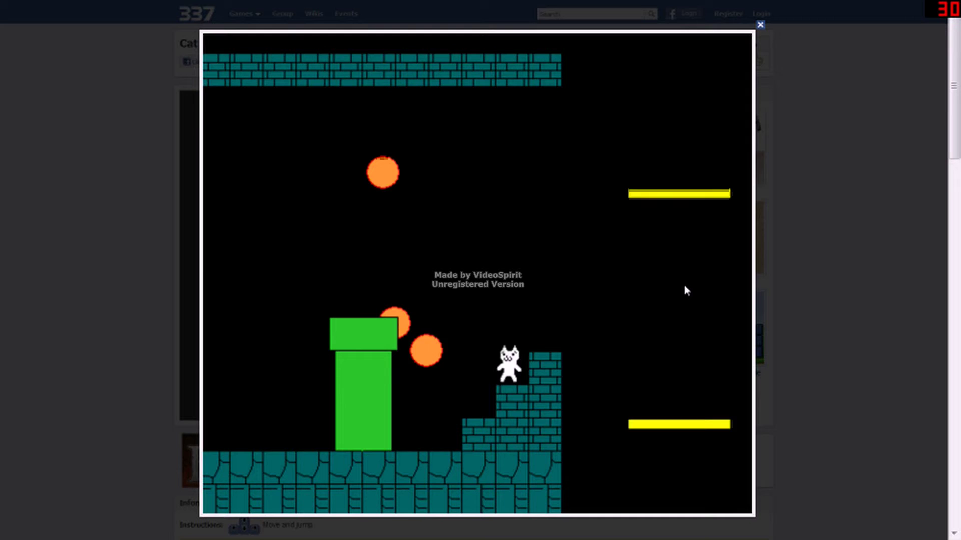
{"action": "key", "text": "Up"}
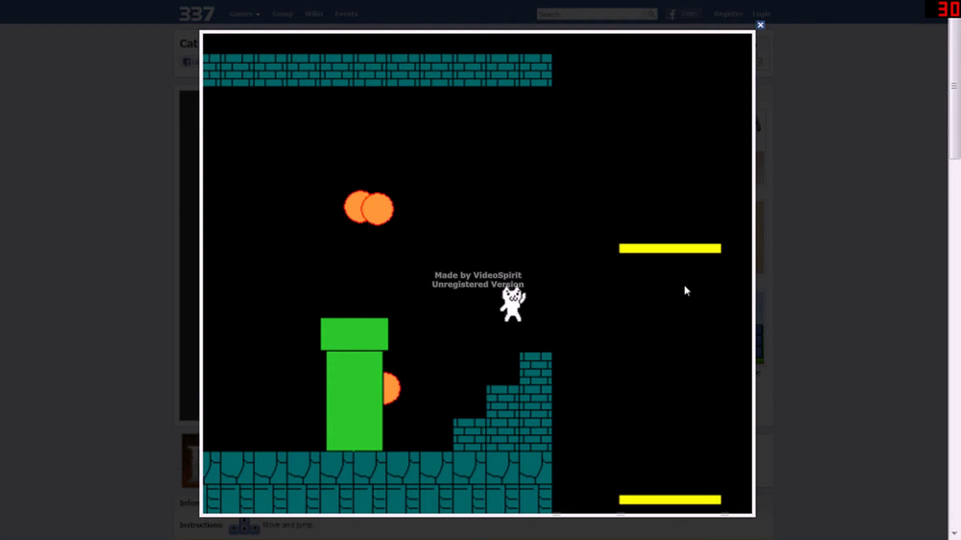
{"action": "key", "text": "Right"}
{"action": "key", "text": "Up"}
{"action": "key", "text": "Right"}
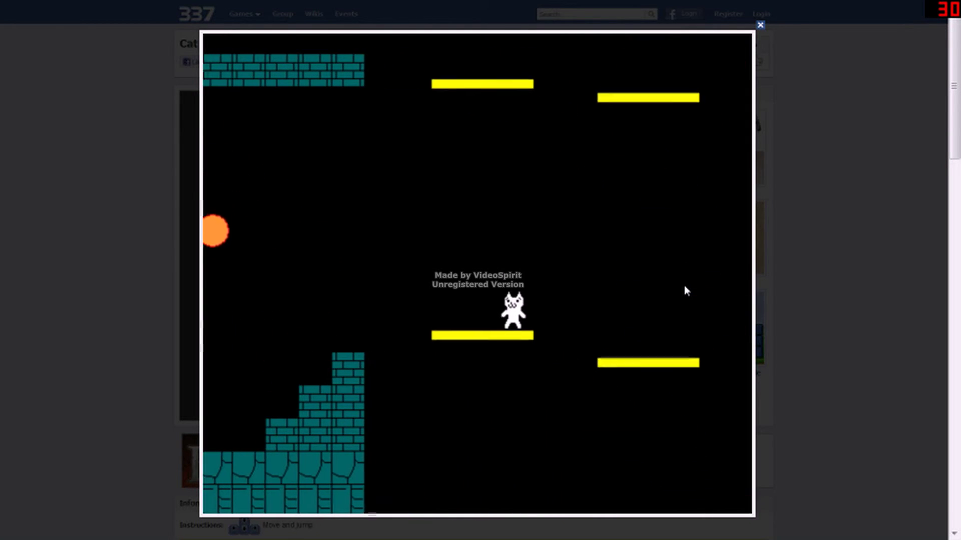
{"action": "key", "text": "Up"}
{"action": "key", "text": "Right"}
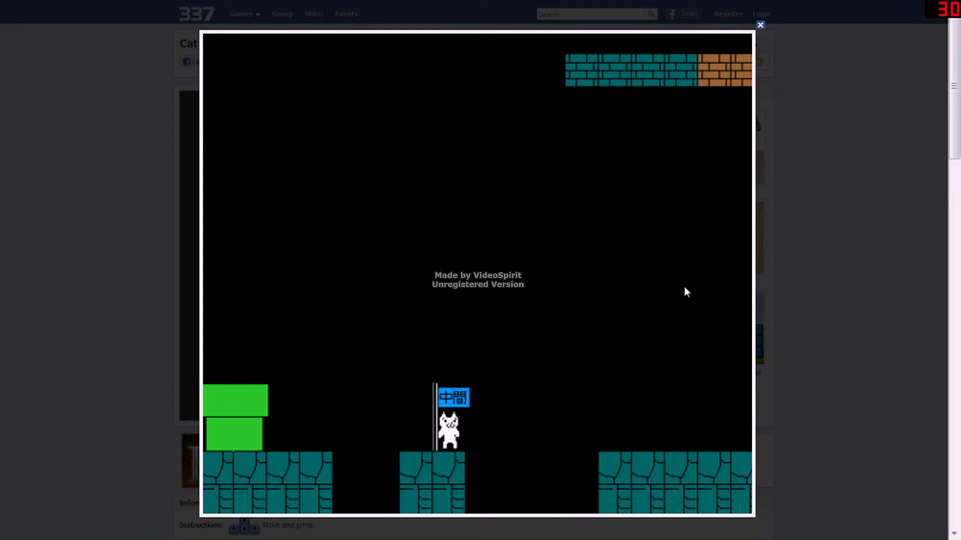
Run from the checkpoint up the stairs, hitting a question block.
{"action": "key", "text": "Right"}
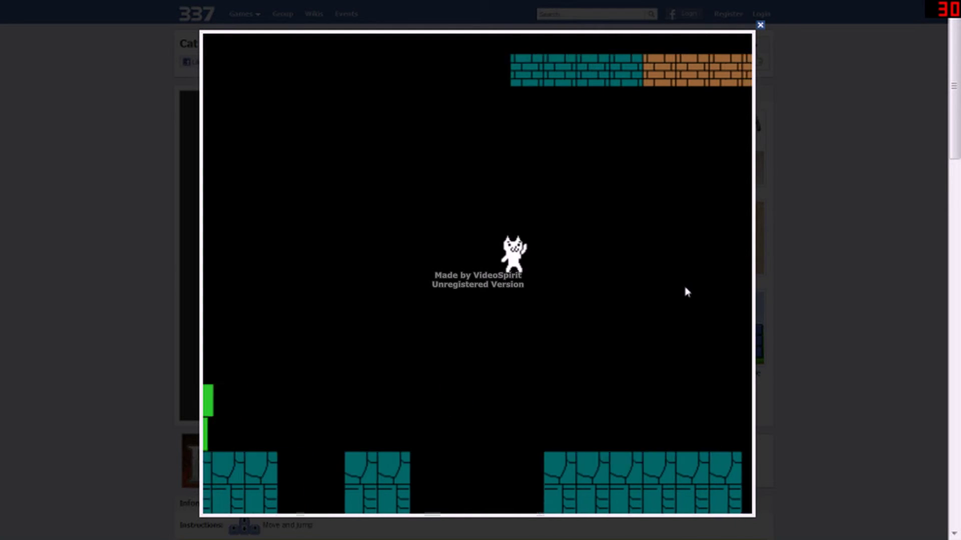
{"action": "key", "text": "Up"}
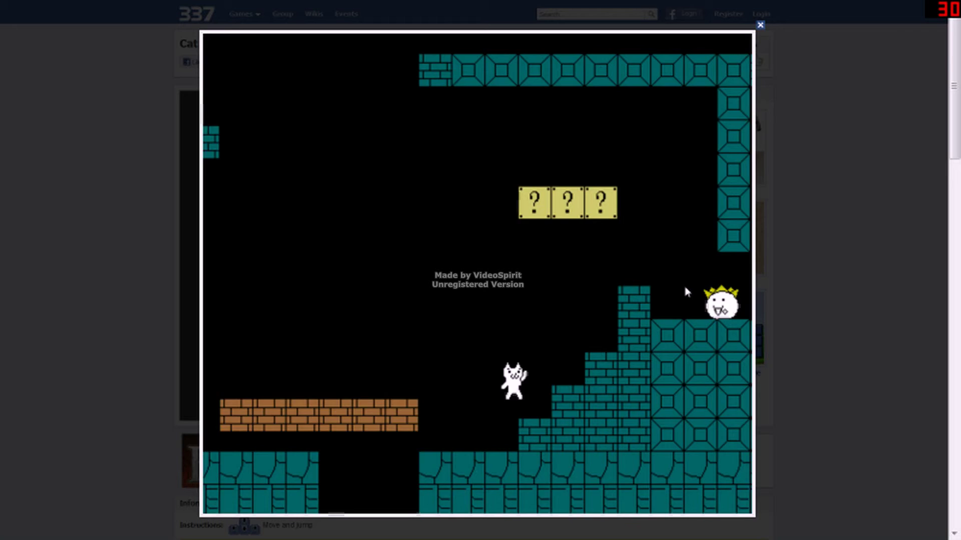
{"action": "key", "text": "Up"}
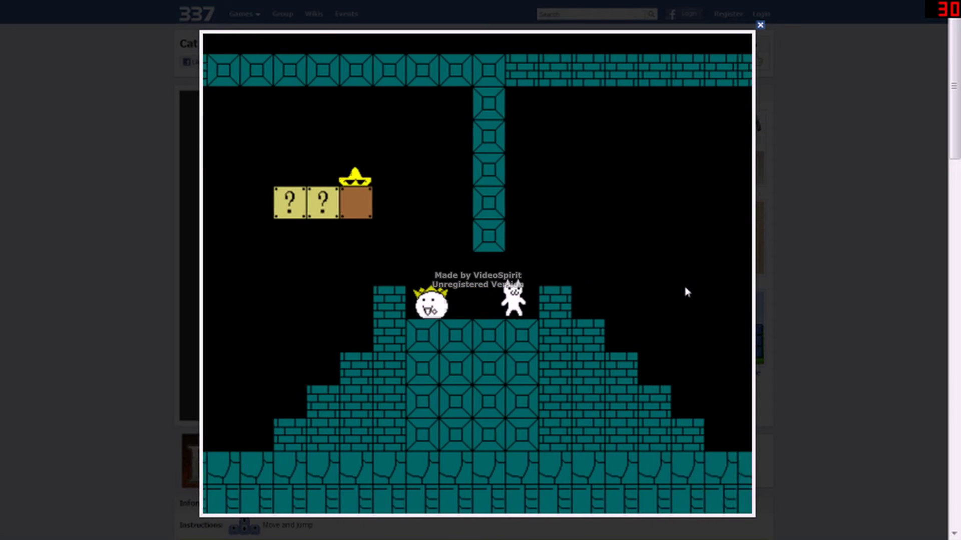
{"action": "key", "text": "Up"}
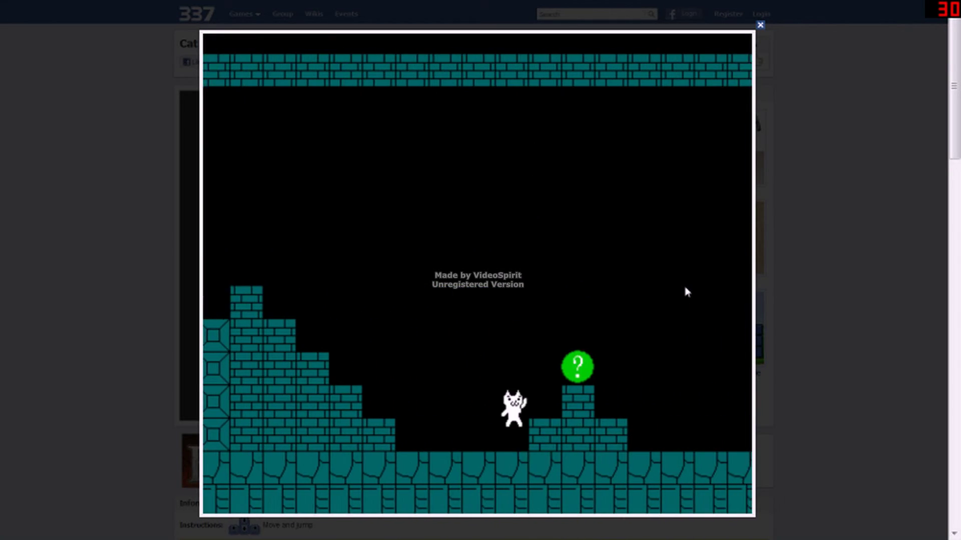
Jump past the fireball pipe up the stairs onto the rising yellow lift, then jump off.
{"action": "key", "text": "Up"}
{"action": "key", "text": "Up"}
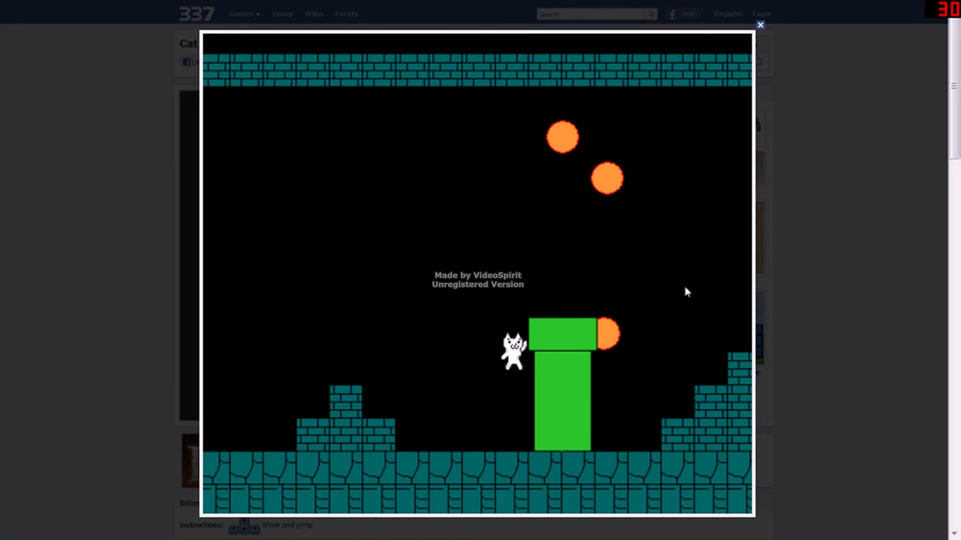
{"action": "key", "text": "Right"}
{"action": "key", "text": "Up"}
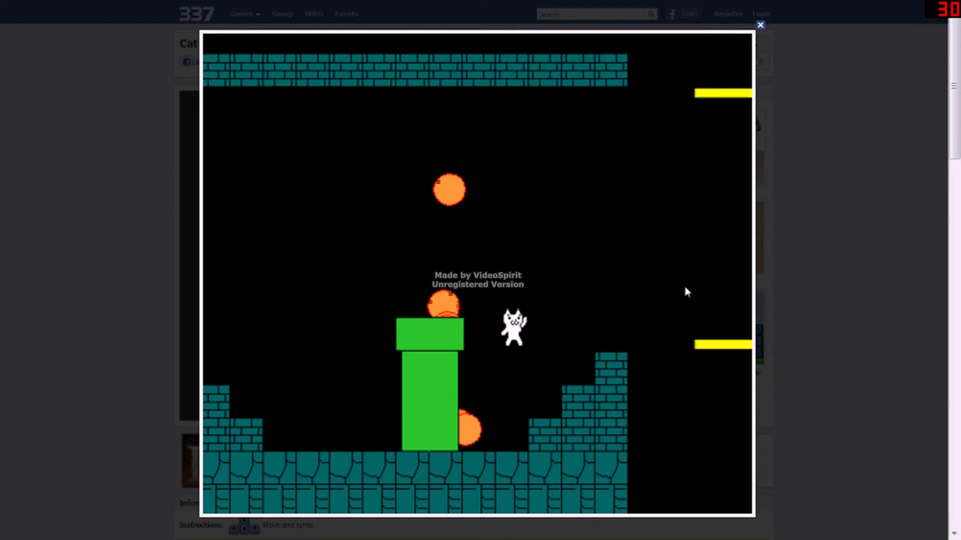
{"action": "key", "text": "Up"}
{"action": "key", "text": "Up"}
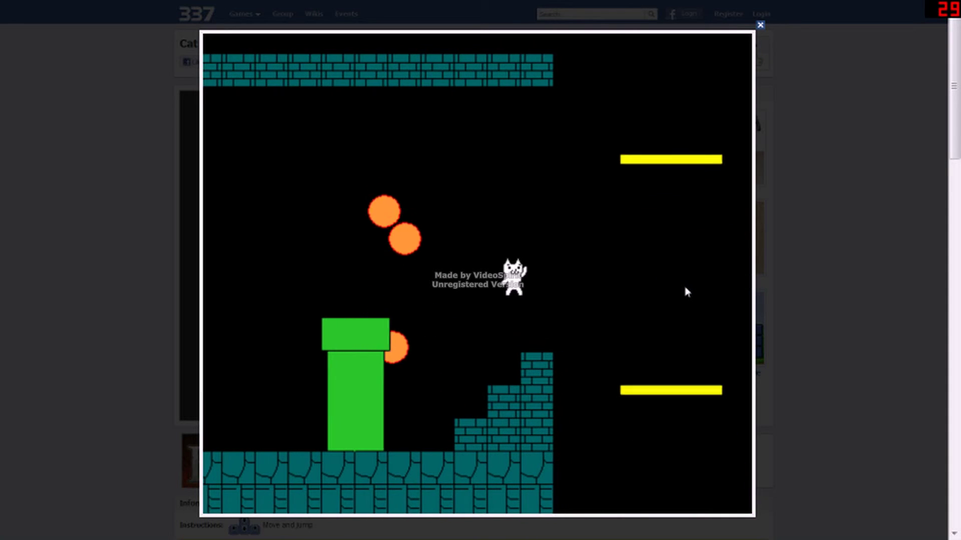
{"action": "key", "text": "Right"}
{"action": "key", "text": "Right"}
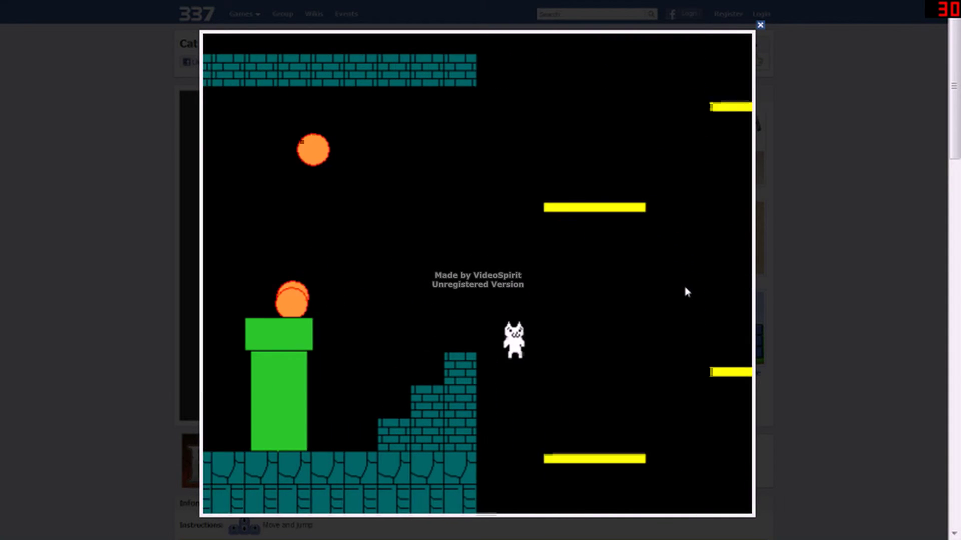
{"action": "key", "text": "Up"}
{"action": "key", "text": "Right"}
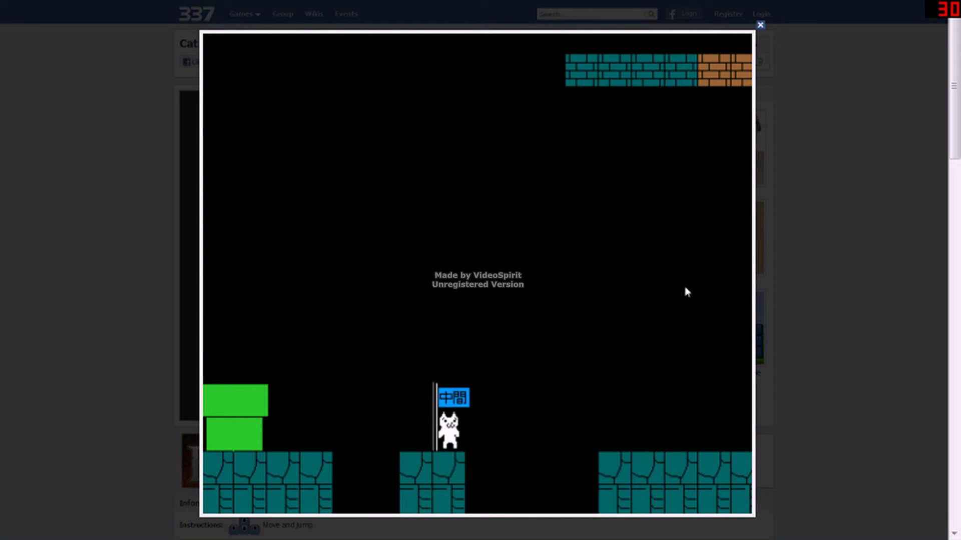
Jump off the checkpoint flag and run right until the cat drops into the pit.
{"action": "key", "text": "Up"}
{"action": "key", "text": "Right"}
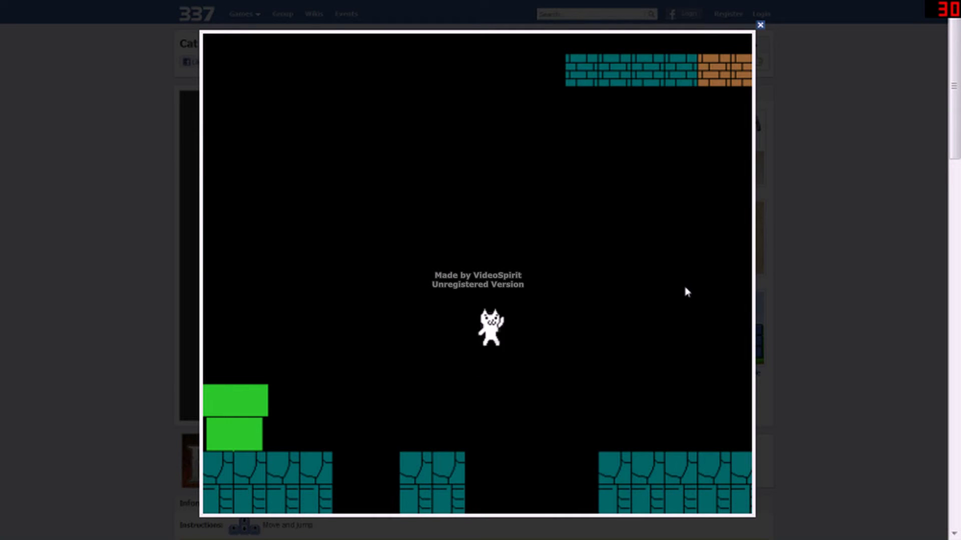
{"action": "key", "text": "Right"}
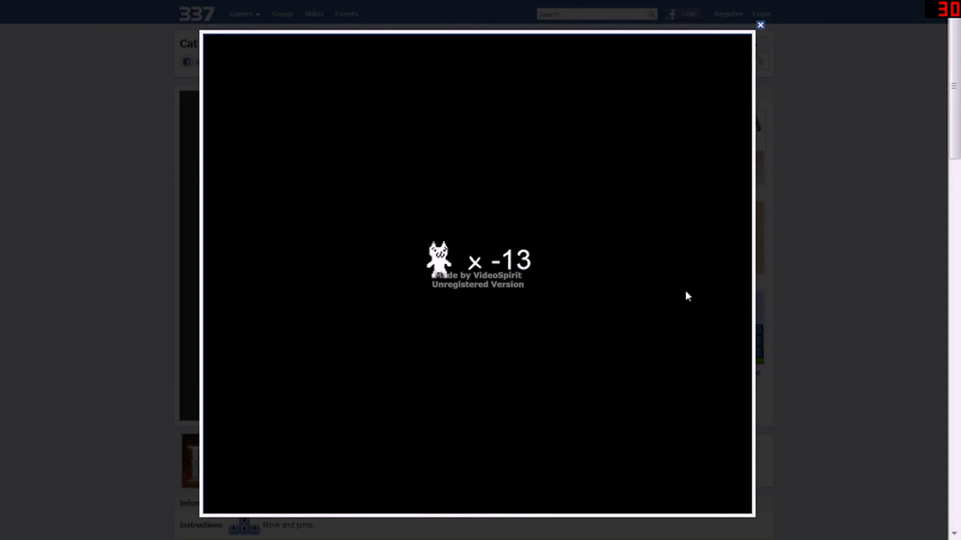
Dodge the falling brick trap by backing left, then running right again.
{"action": "key", "text": "Right"}
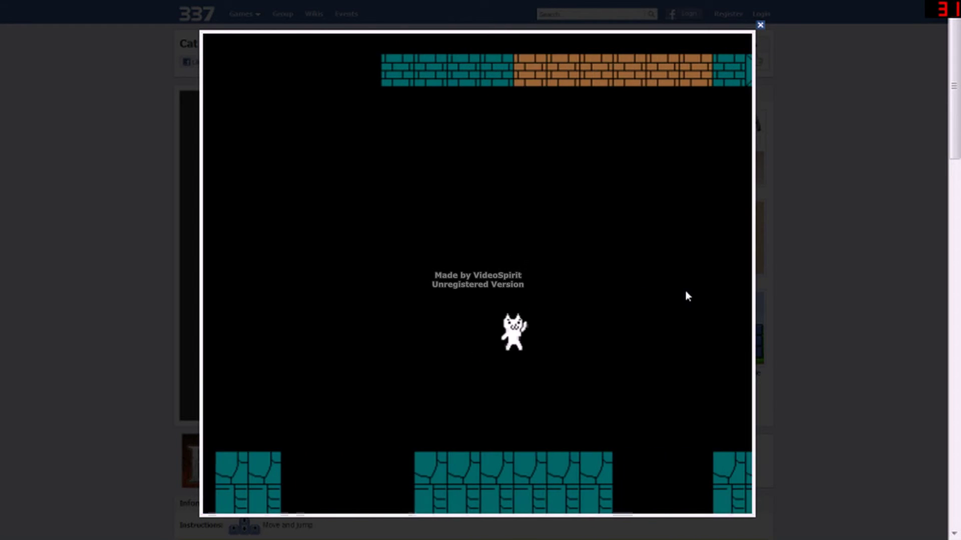
{"action": "key", "text": "Left"}
{"action": "key", "text": "Left"}
{"action": "key", "text": "Right"}
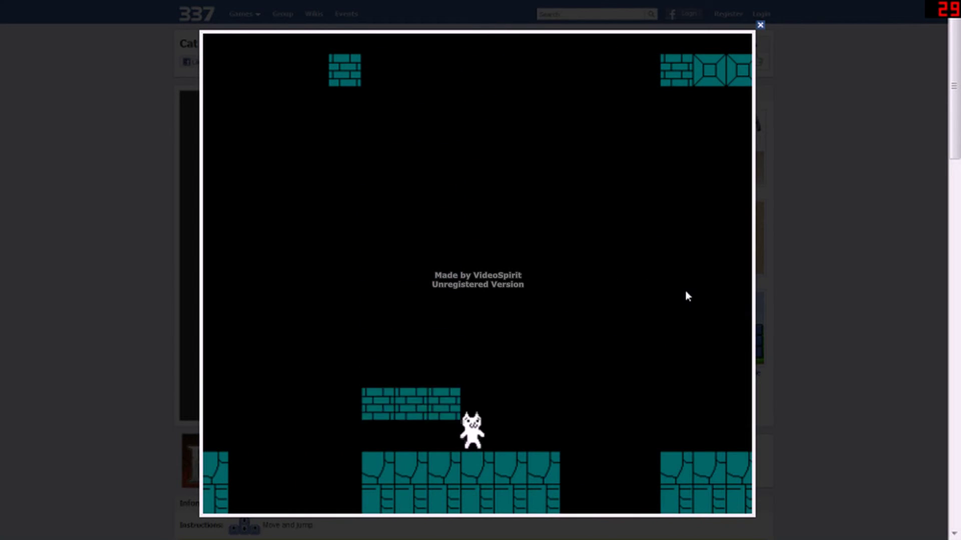
{"action": "key", "text": "Left"}
{"action": "key", "text": "Left"}
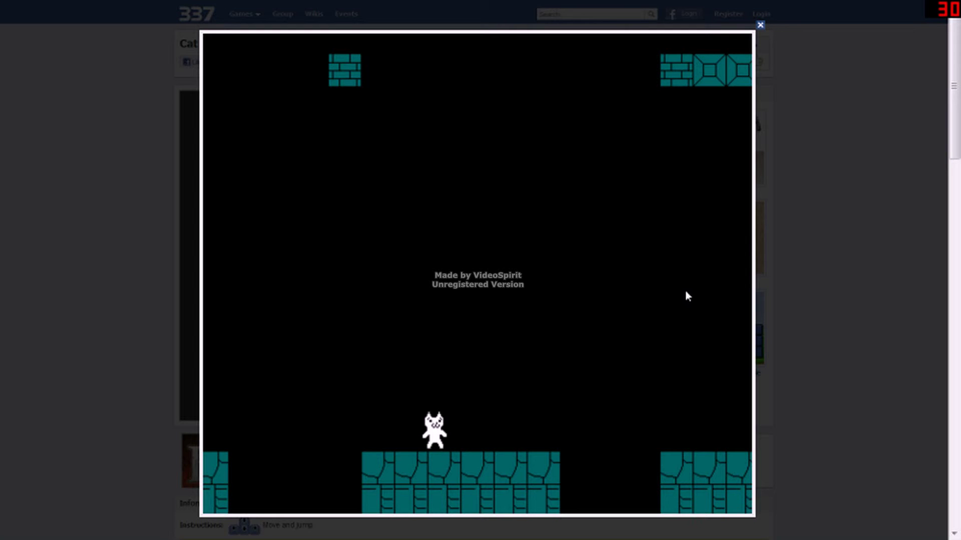
Run up past the crowned enemy, hitting a question block on the way to the green one.
{"action": "key", "text": "Right"}
{"action": "key", "text": "Up"}
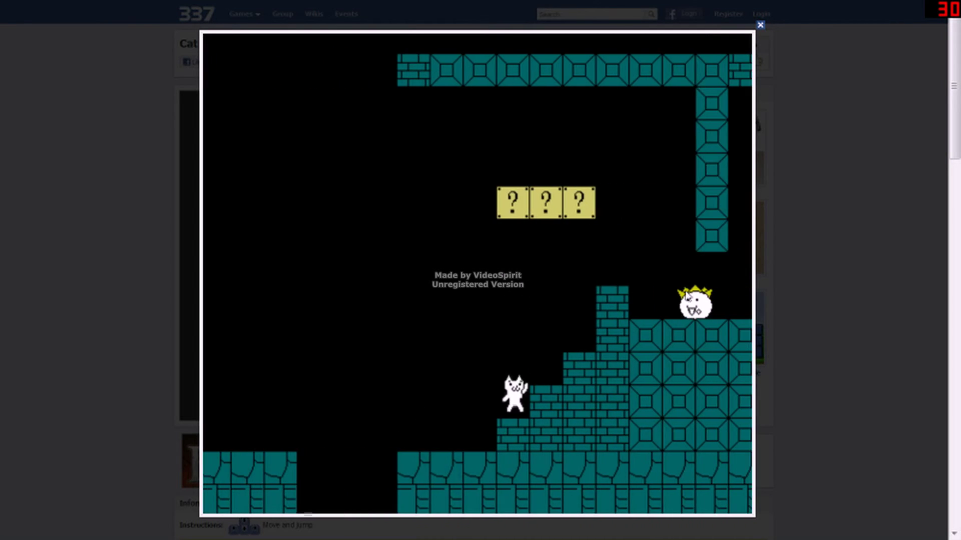
{"action": "key", "text": "Up"}
{"action": "key", "text": "Right"}
{"action": "key", "text": "Up"}
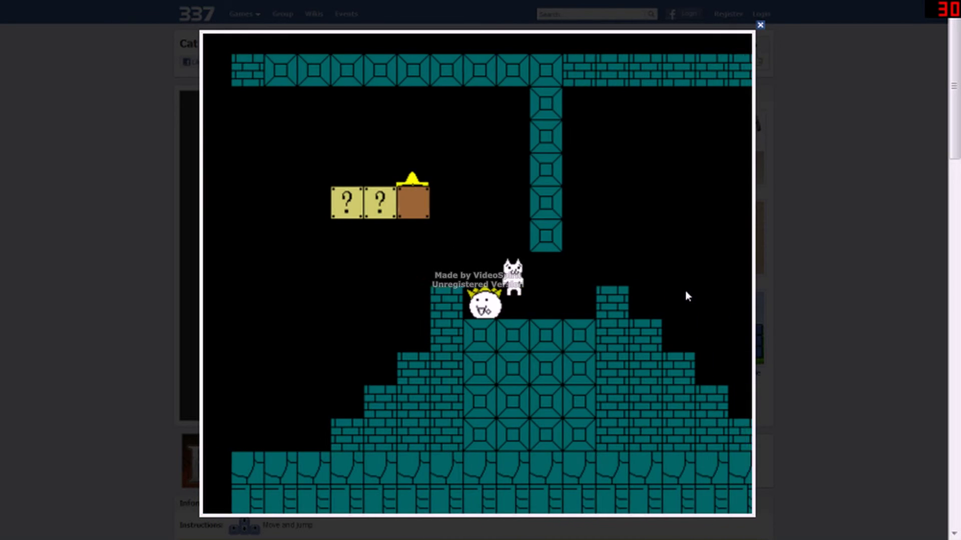
{"action": "key", "text": "Up"}
{"action": "key", "text": "Right"}
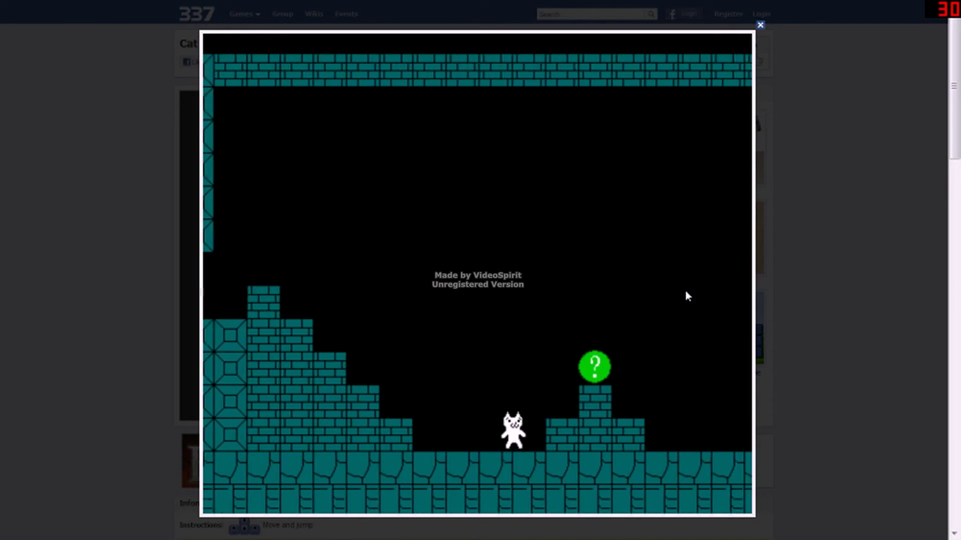
{"action": "key", "text": "Up"}
Jump over the green fireball pipe and run toward the yellow lifts.
{"action": "key", "text": "Right"}
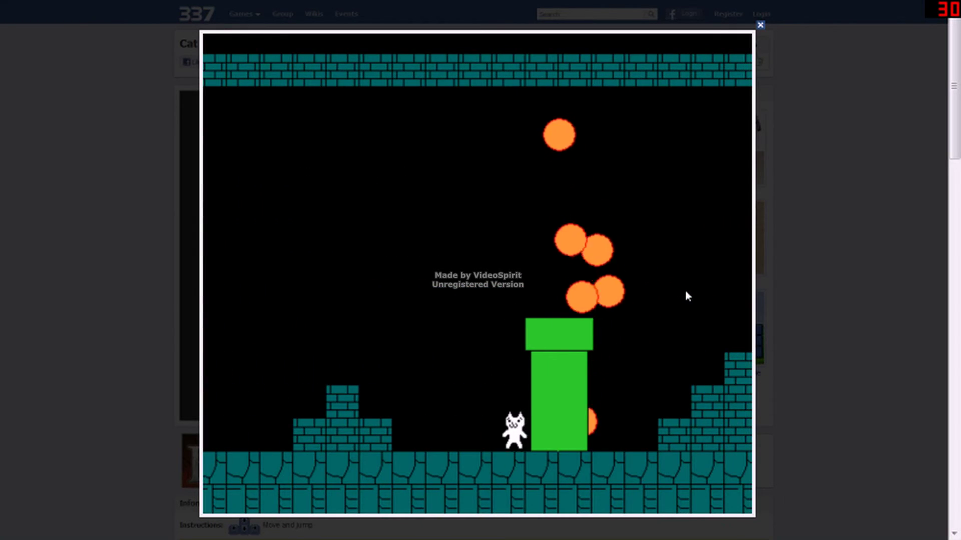
{"action": "key", "text": "Up"}
{"action": "key", "text": "Right"}
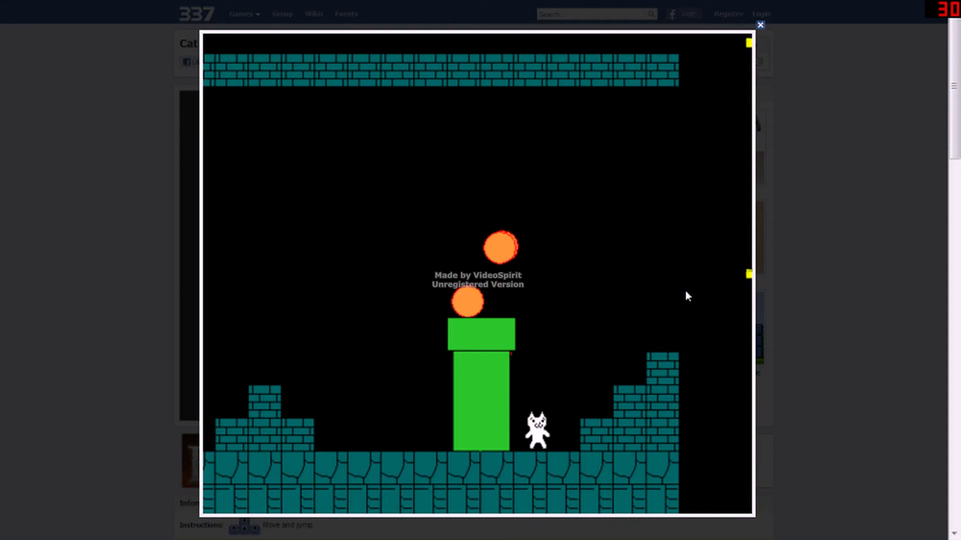
{"action": "key", "text": "Right"}
{"action": "key", "text": "Up"}
{"action": "key", "text": "Up"}
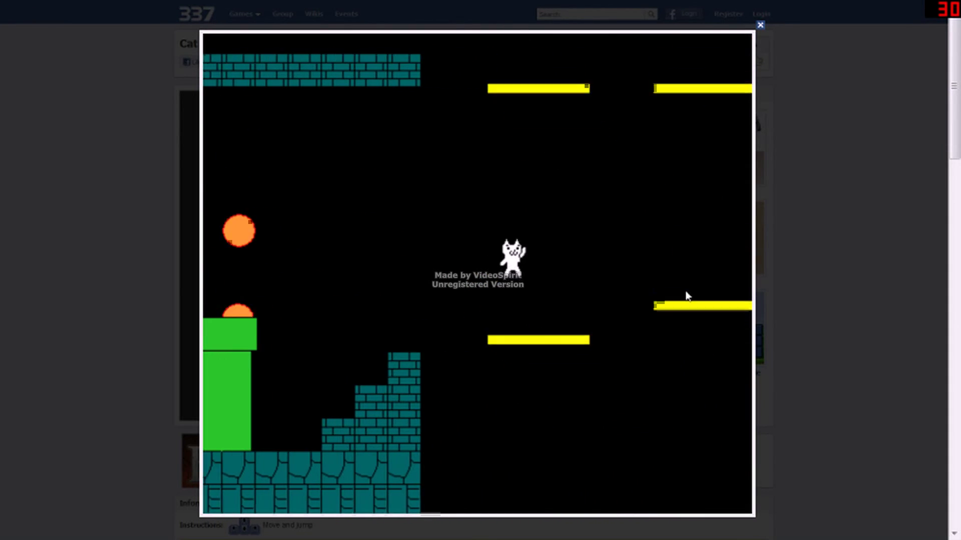
Ride a rising yellow lift, then drop right past the green pipe into the pit.
{"action": "key", "text": "Right"}
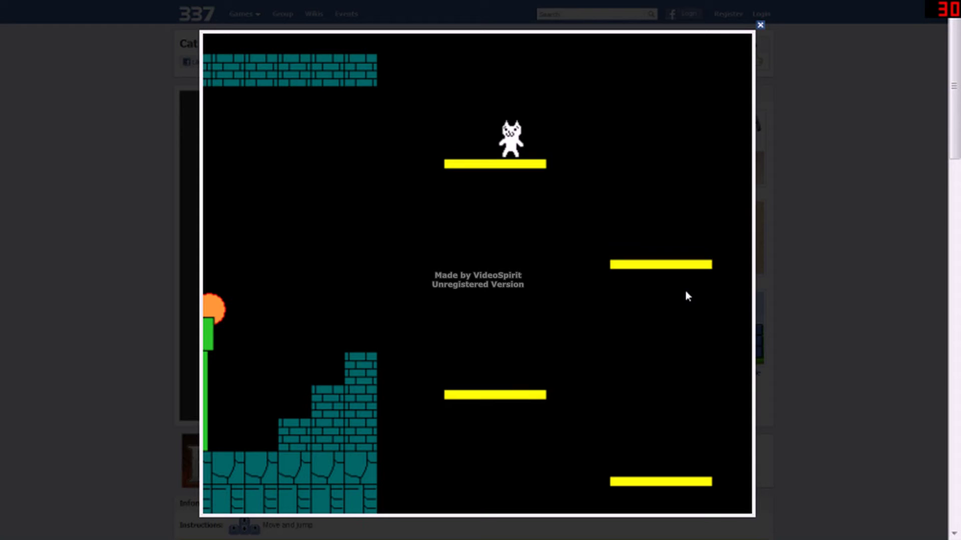
{"action": "key", "text": "Right"}
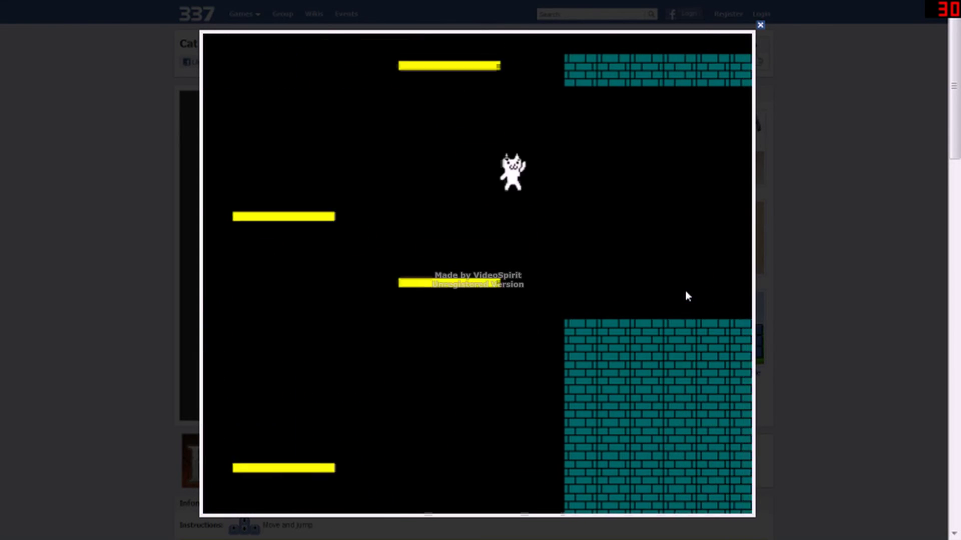
{"action": "key", "text": "Right"}
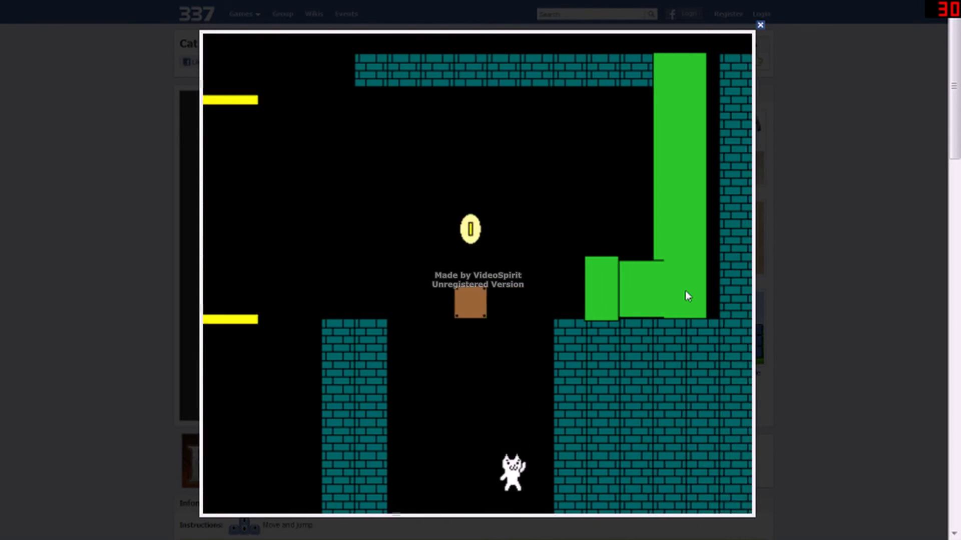
{"action": "key", "text": "Right"}
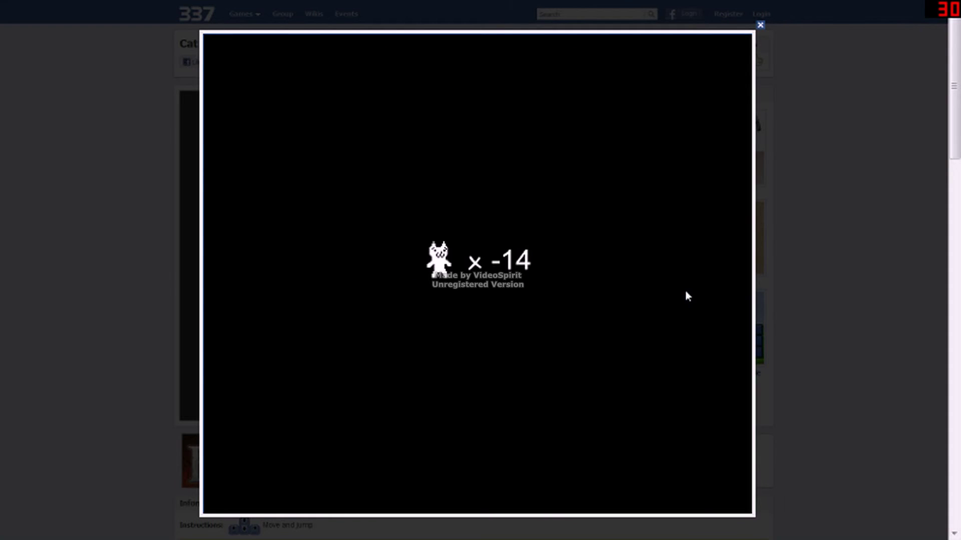
{"action": "key", "text": "Right"}
{"action": "key", "text": "Up"}
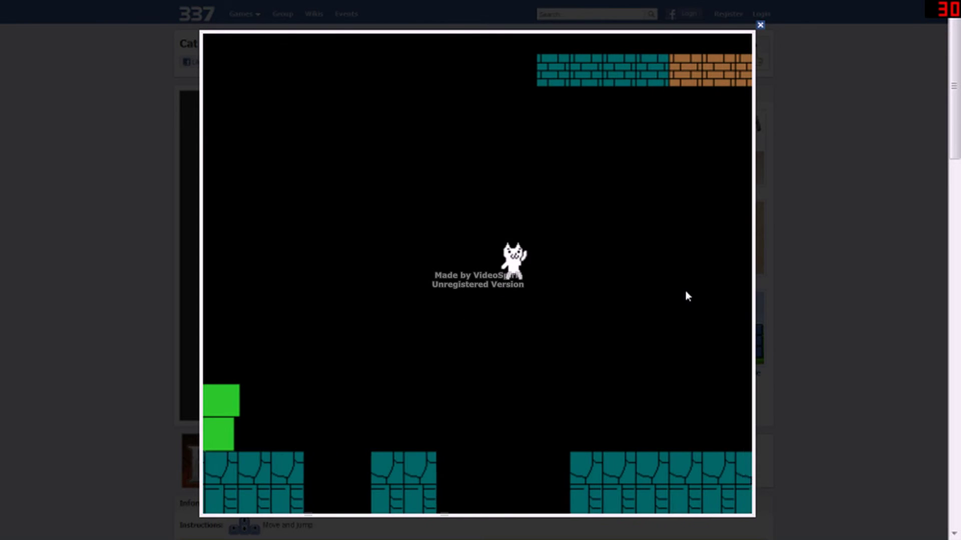
{"action": "key", "text": "Up"}
{"action": "key", "text": "Right"}
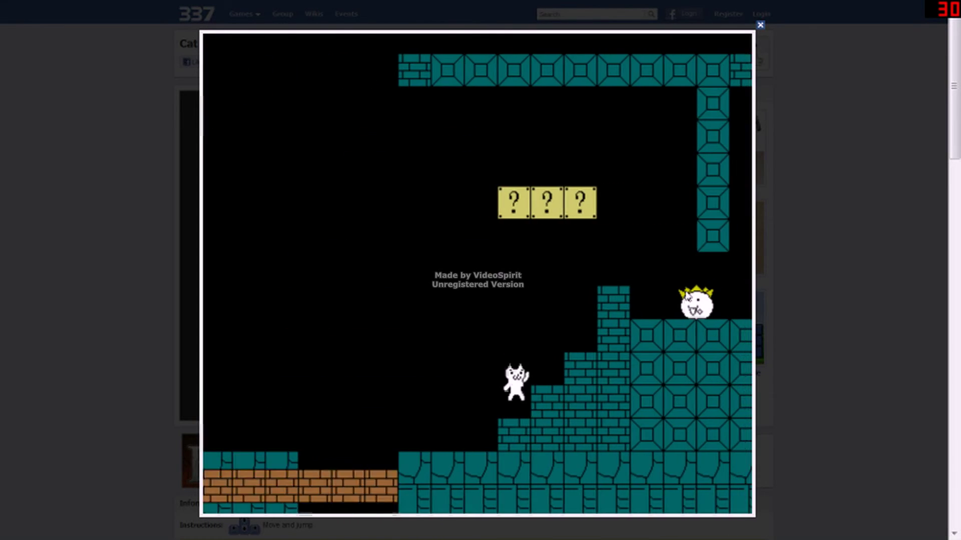
{"action": "key", "text": "Up"}
{"action": "key", "text": "Right"}
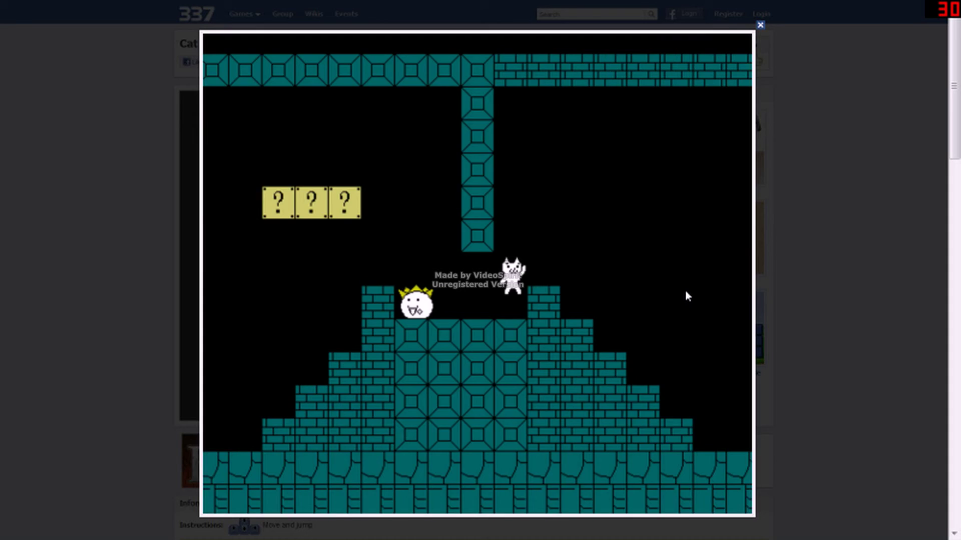
{"action": "key", "text": "Up"}
{"action": "key", "text": "Right"}
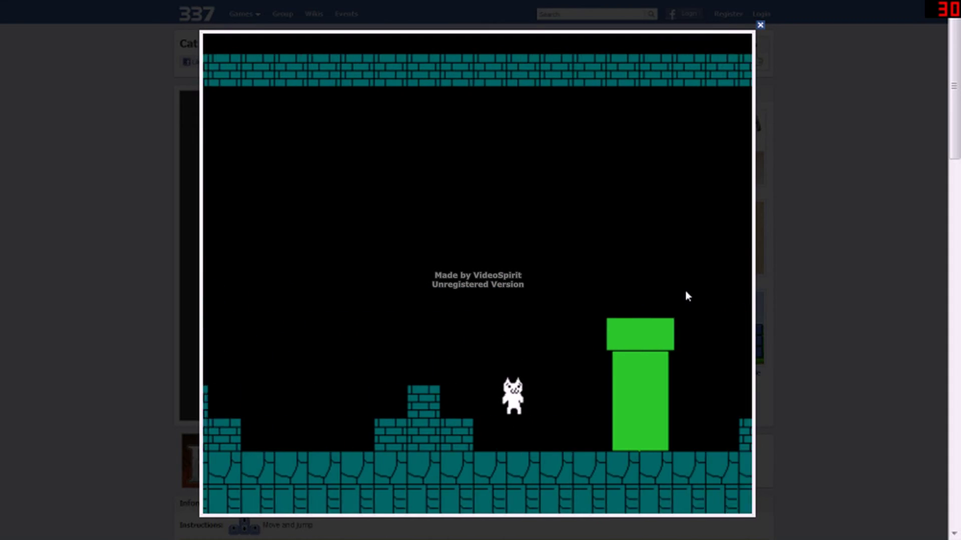
{"action": "key", "text": "Up"}
{"action": "key", "text": "Right"}
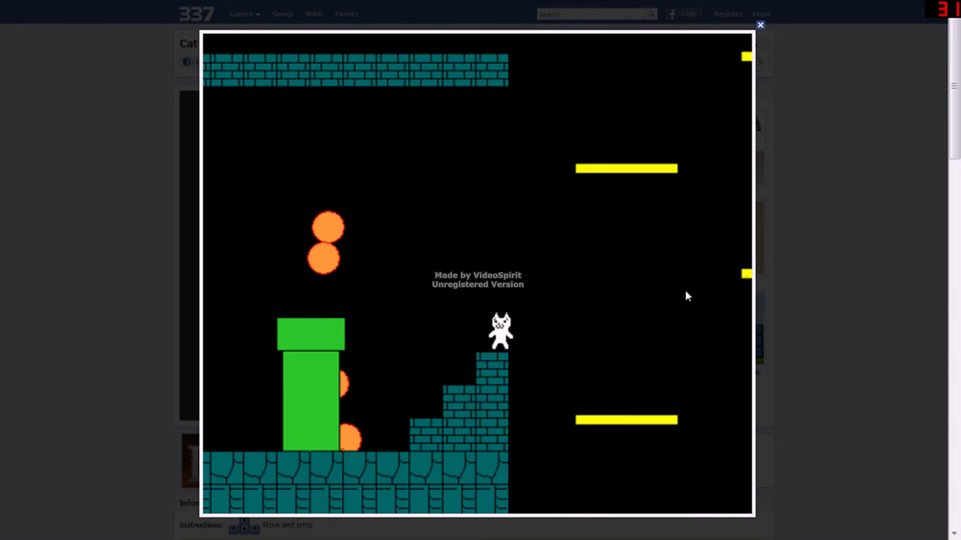
{"action": "key", "text": "Up"}
{"action": "key", "text": "Right"}
{"action": "key", "text": "Left"}
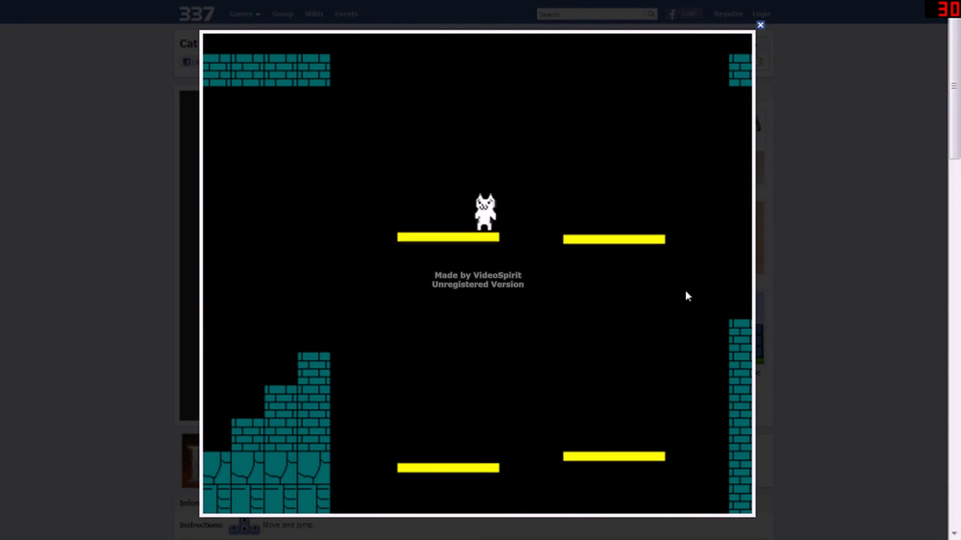
{"action": "key", "text": "Right"}
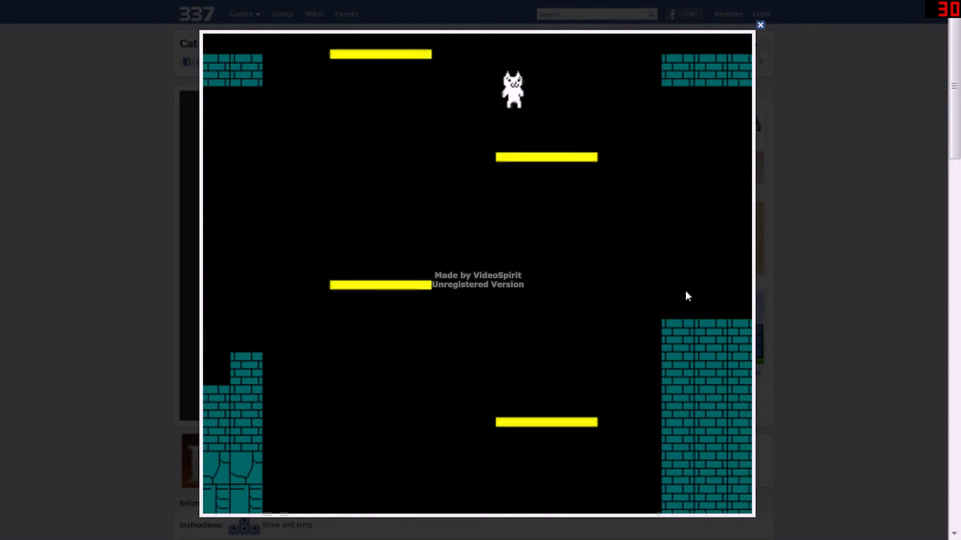
{"action": "key", "text": "Up"}
{"action": "key", "text": "Up"}
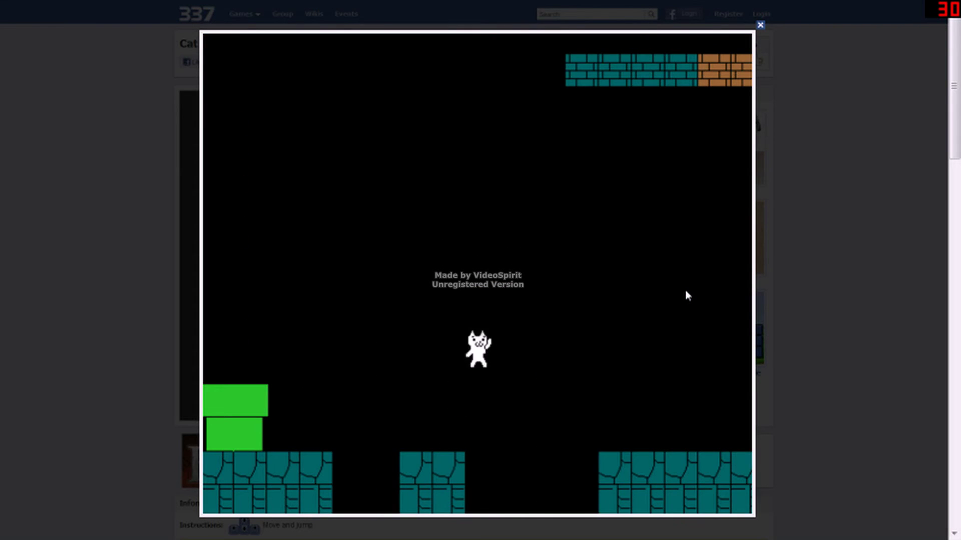
Jump the pits and climb the brick staircase over the crowned enemy.
{"action": "key", "text": "Right"}
{"action": "key", "text": "Up"}
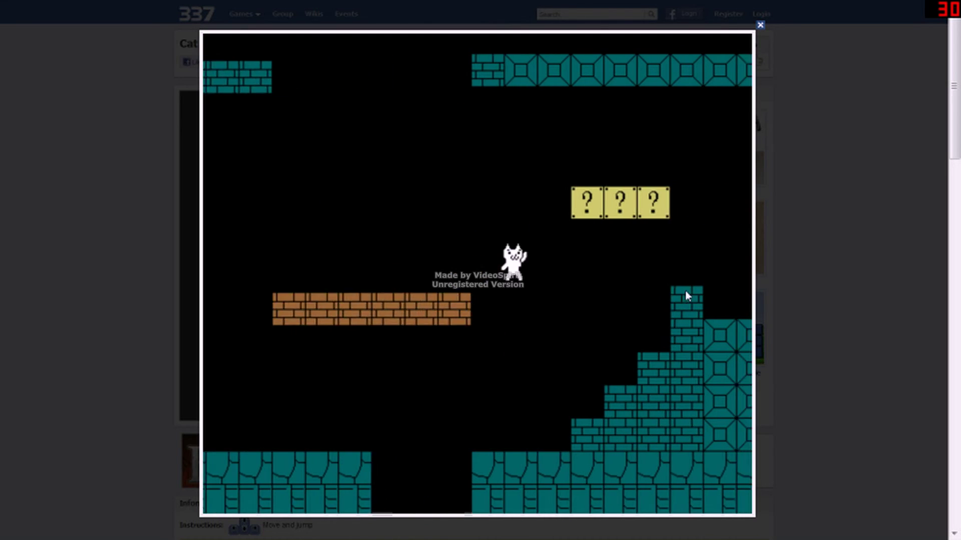
{"action": "key", "text": "Right"}
{"action": "key", "text": "Up"}
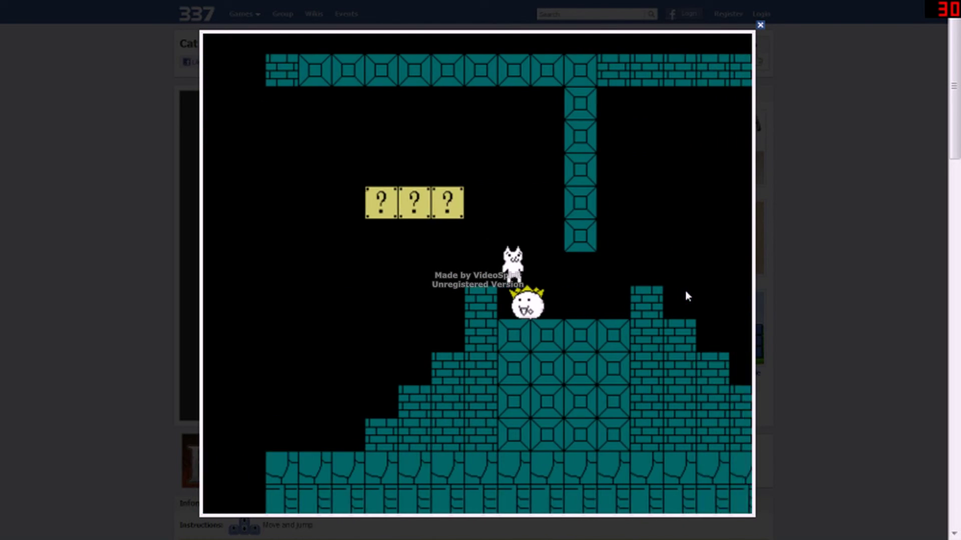
{"action": "key", "text": "Right"}
{"action": "key", "text": "Up"}
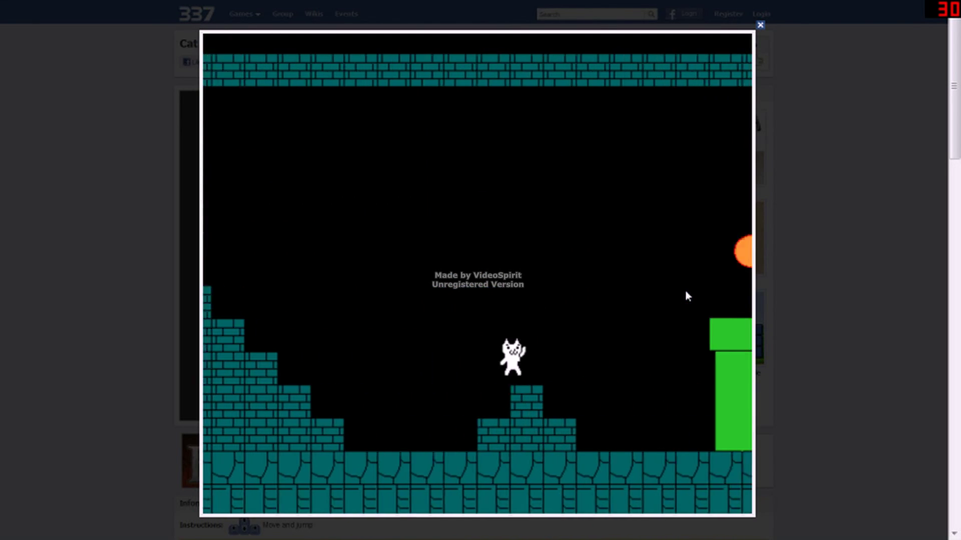
Time a jump past the fireball pipe and climb to the top stair step.
{"action": "key", "text": "Right"}
{"action": "key", "text": "Left"}
{"action": "key", "text": "Up"}
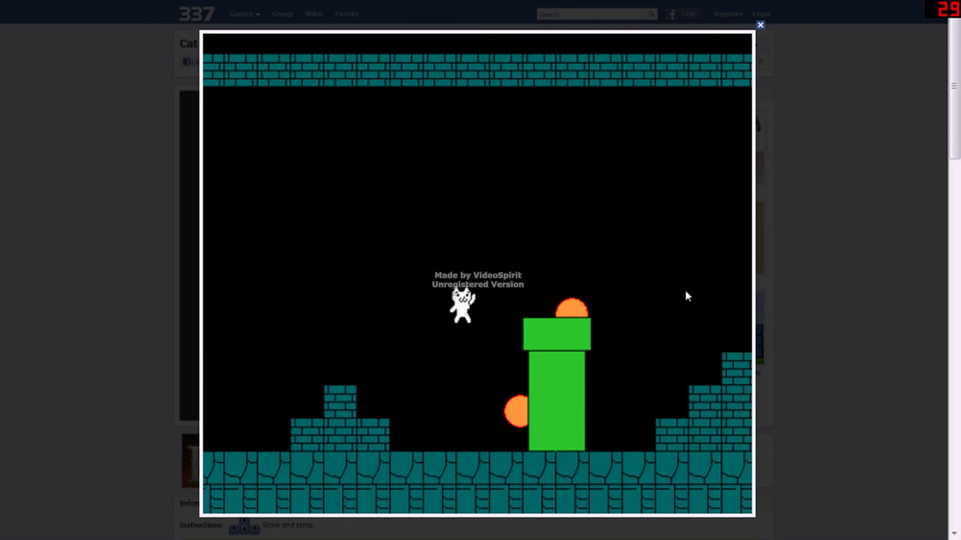
{"action": "key", "text": "Right"}
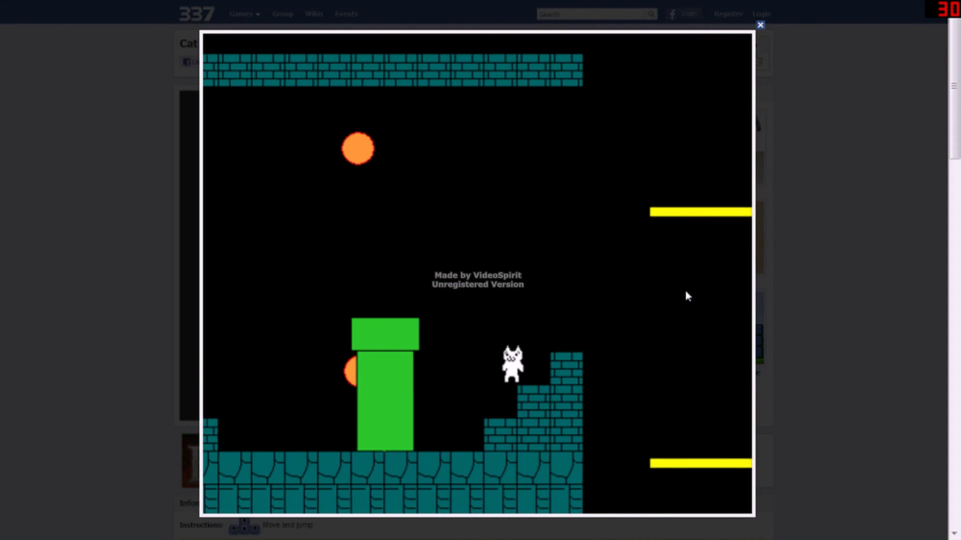
{"action": "key", "text": "Right"}
{"action": "key", "text": "Up"}
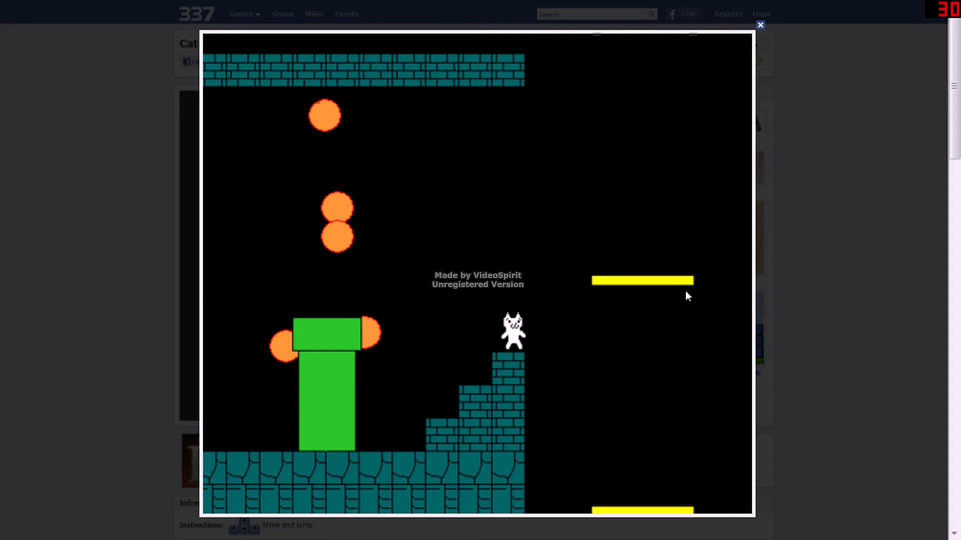
Ride the moving yellow platform up, then cross the brick floor to the exit pipe.
{"action": "key", "text": "Right"}
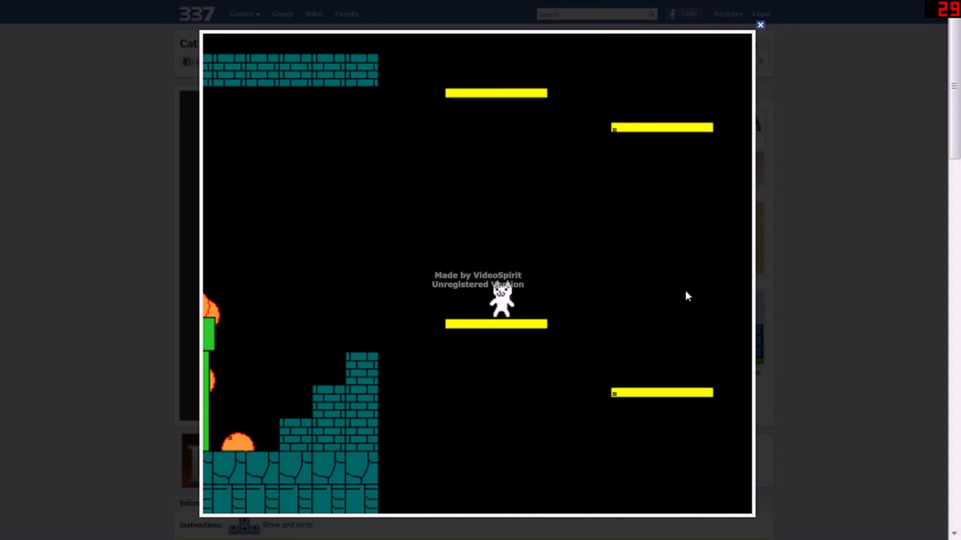
{"action": "key", "text": "Left"}
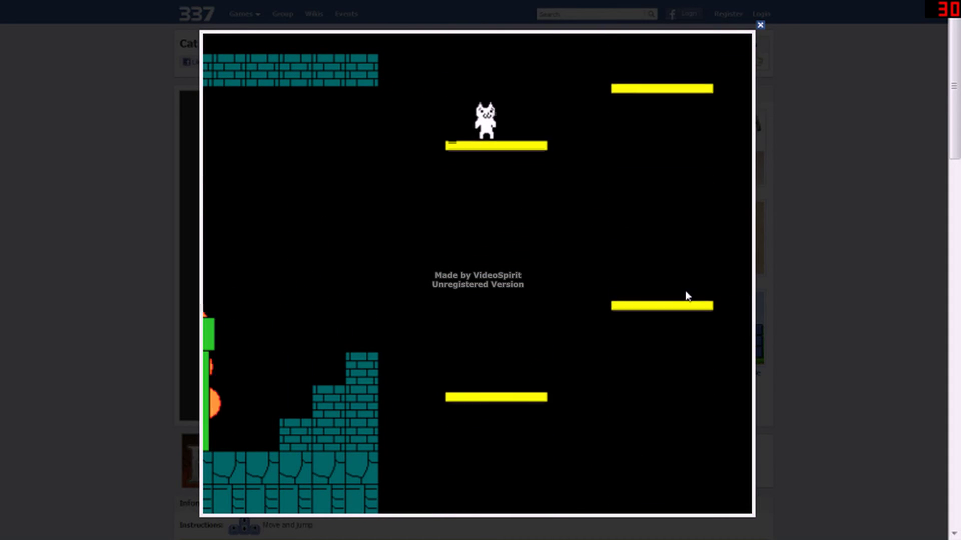
{"action": "key", "text": "Right"}
{"action": "key", "text": "Up"}
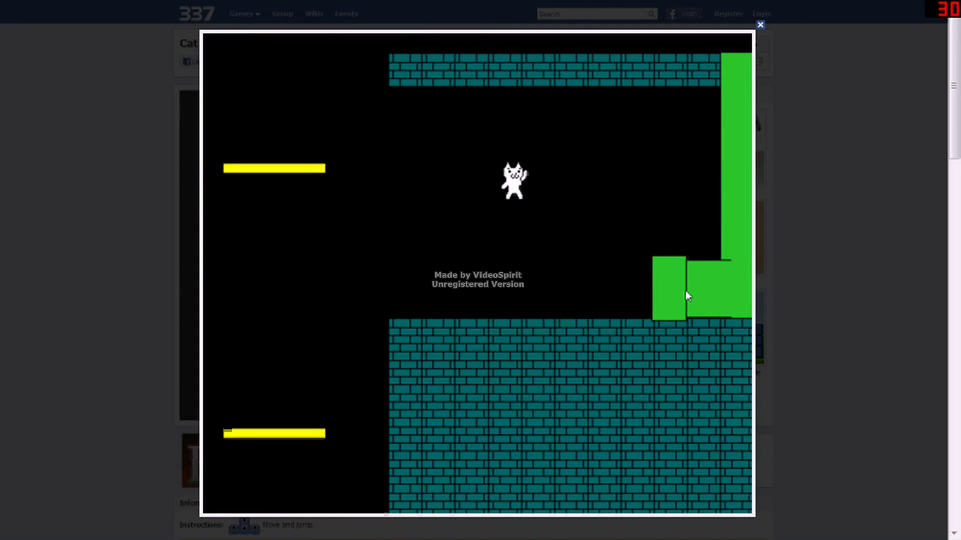
{"action": "key", "text": "Right"}
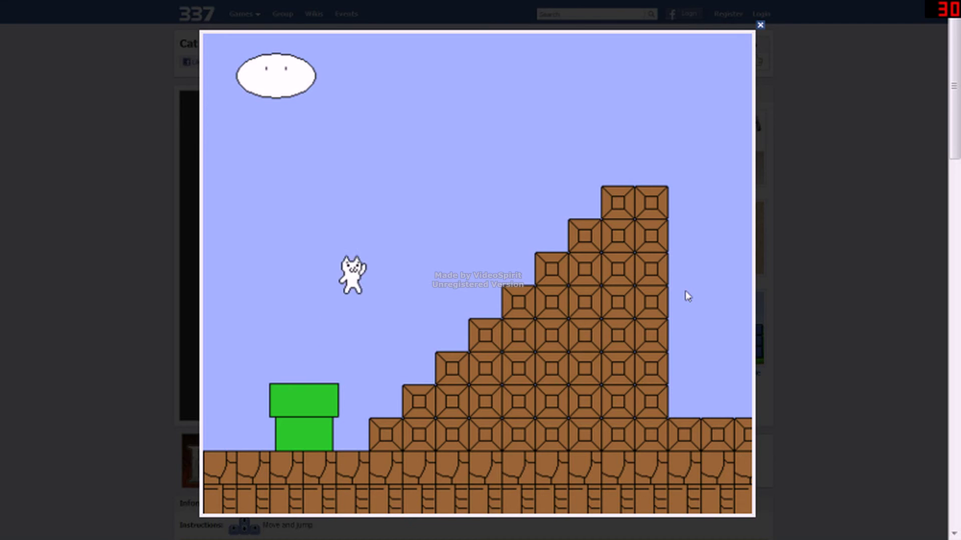
Climb the brick staircase, leap past the first flagpole, and jump onto the second flagpole.
{"action": "key", "text": "Right"}
{"action": "key", "text": "Up"}
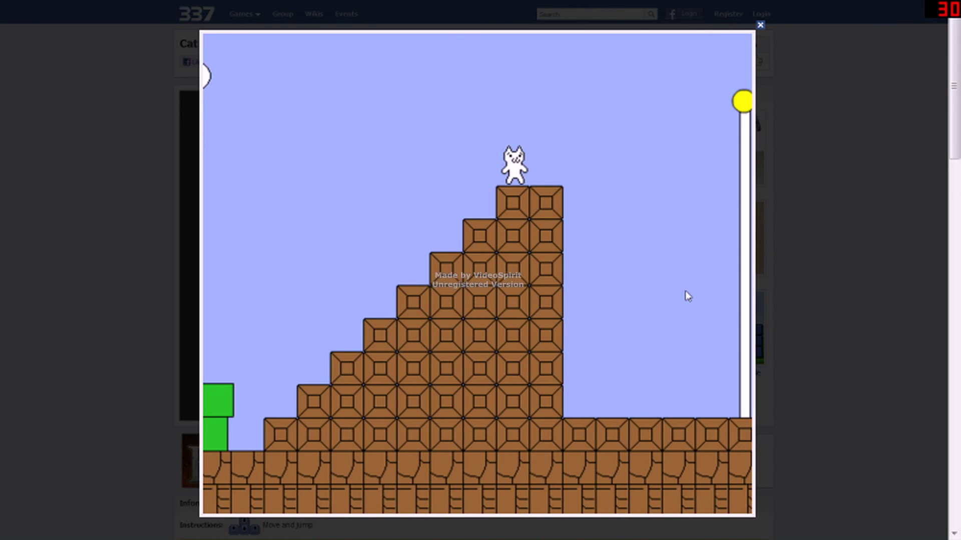
{"action": "key", "text": "Up"}
{"action": "key", "text": "Right"}
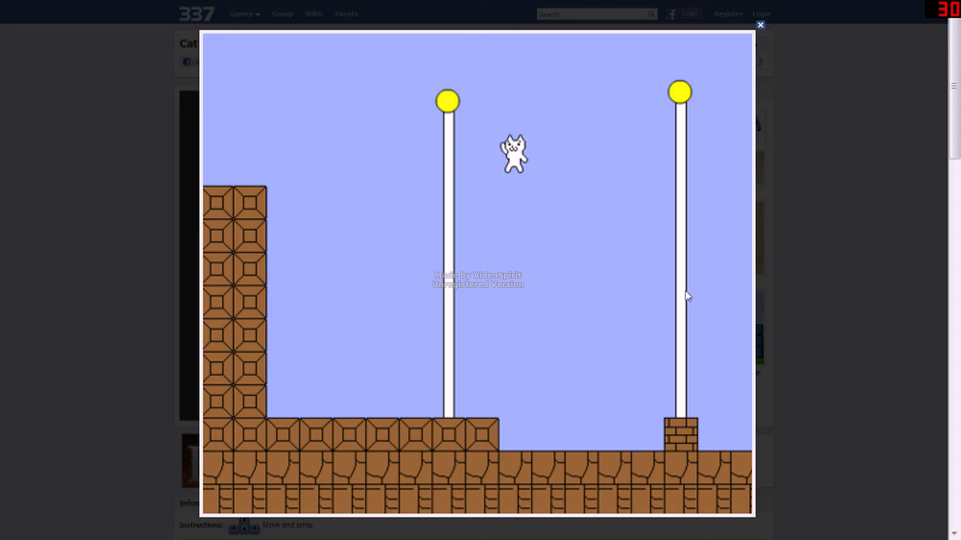
{"action": "key", "text": "Right"}
{"action": "key", "text": "Up"}
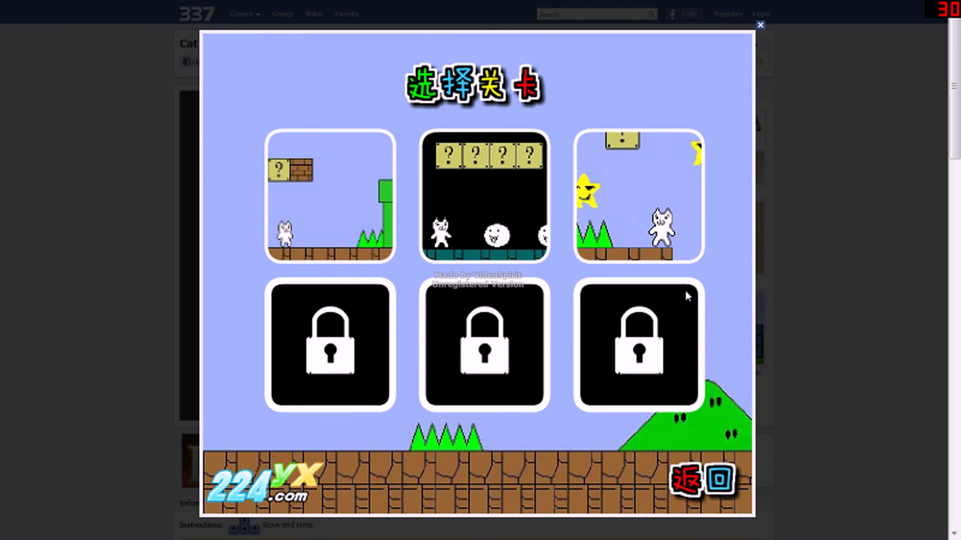
Pick the third stage thumbnail on the level-select screen.
{"action": "left_click", "coordinate": [616, 201]}
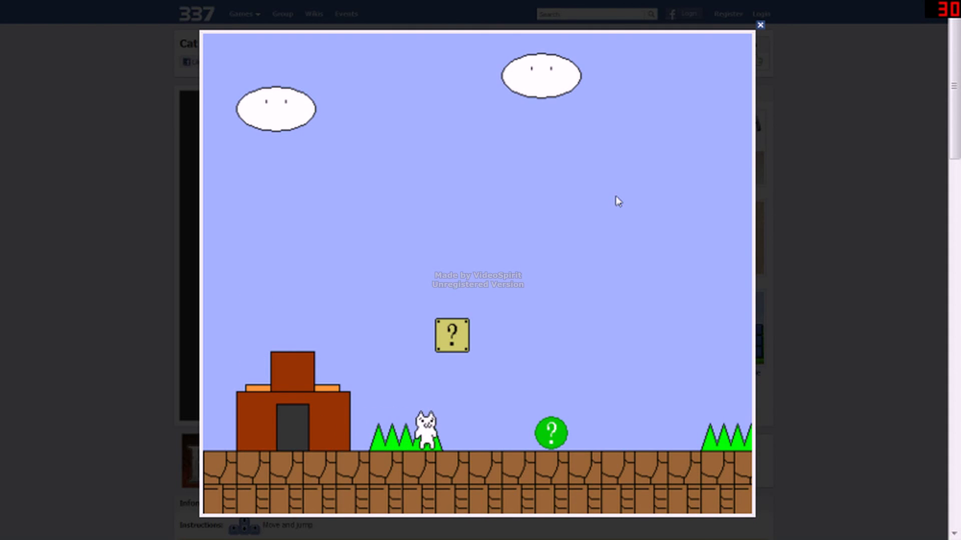
Hit the question block, stand on the emptied block, then walk right into the pit.
{"action": "key", "text": "Up"}
{"action": "key", "text": "Right"}
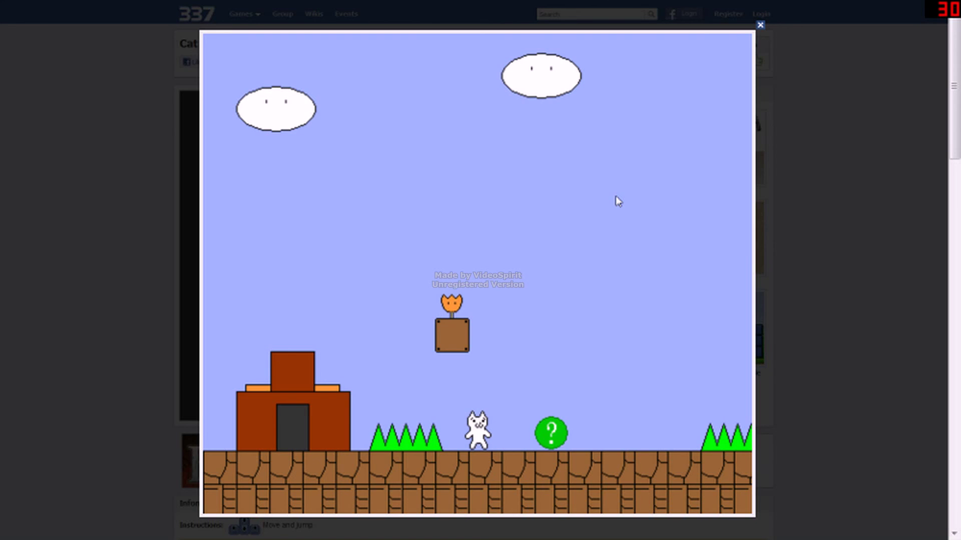
{"action": "key", "text": "Up"}
{"action": "key", "text": "Left"}
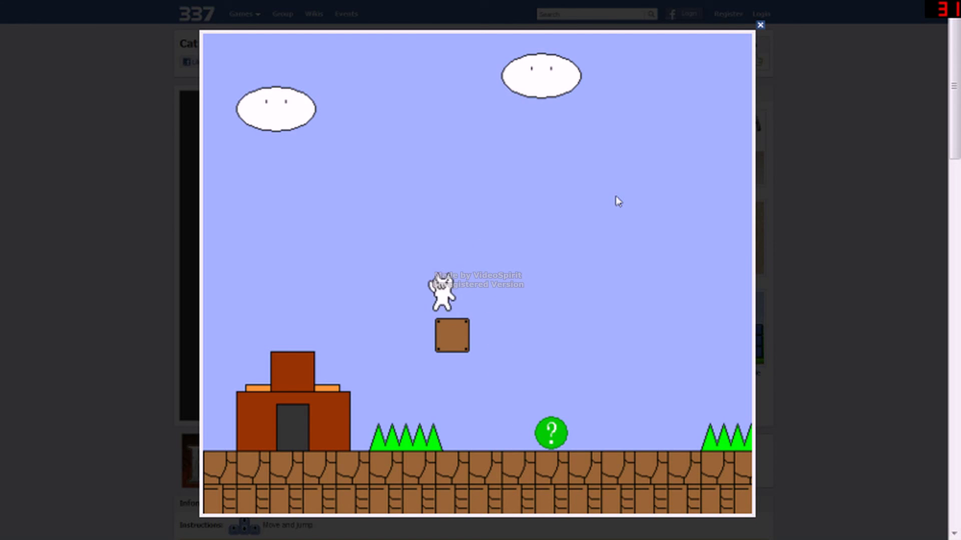
{"action": "key", "text": "Right"}
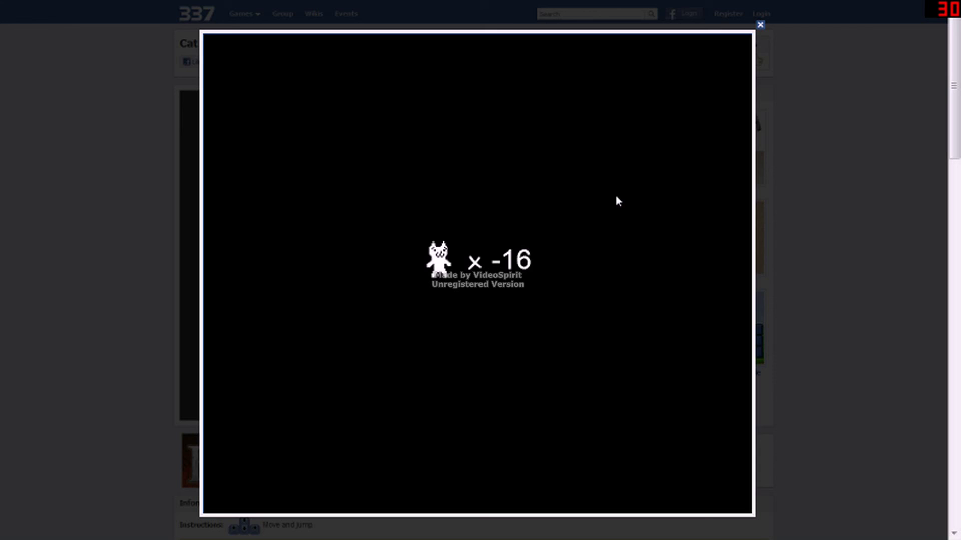
Run right, dodge the collapsing ground, then bump the question block and keep moving right.
{"action": "key", "text": "Right"}
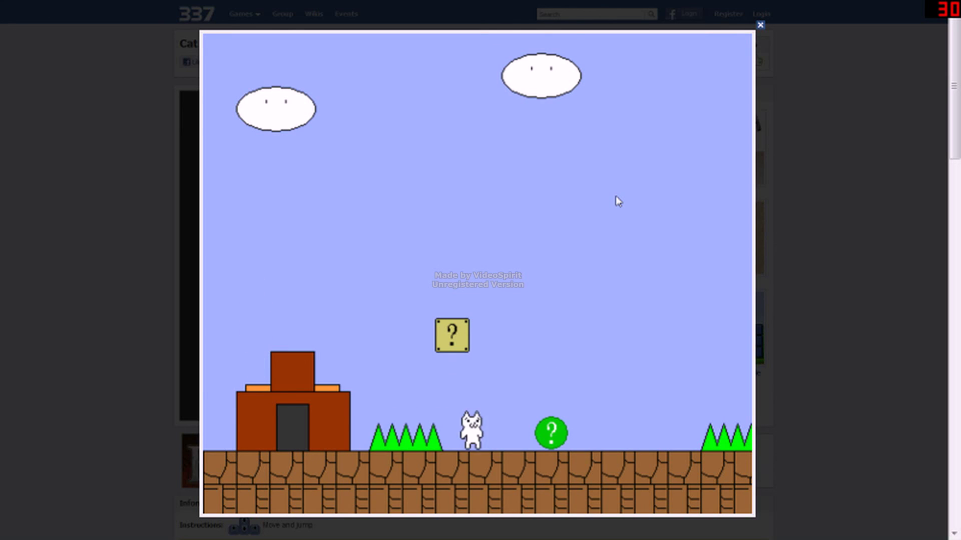
{"action": "key", "text": "Up"}
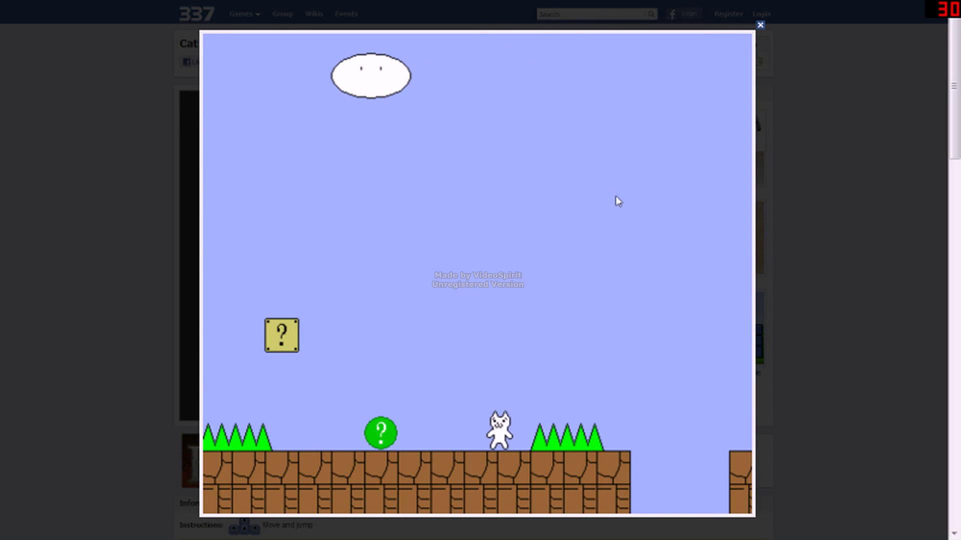
{"action": "key", "text": "Left"}
{"action": "key", "text": "Up"}
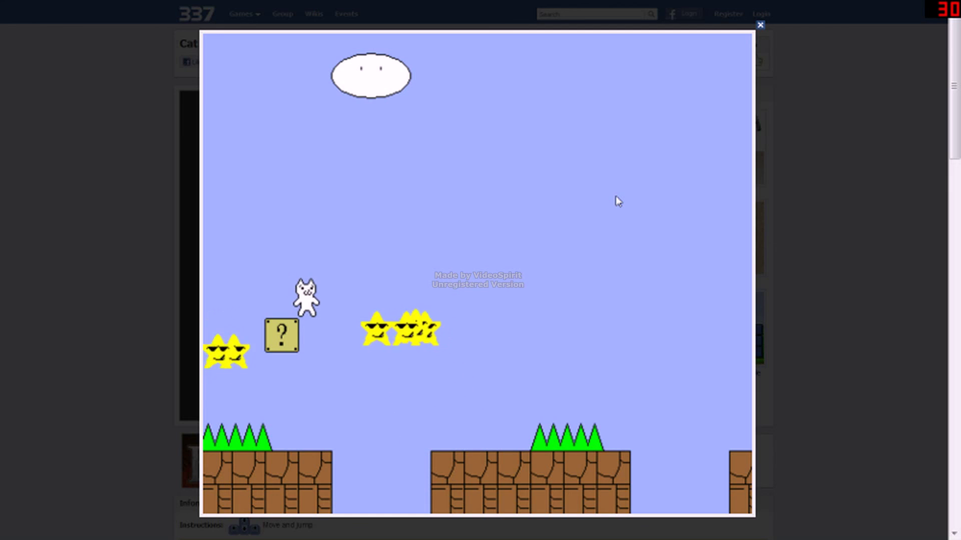
{"action": "key", "text": "Right"}
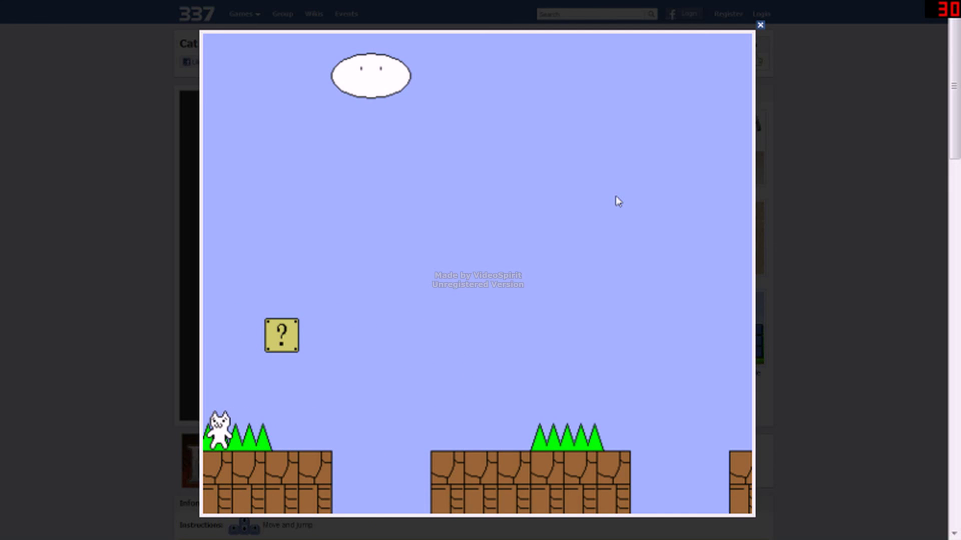
{"action": "key", "text": "Up"}
{"action": "key", "text": "Right"}
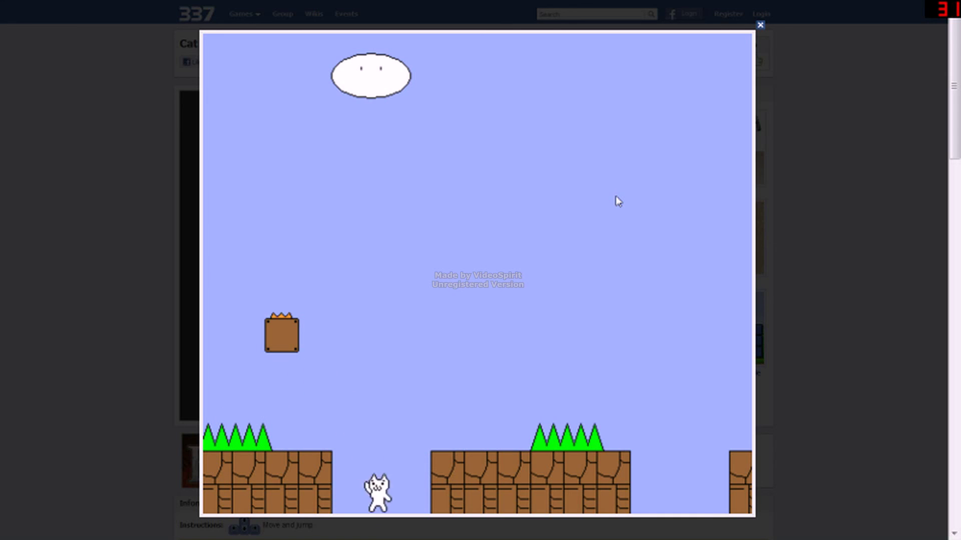